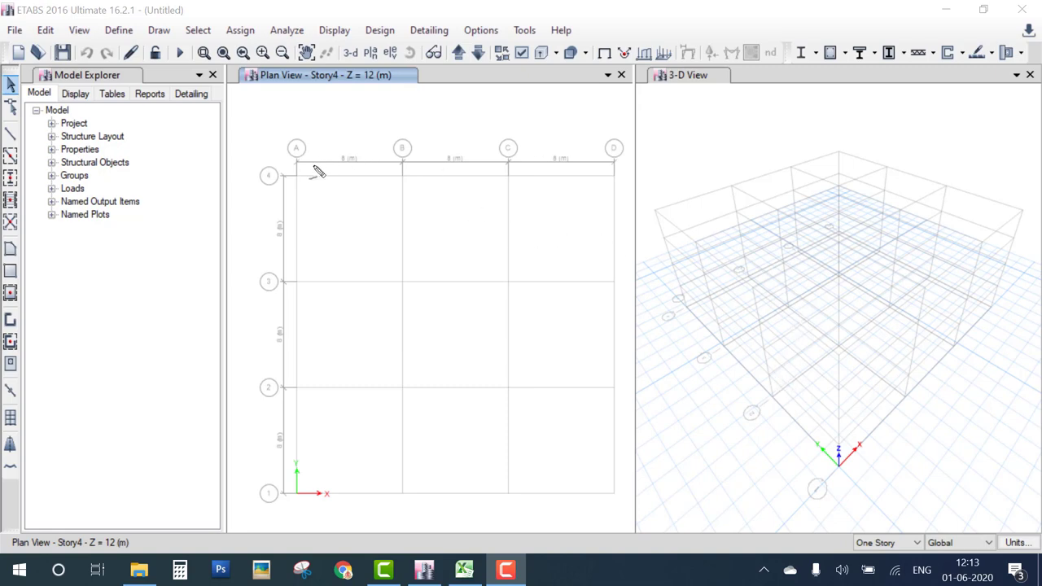
mouse_move(315, 163)
mouse_down()
mouse_move(315, 294)
mouse_move(459, 292)
mouse_move(512, 320)
mouse_move(523, 445)
mouse_move(740, 442)
mouse_move(755, 398)
mouse_move(751, 158)
mouse_move(318, 163)
mouse_move(505, 169)
mouse_move(516, 293)
mouse_move(526, 298)
mouse_move(750, 295)
mouse_up()
mouse_move(384, 106)
mouse_down()
mouse_move(409, 105)
mouse_move(386, 119)
mouse_move(405, 140)
mouse_move(389, 139)
mouse_up()
drag(425, 116, 431, 129)
mouse_move(446, 127)
mouse_down()
mouse_move(450, 107)
mouse_move(461, 123)
mouse_up()
mouse_move(588, 118)
mouse_down()
mouse_move(583, 153)
mouse_move(603, 140)
mouse_move(582, 140)
mouse_move(630, 152)
mouse_move(668, 130)
mouse_up()
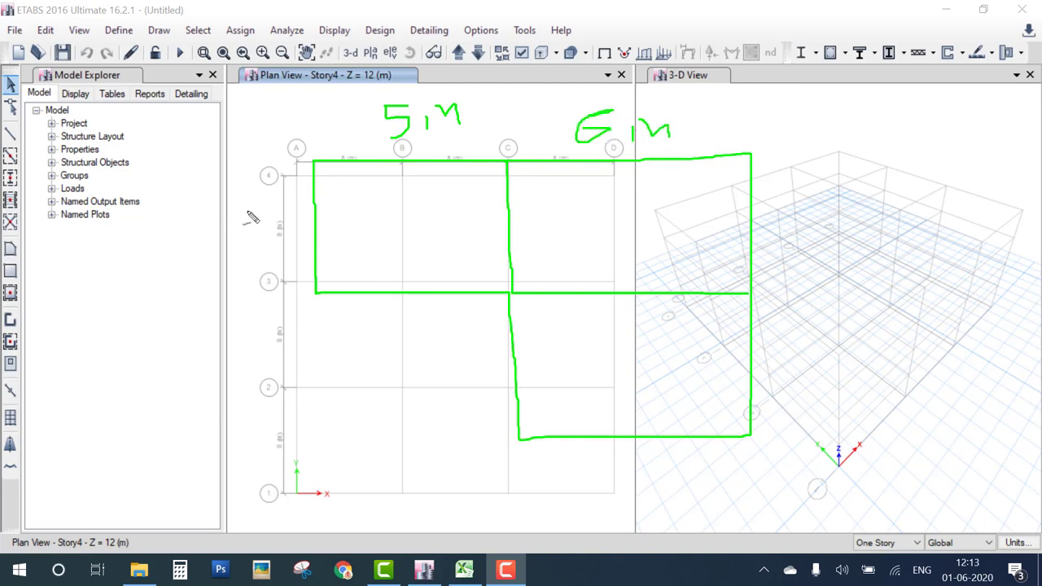
drag(247, 210, 262, 244)
mouse_move(411, 344)
mouse_down()
mouse_move(440, 386)
mouse_move(426, 363)
mouse_move(417, 367)
mouse_move(434, 366)
mouse_move(444, 396)
mouse_up()
key(ctrl+z)
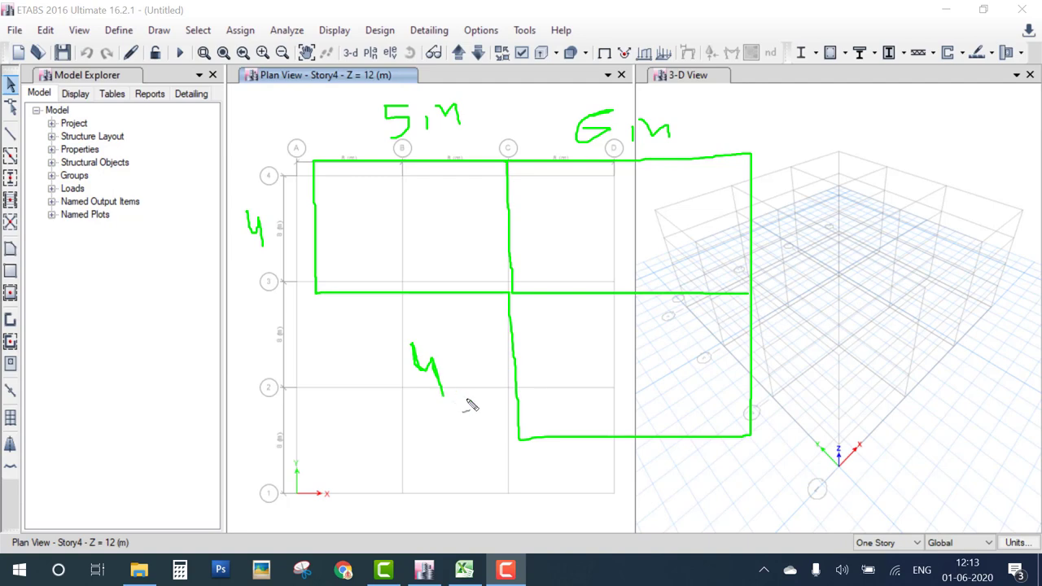
key(Escape)
Start a new model with built-in Metric SI settings, the Indian steel section database, IS 800:2007 and IS 456:2000.
click(18, 52)
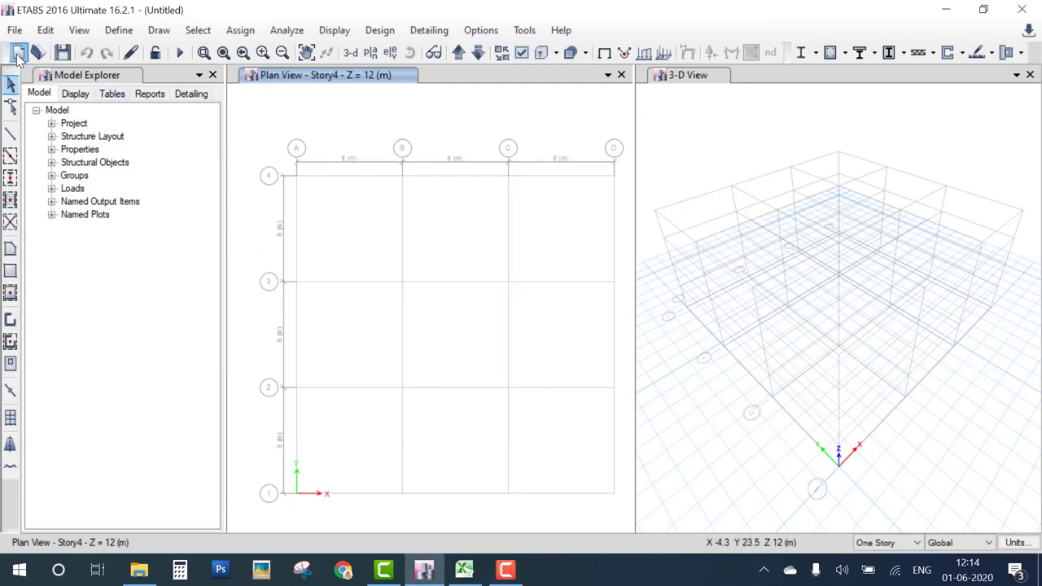
click(527, 342)
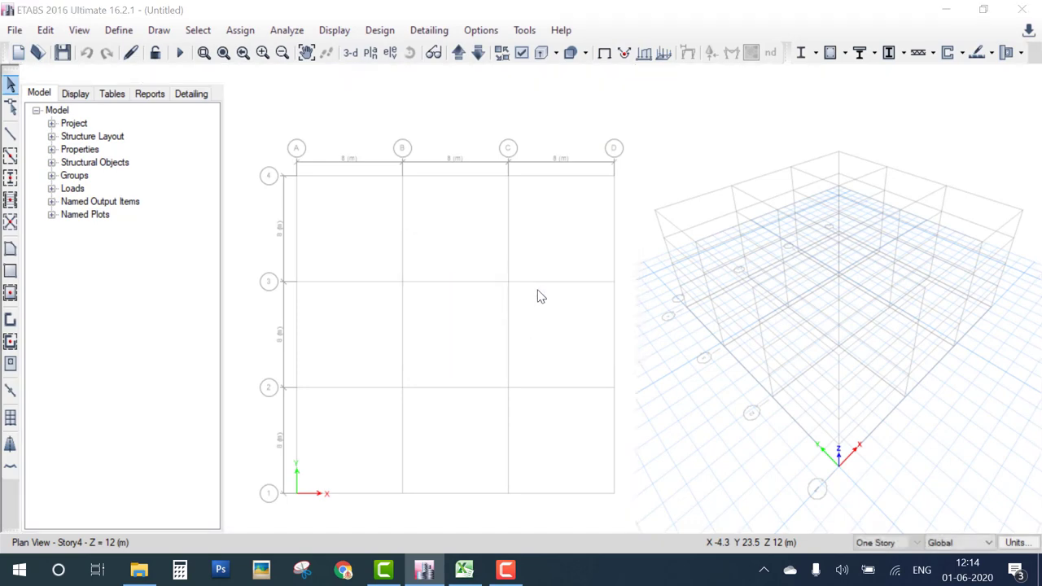
click(446, 244)
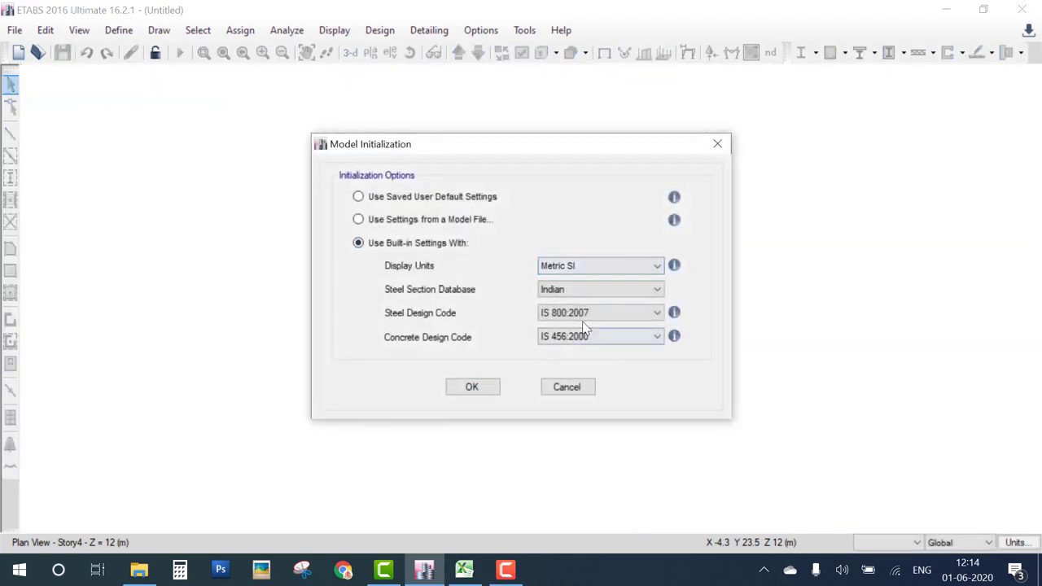
mouse_move(587, 244)
mouse_down()
mouse_move(553, 352)
mouse_move(685, 348)
mouse_move(692, 241)
mouse_up()
click(495, 388)
click(472, 387)
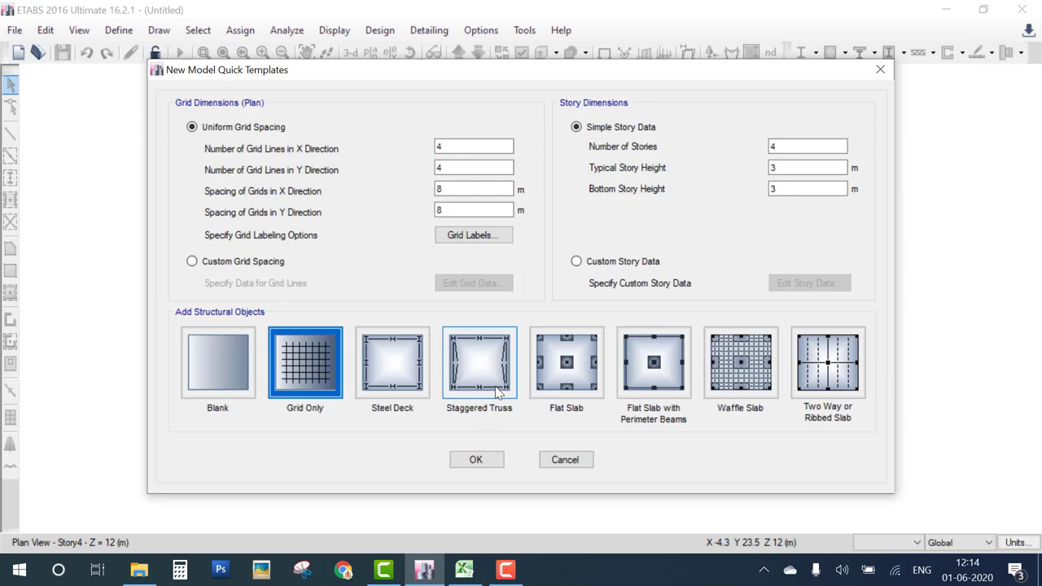
Choose custom grid spacing for the new model and display its grid data as spacing.
click(191, 261)
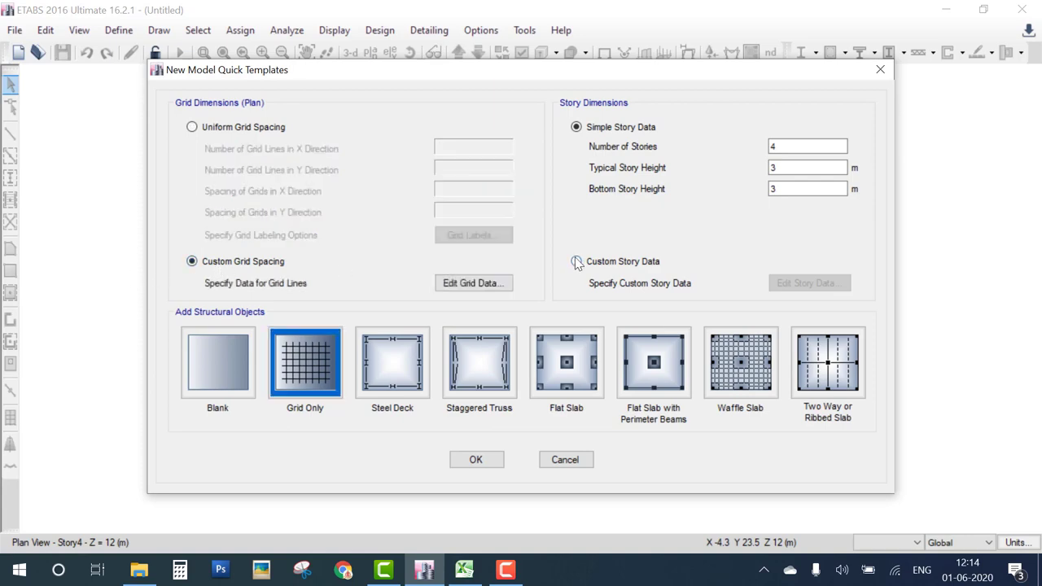
click(475, 283)
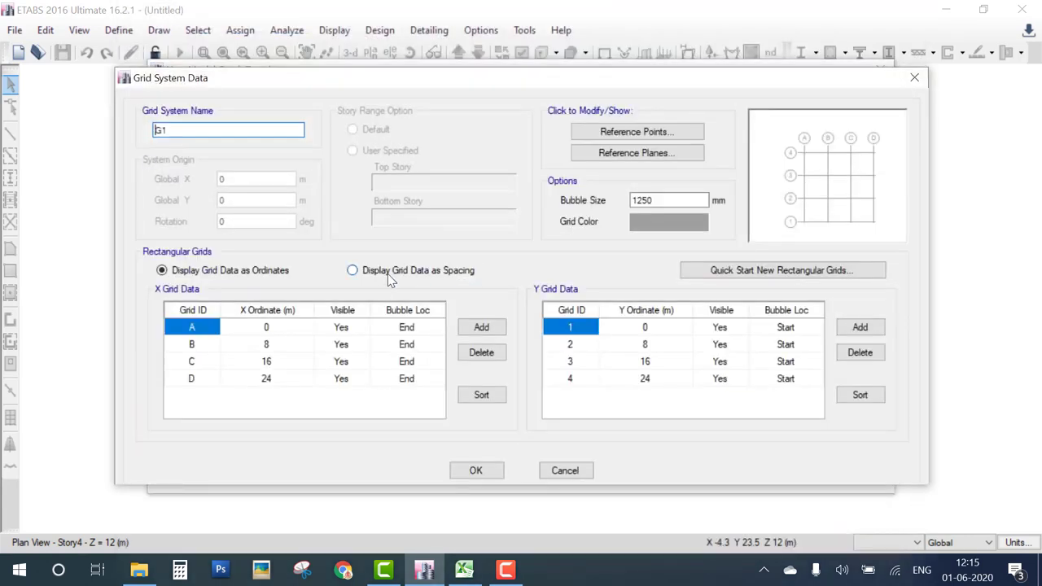
mouse_move(280, 272)
mouse_down()
mouse_move(434, 255)
mouse_move(345, 270)
mouse_up()
click(366, 272)
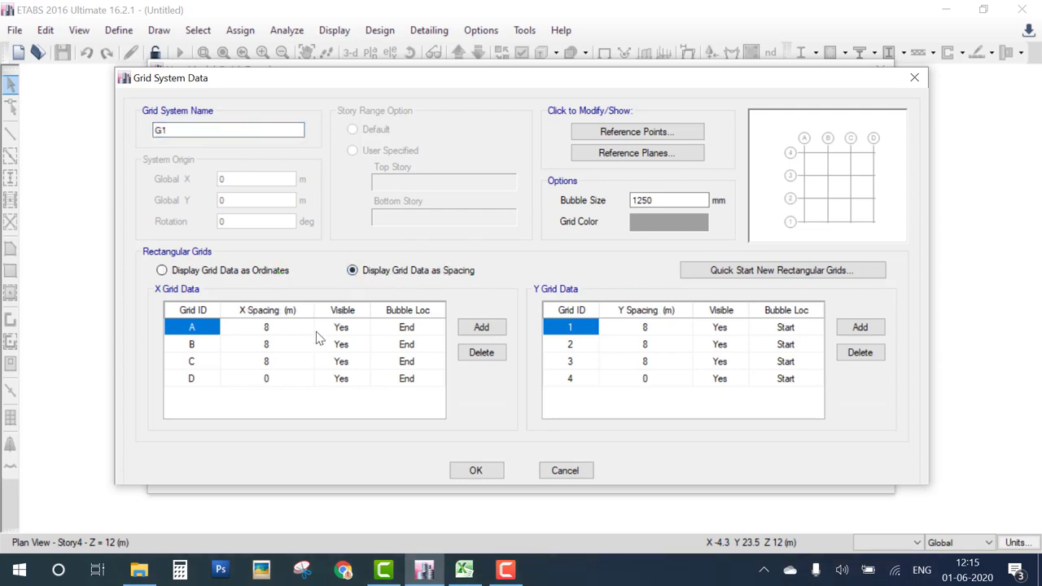
Set the X spacing to 5 m for grid A, 6 m for B and 0 for C, and delete grid D.
click(285, 329)
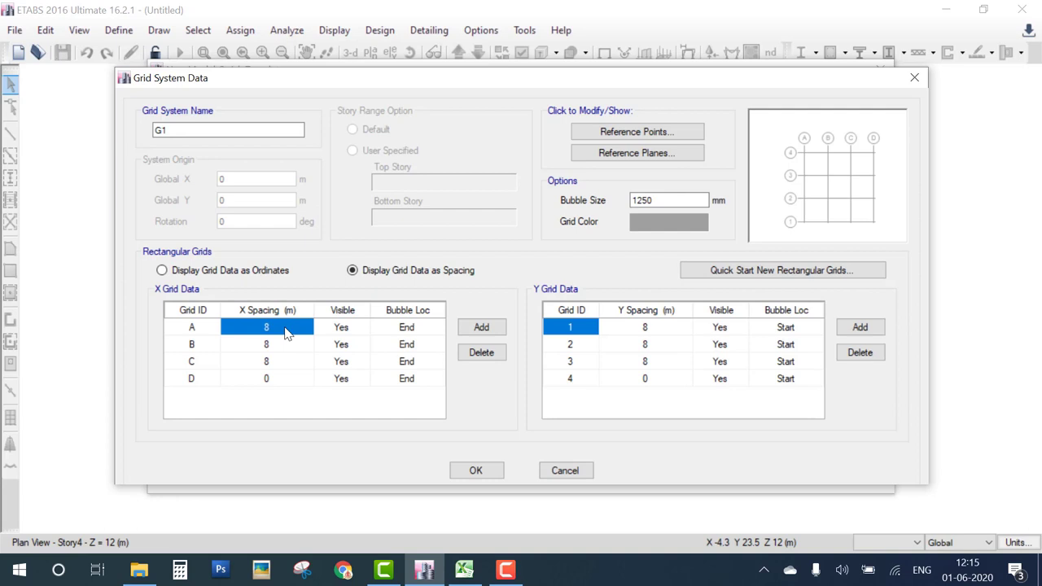
text(5)
click(287, 348)
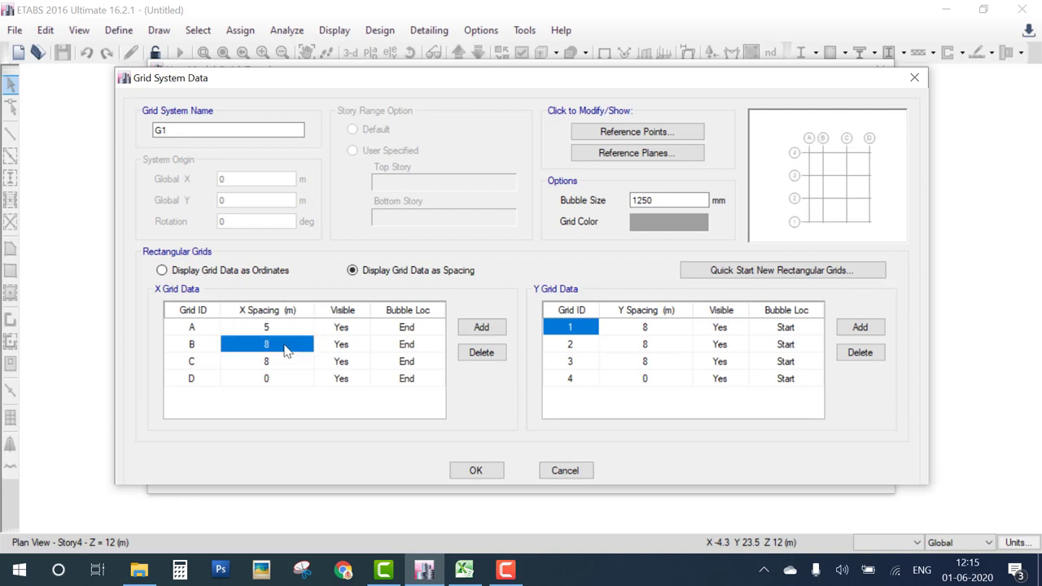
text(6)
click(284, 364)
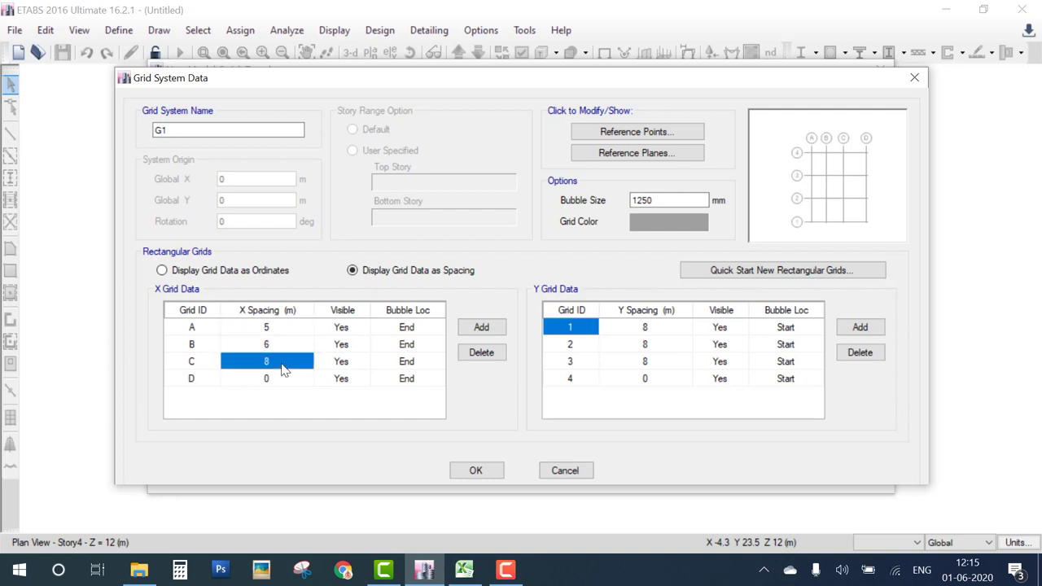
text(0)
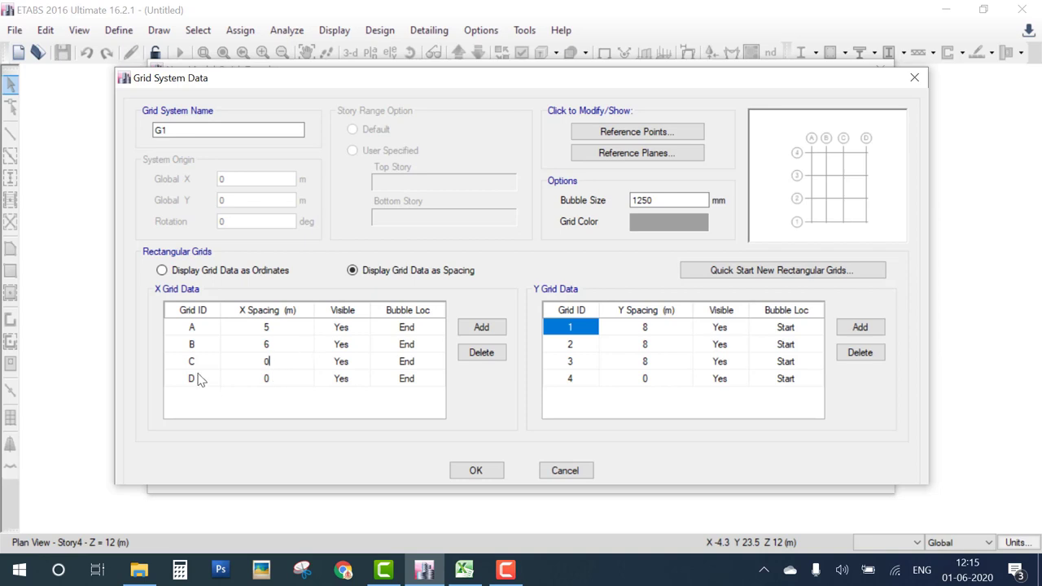
click(294, 379)
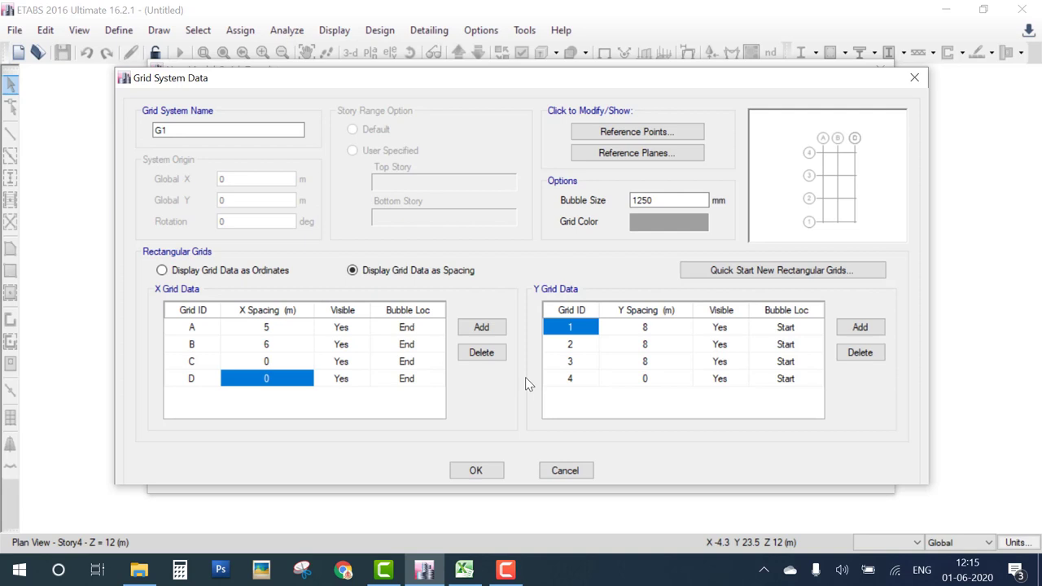
click(481, 353)
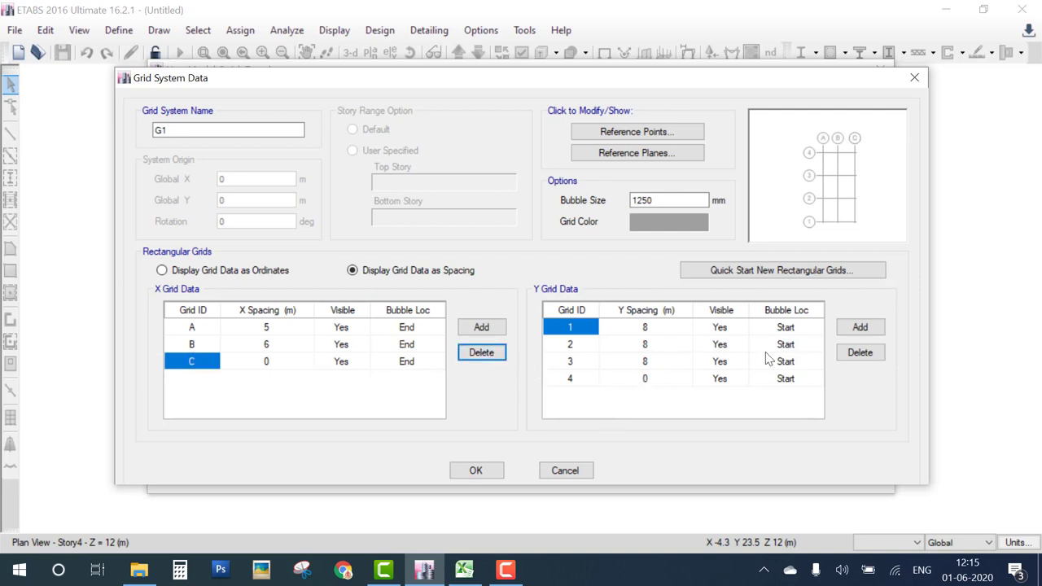
Set the Y spacing of grids 1, 2 and 3 to 4 m, delete grid 4 and accept the grid data.
click(660, 327)
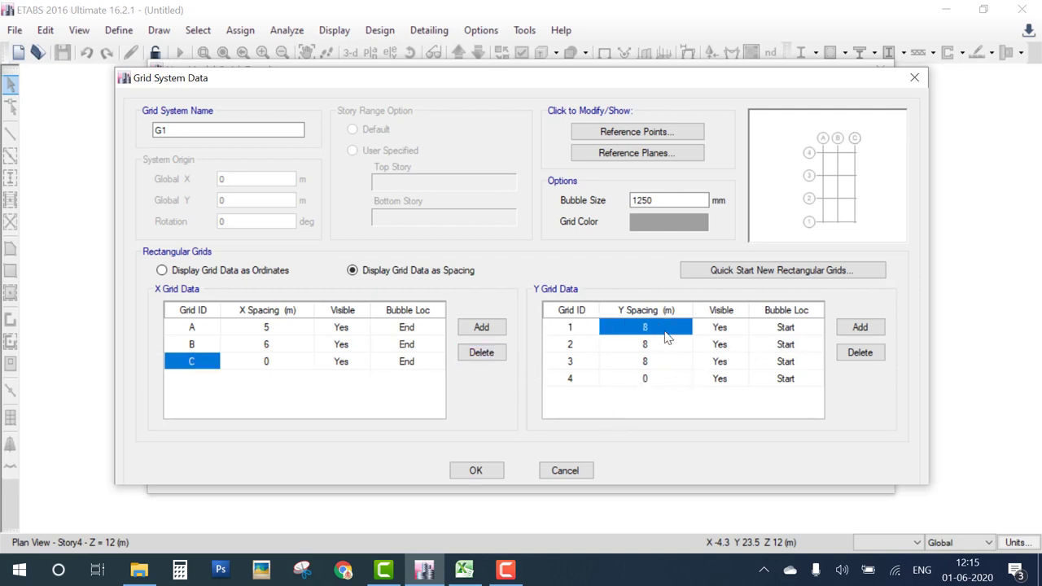
text(4)
click(668, 344)
text(4)
click(668, 366)
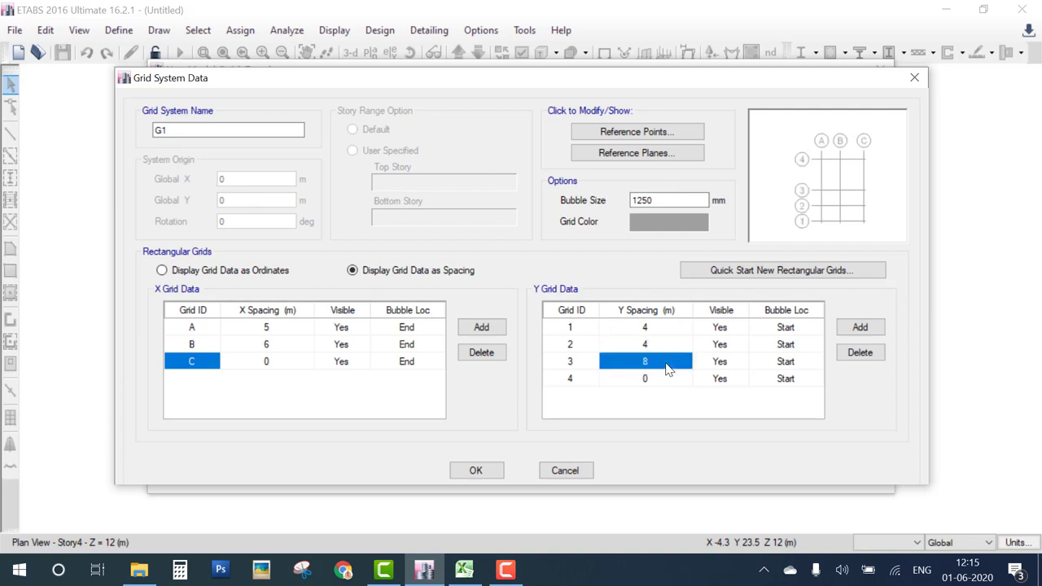
text(4)
click(667, 381)
click(859, 355)
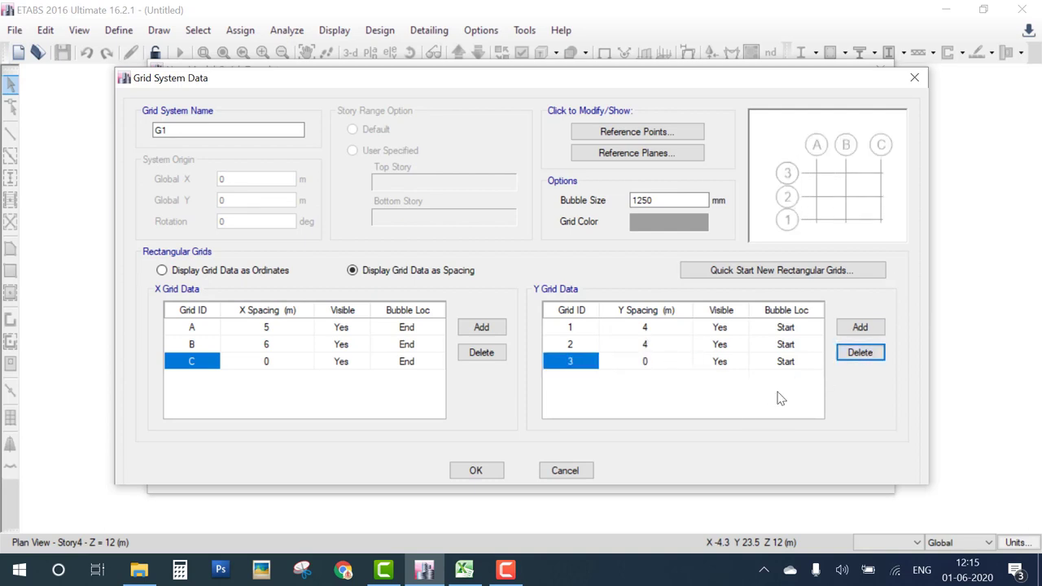
mouse_move(825, 169)
mouse_down()
mouse_move(869, 171)
mouse_move(873, 161)
mouse_move(808, 186)
mouse_move(816, 180)
mouse_move(815, 190)
mouse_up()
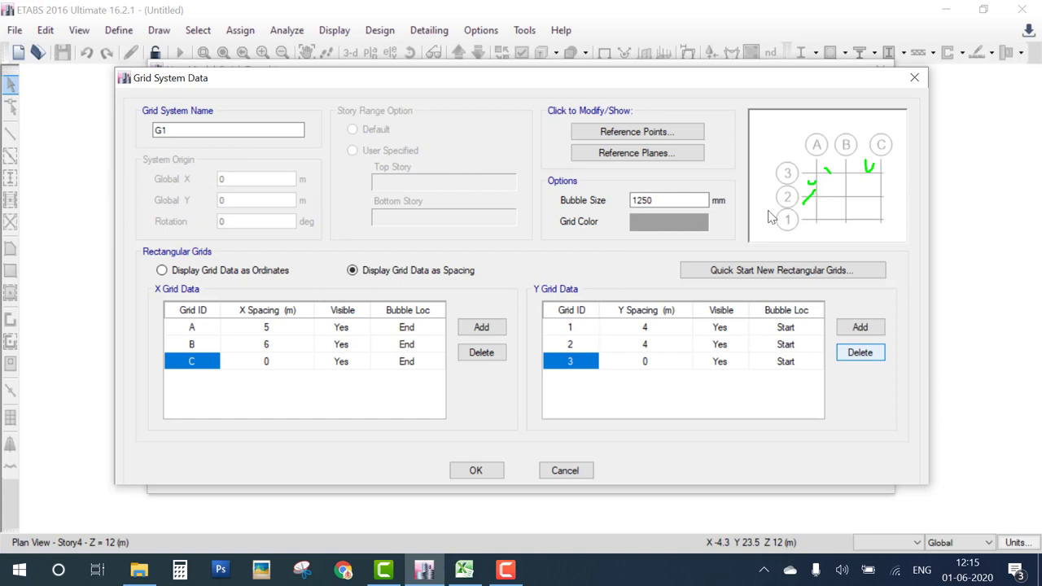
click(476, 470)
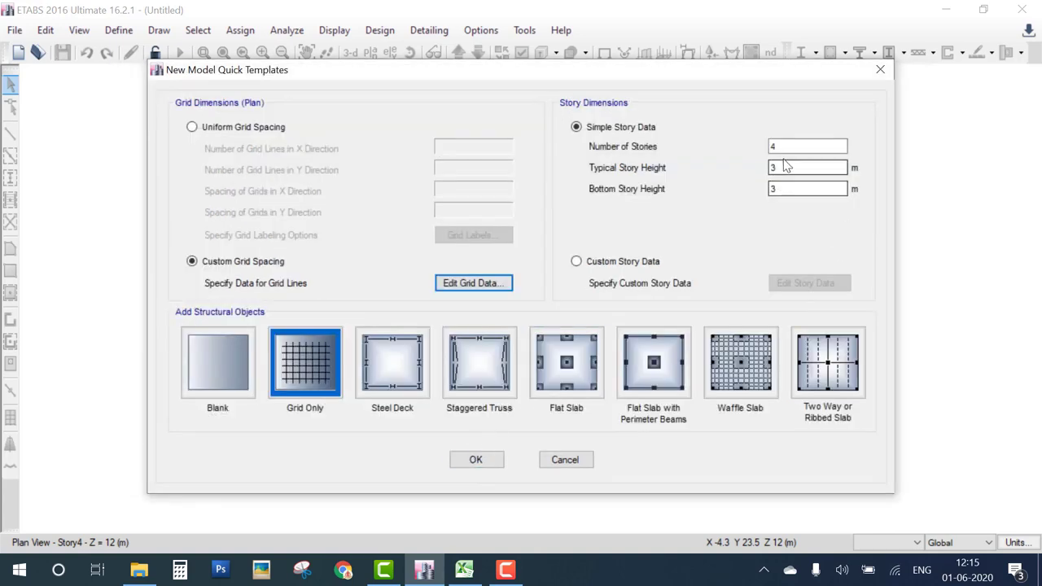
Create the grid-only model with 1 story and typical and bottom story heights of 3.5 m.
double_click(802, 149)
text(1)
click(794, 168)
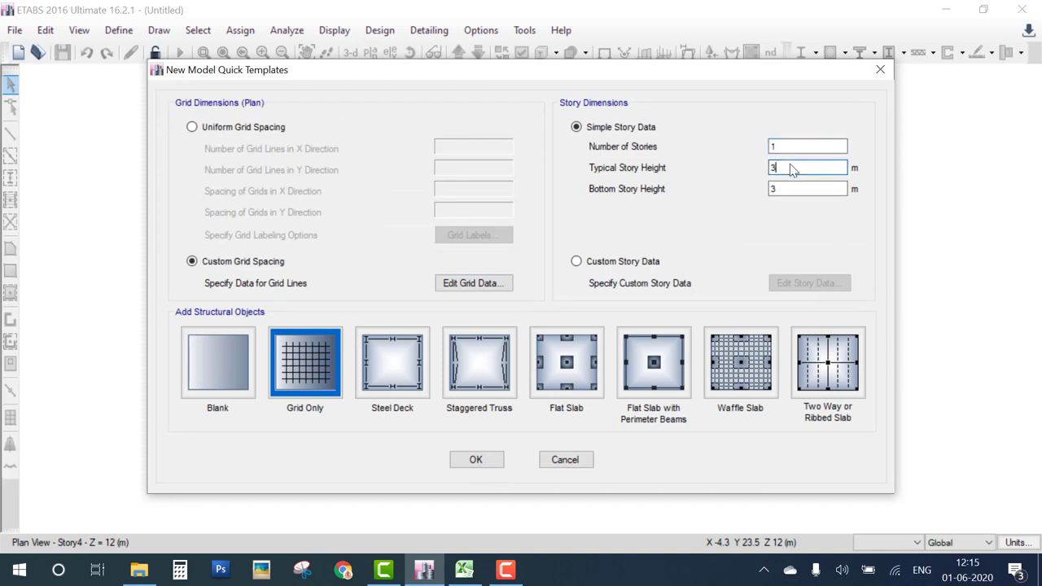
text(.5)
click(801, 188)
text(.5)
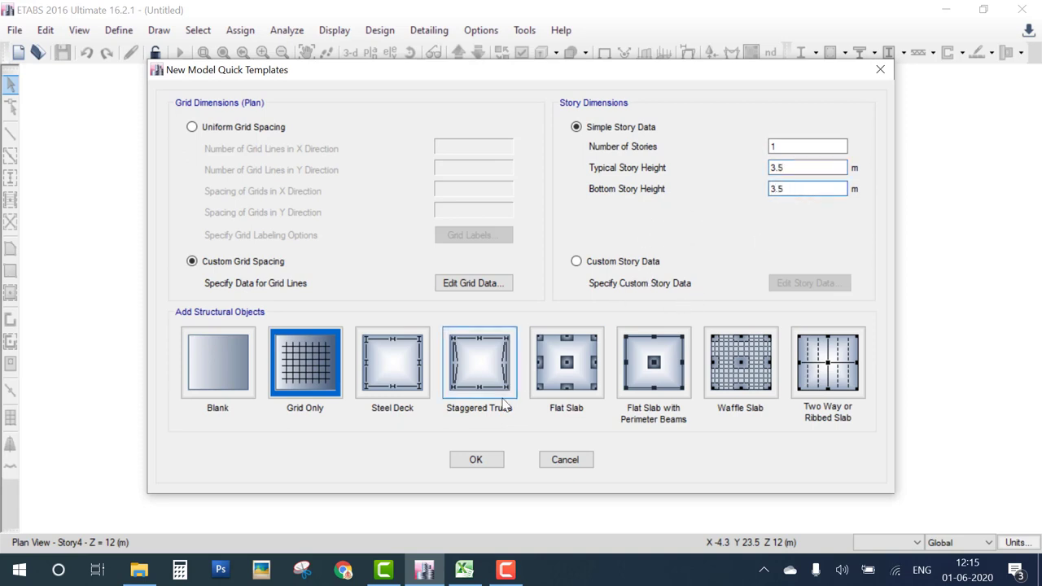
click(477, 459)
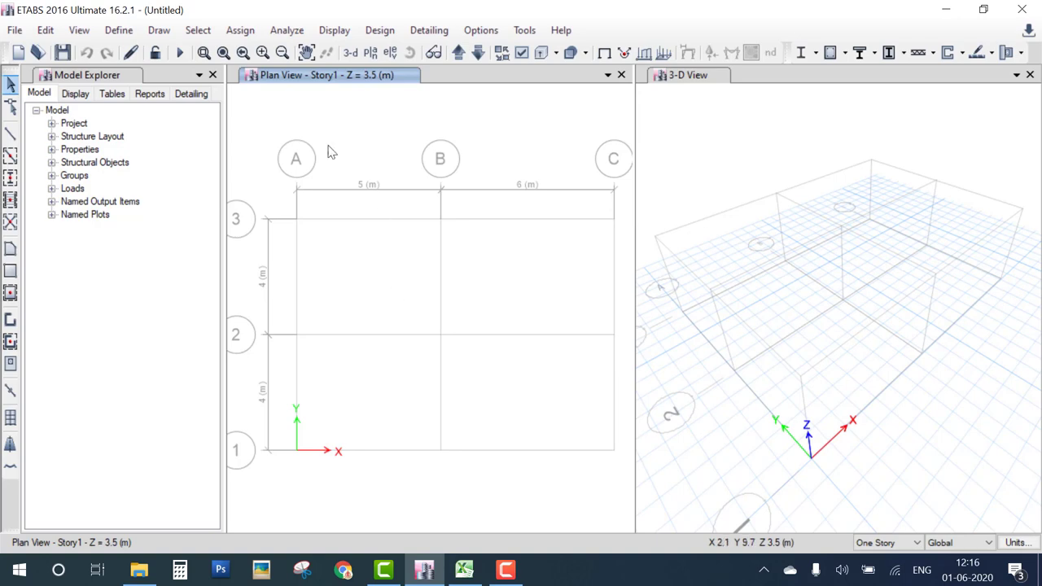
Start adding a new material property with India as its region.
click(118, 30)
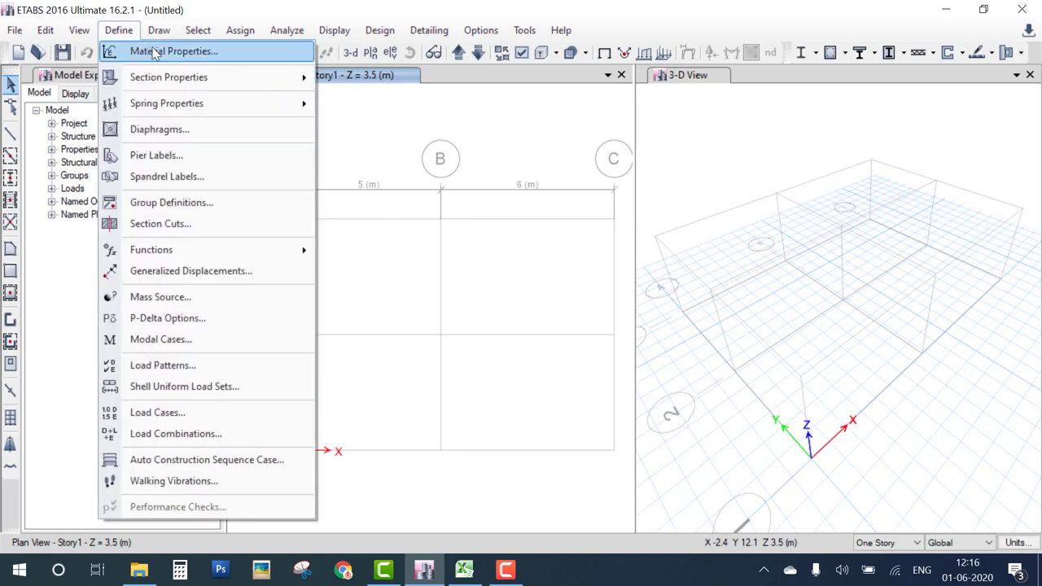
click(156, 55)
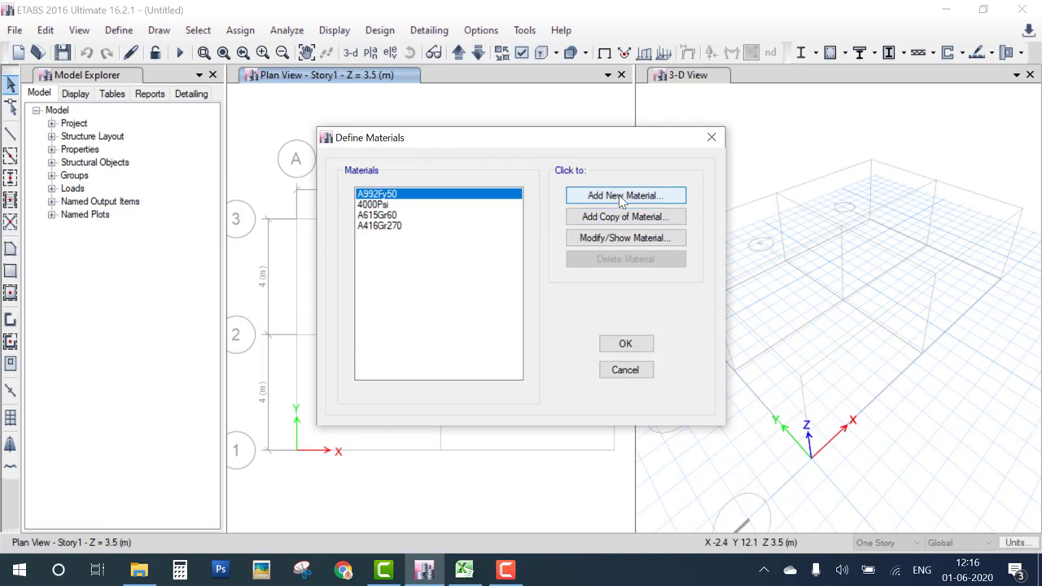
click(622, 197)
click(534, 240)
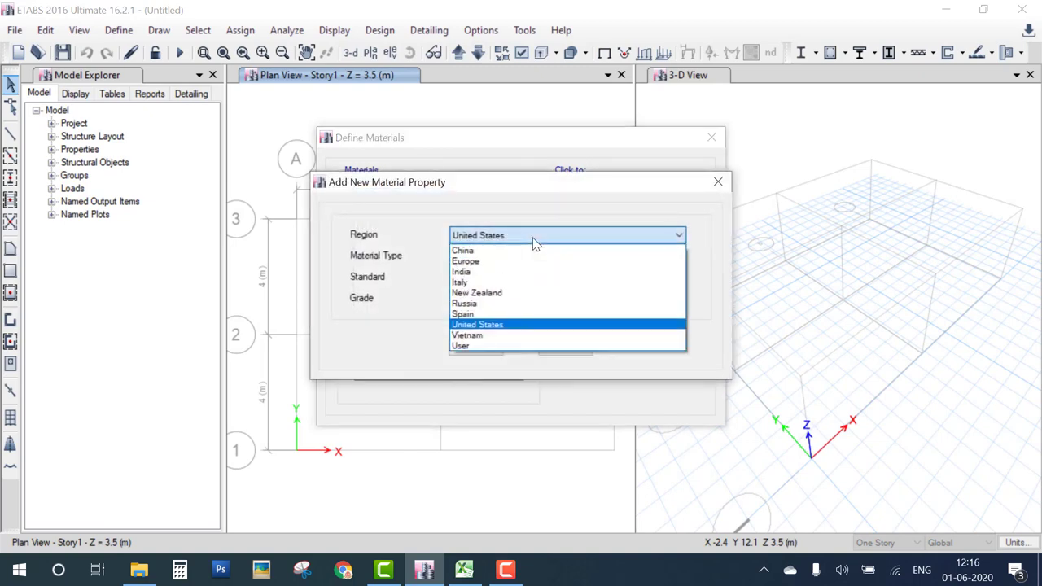
click(479, 272)
Specify the new material as Concrete with the Indian standard and grade M20.
click(478, 257)
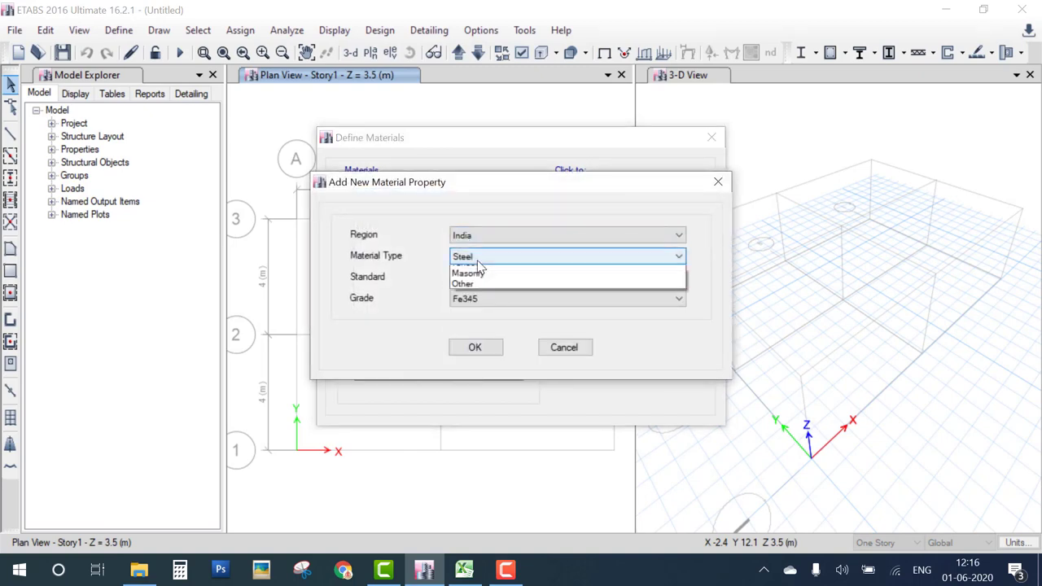
click(474, 303)
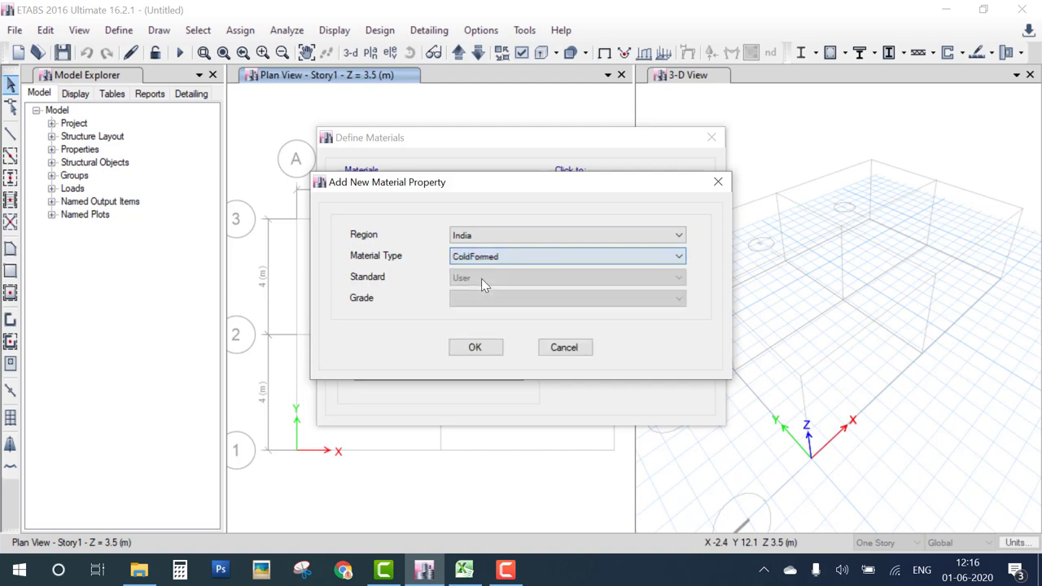
click(499, 235)
click(526, 235)
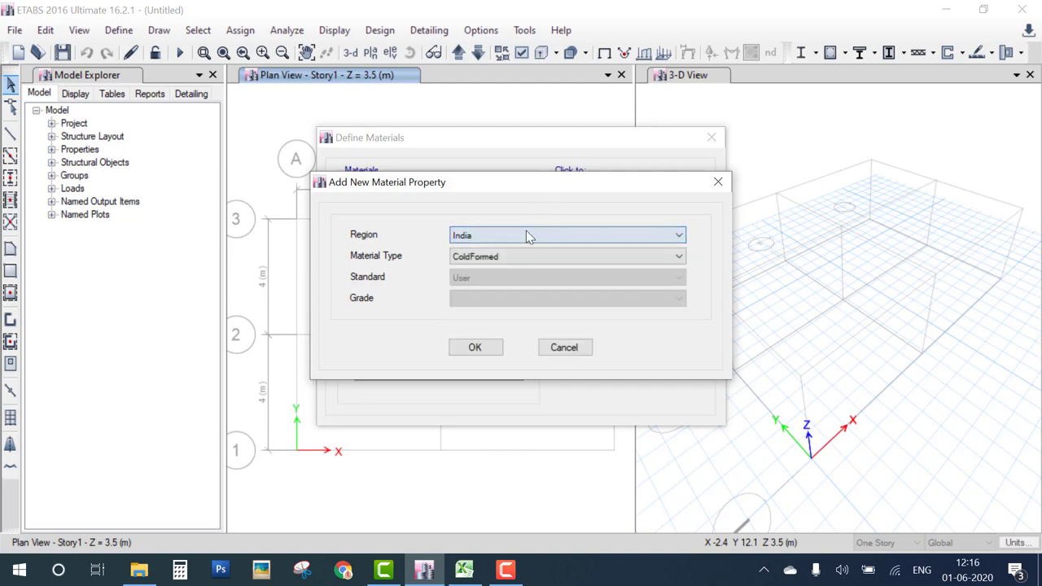
click(518, 257)
click(481, 280)
click(481, 281)
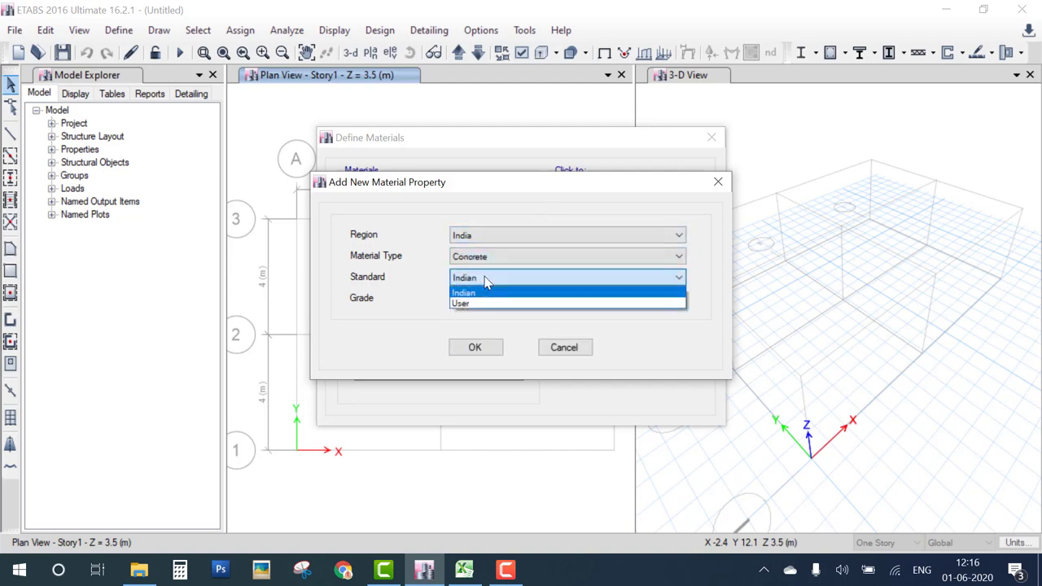
click(484, 291)
click(486, 298)
click(473, 325)
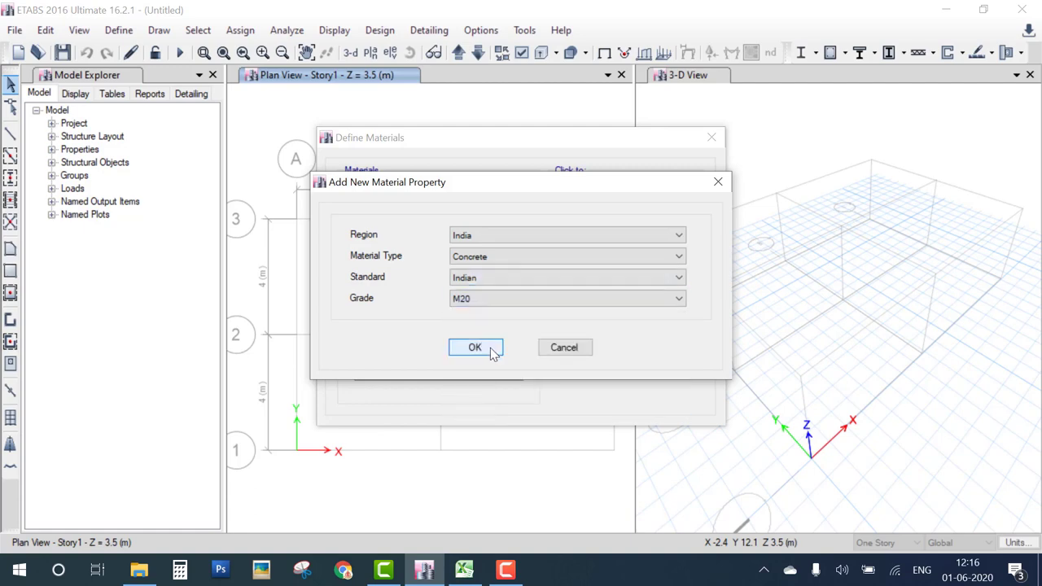
click(484, 347)
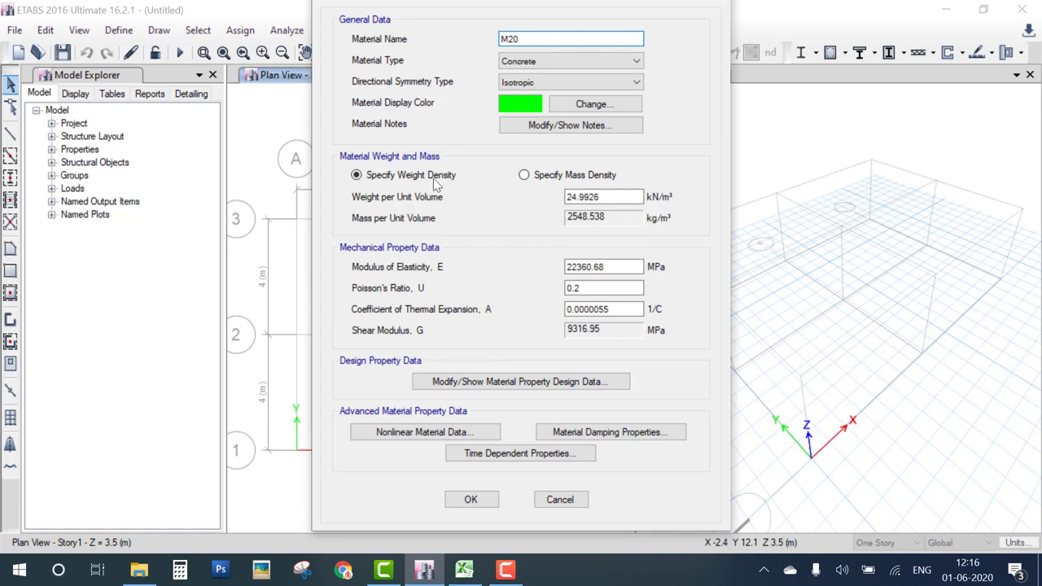
Accept the default property data for the M20 concrete to add it to the materials.
mouse_move(331, 149)
mouse_down()
mouse_move(358, 336)
mouse_move(366, 486)
mouse_move(537, 498)
mouse_move(671, 487)
mouse_move(696, 295)
mouse_move(689, 194)
mouse_move(626, 166)
mouse_move(375, 165)
mouse_up()
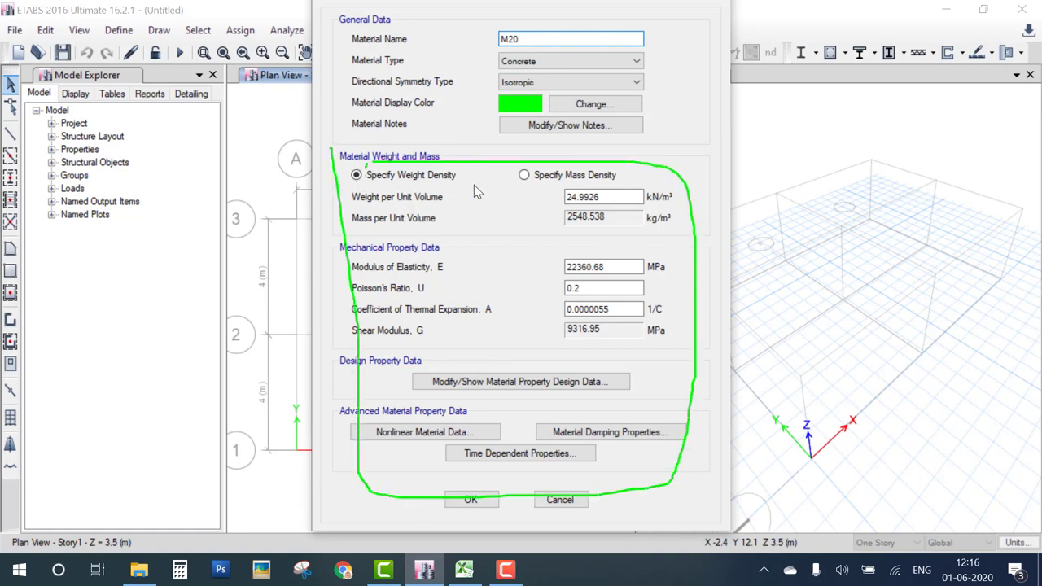
key(Escape)
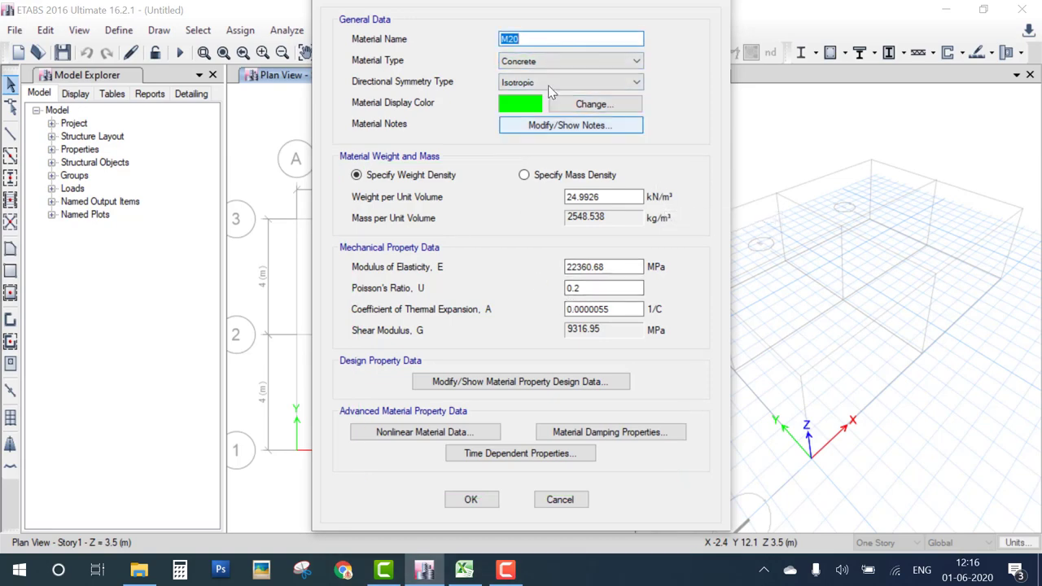
click(470, 500)
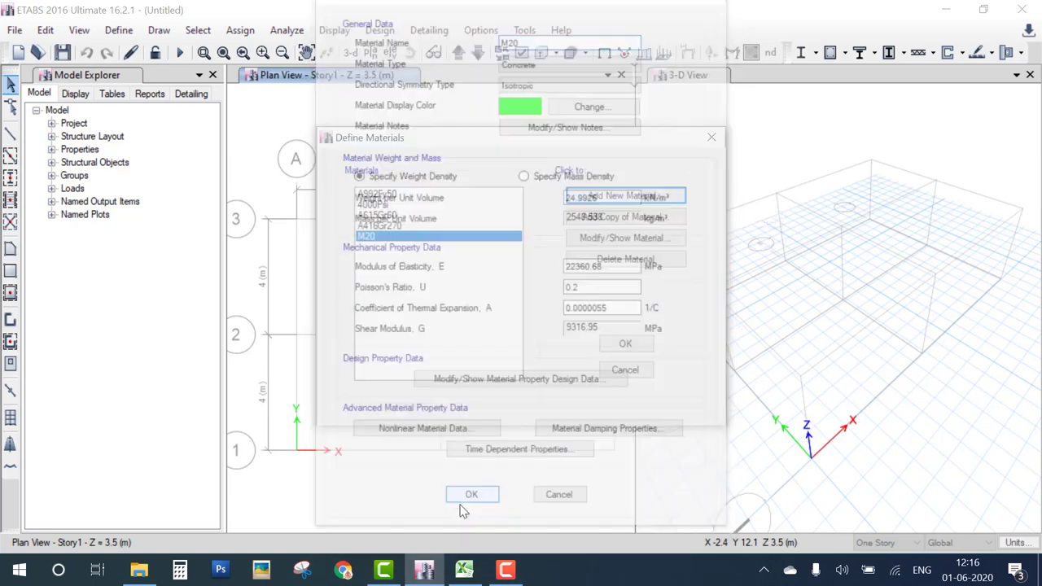
Confirm the materials list and start a new concrete rectangular frame section property.
mouse_move(431, 235)
mouse_down()
mouse_move(414, 241)
mouse_move(486, 246)
mouse_up()
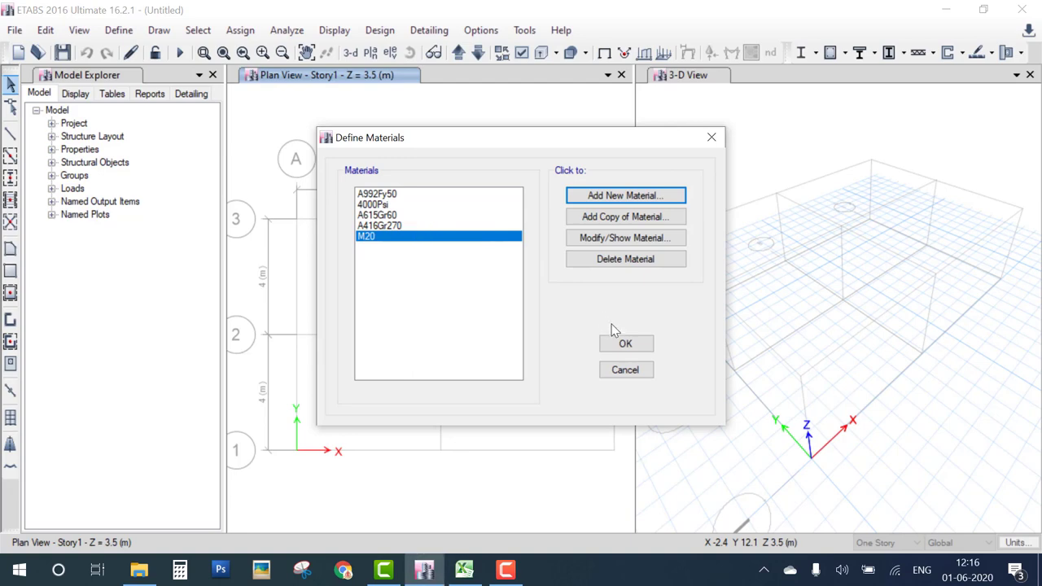
click(618, 344)
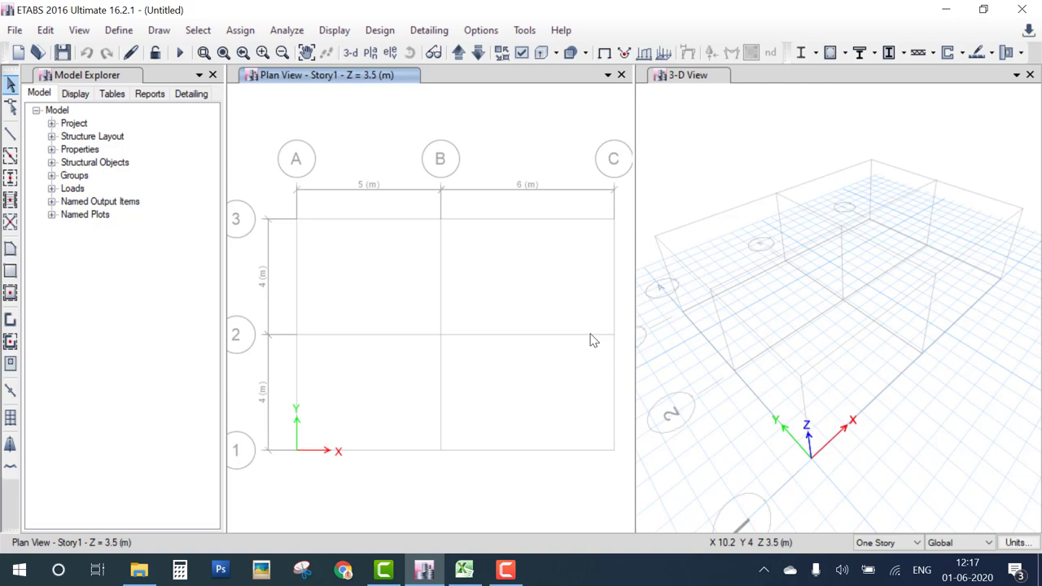
click(120, 31)
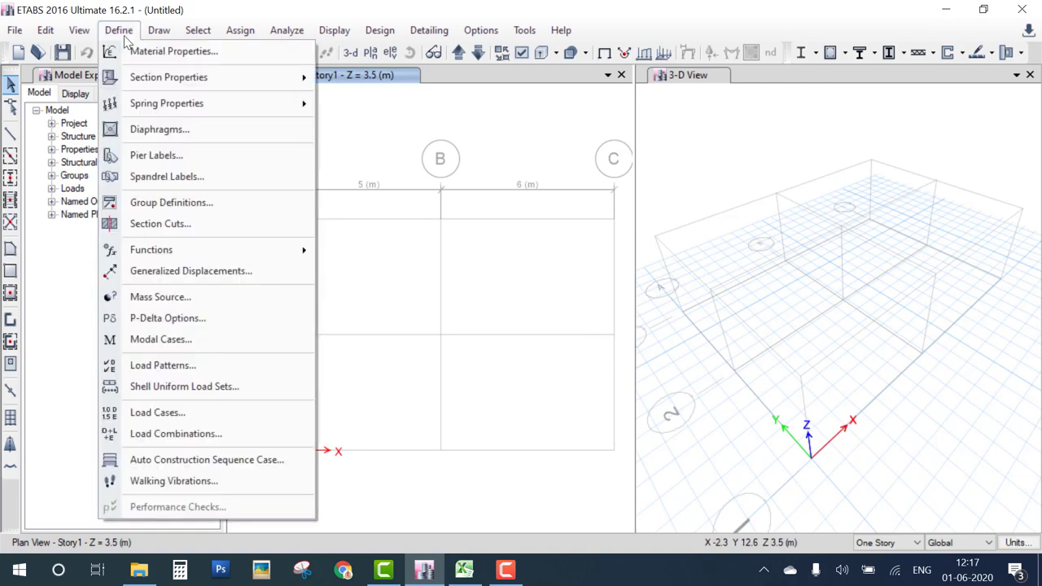
mouse_move(172, 76)
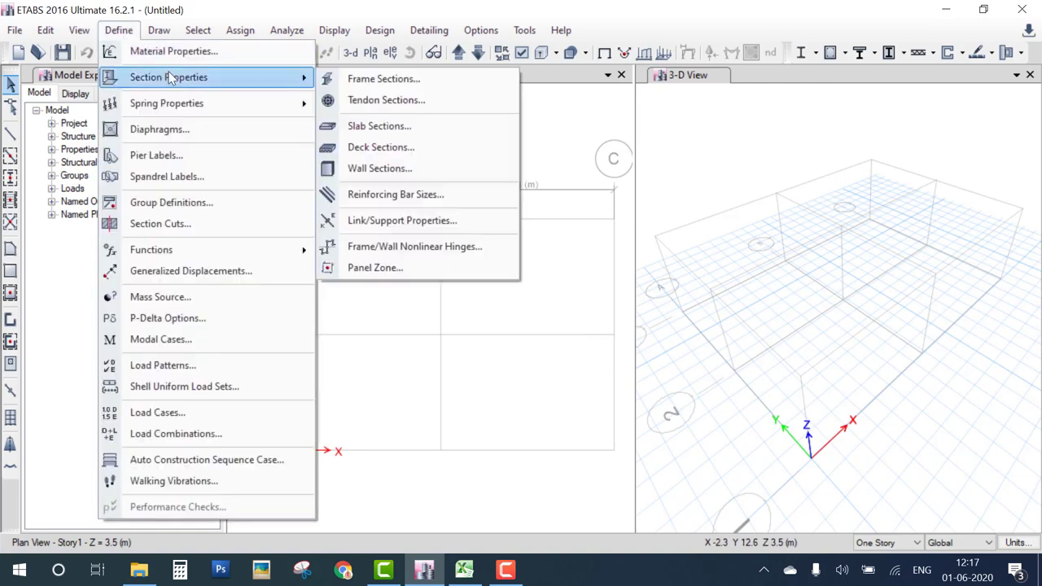
click(500, 80)
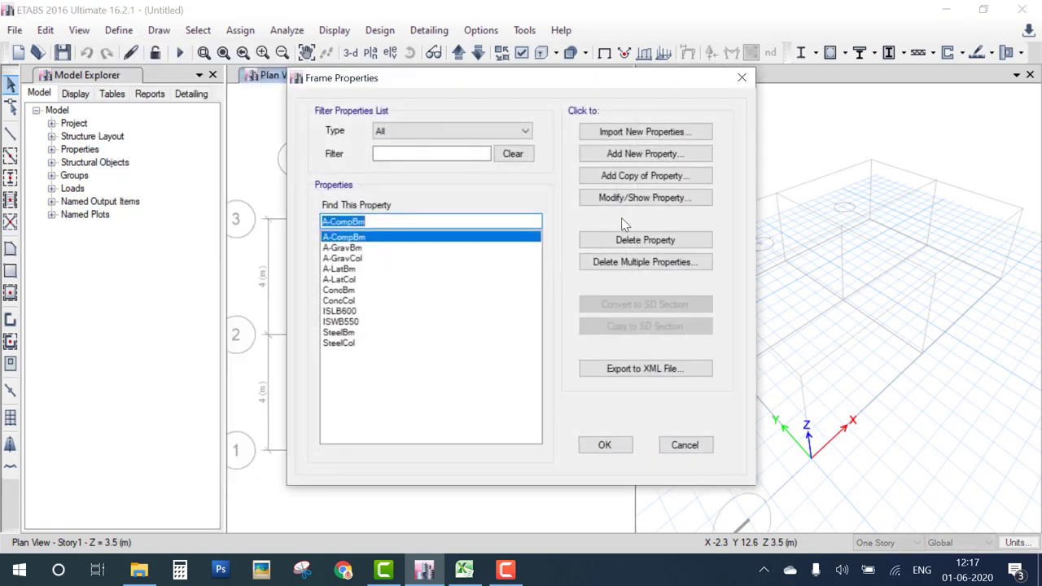
click(659, 153)
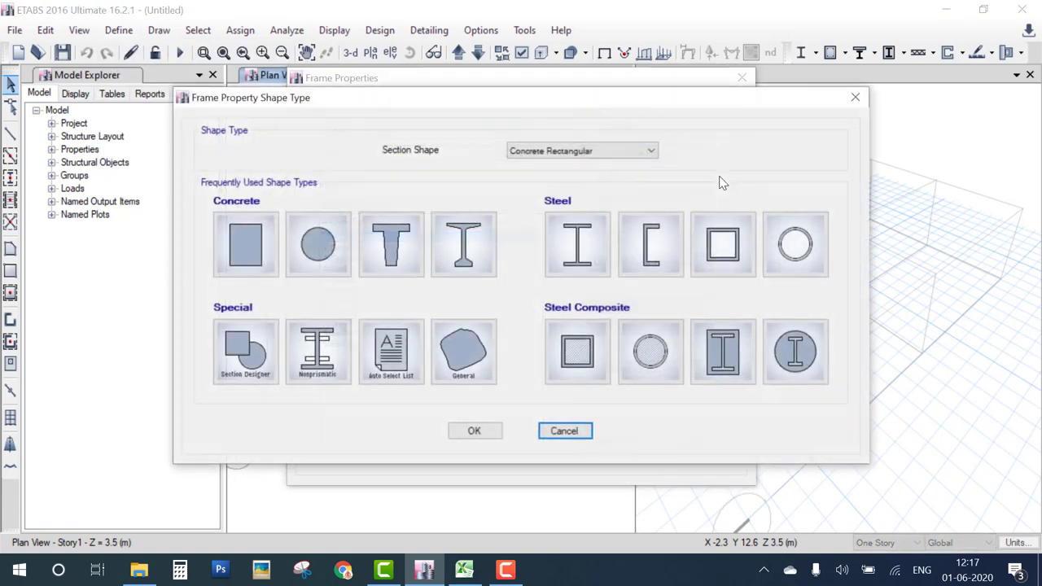
click(252, 257)
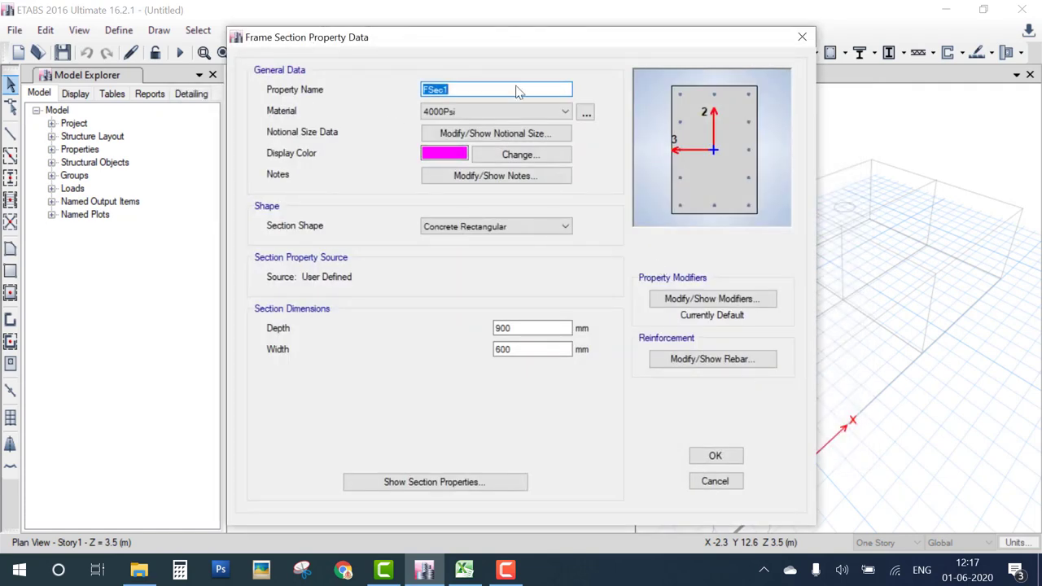
Name the frame section Column, assign material M20, and set its depth and width to 400 mm.
text(Column)
click(561, 112)
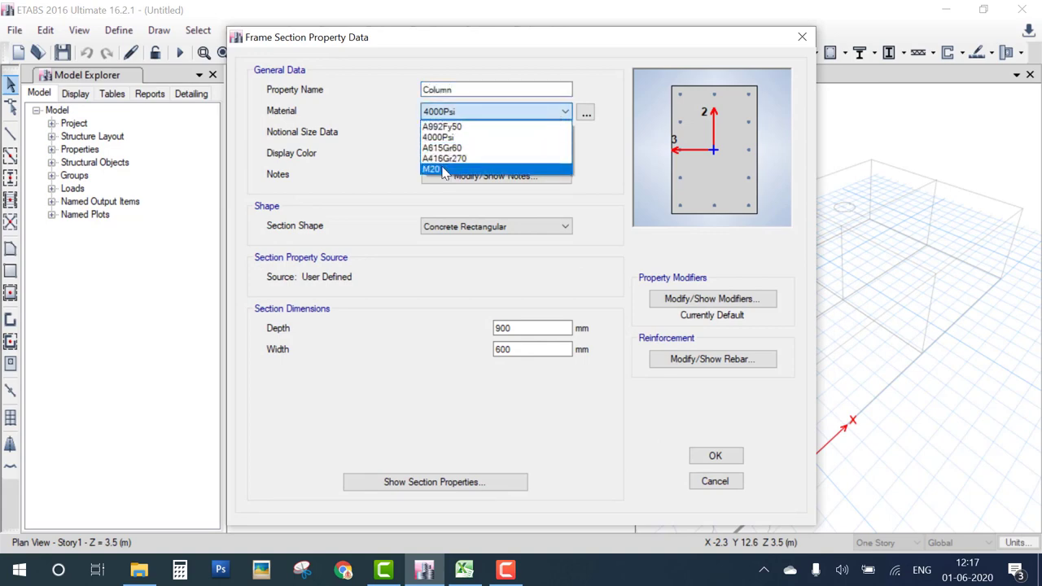
click(460, 169)
drag(512, 328, 463, 337)
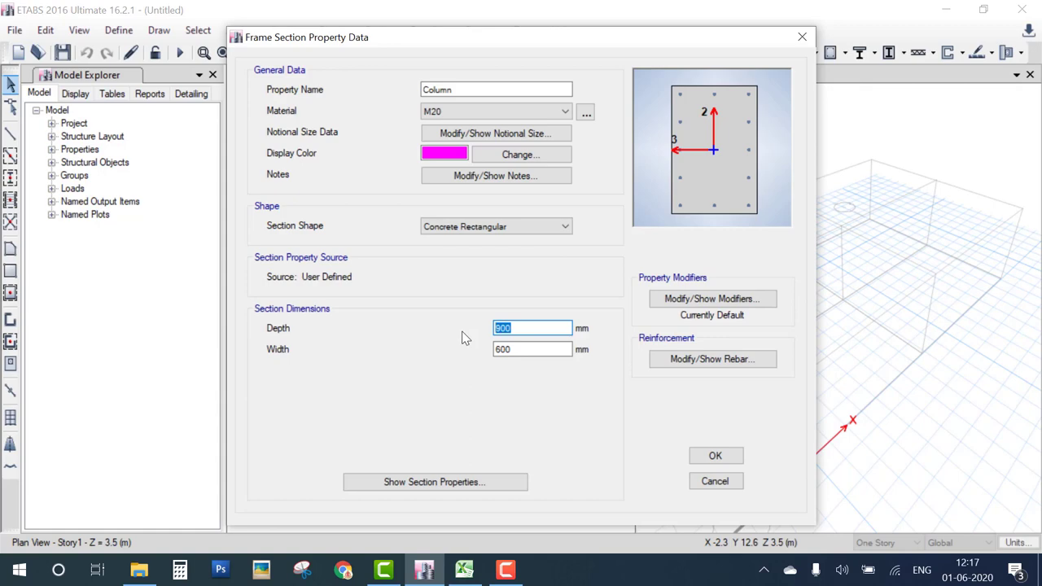
click(531, 349)
text(4)
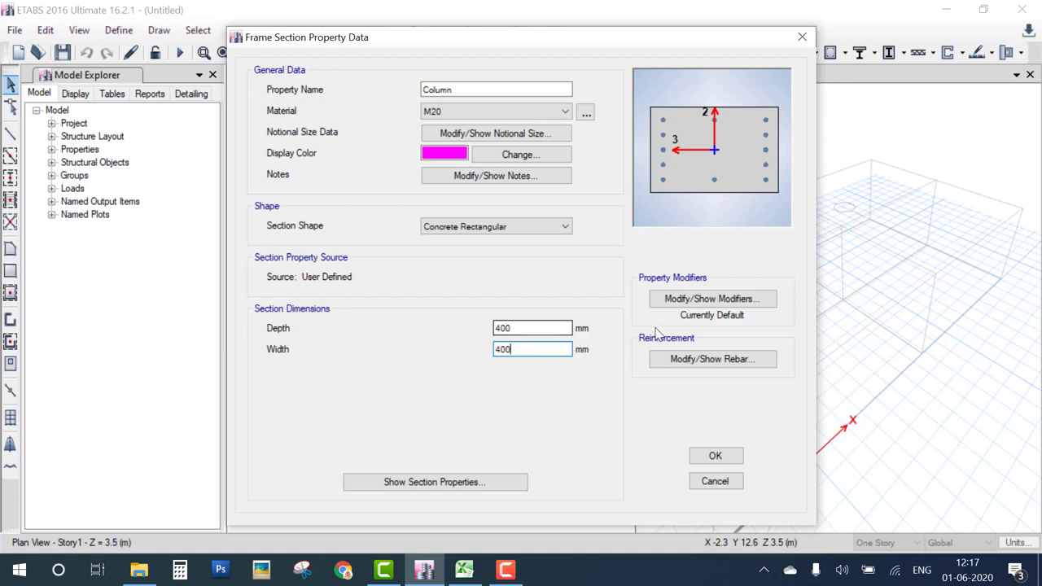
From the column's reinforcement data, add a new Indian-standard Rebar material with grade HYSD Grade 415.
click(698, 370)
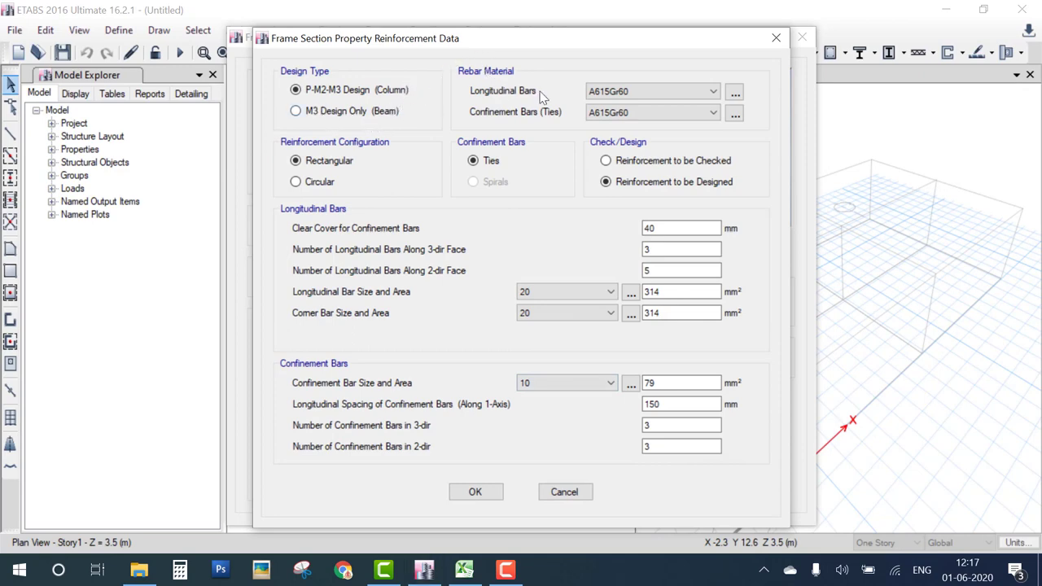
click(714, 92)
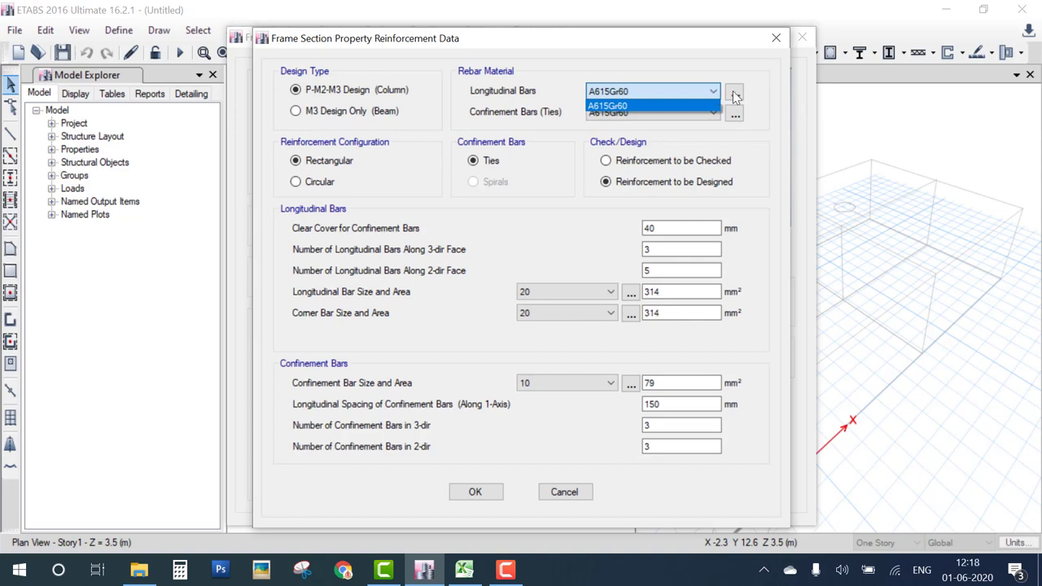
click(735, 94)
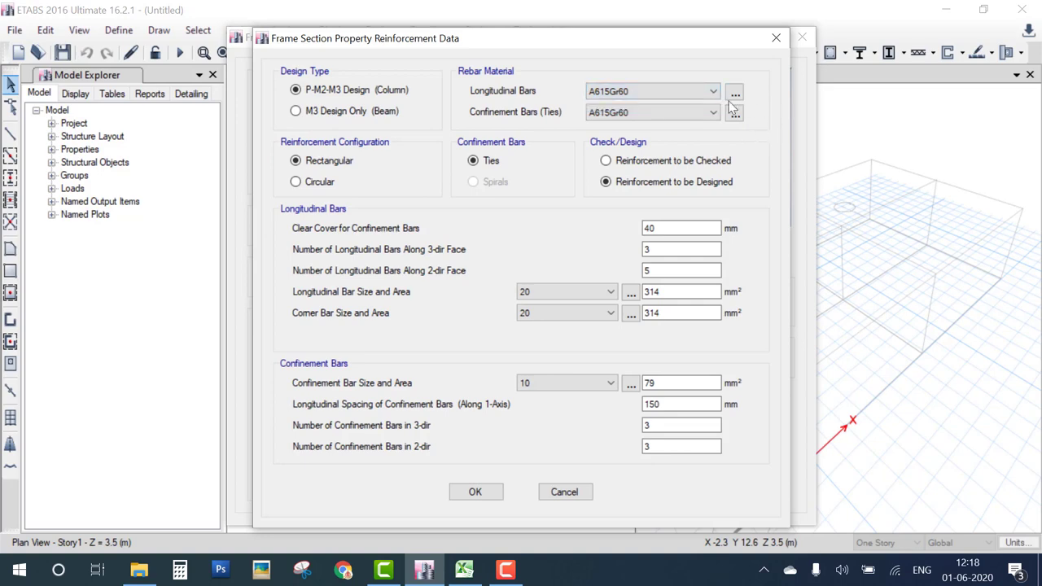
click(735, 96)
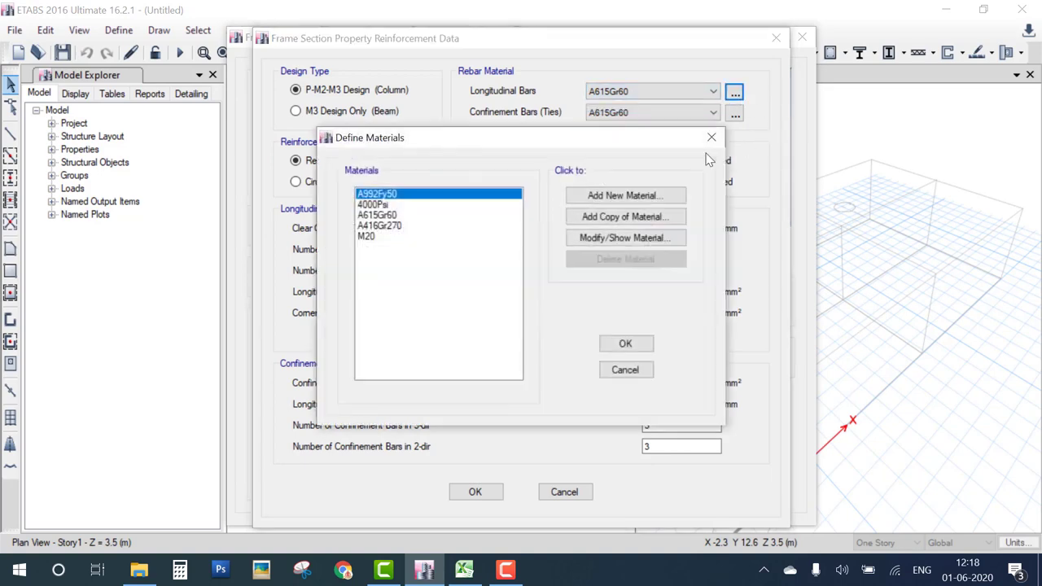
click(636, 197)
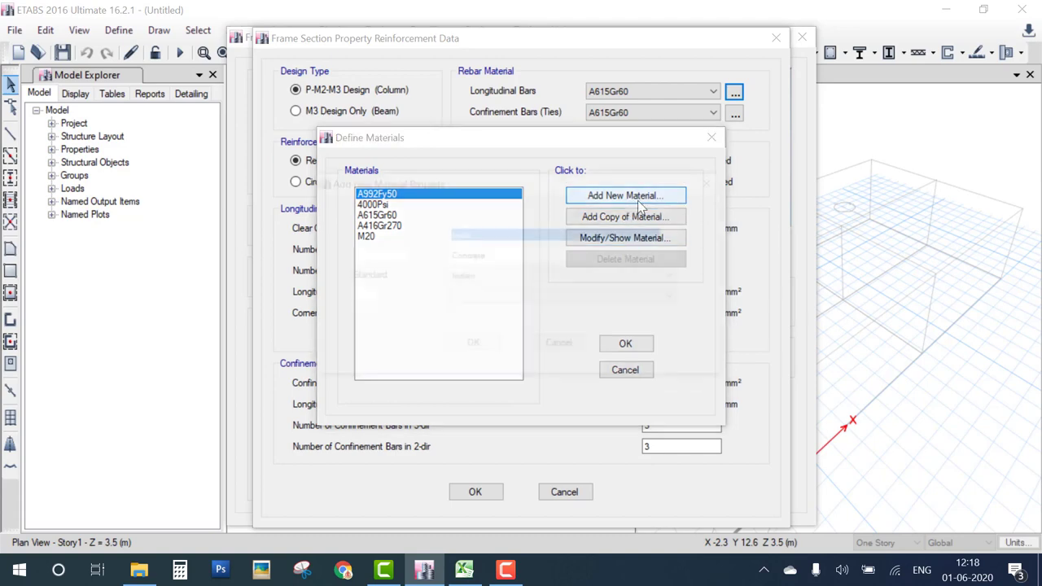
click(495, 261)
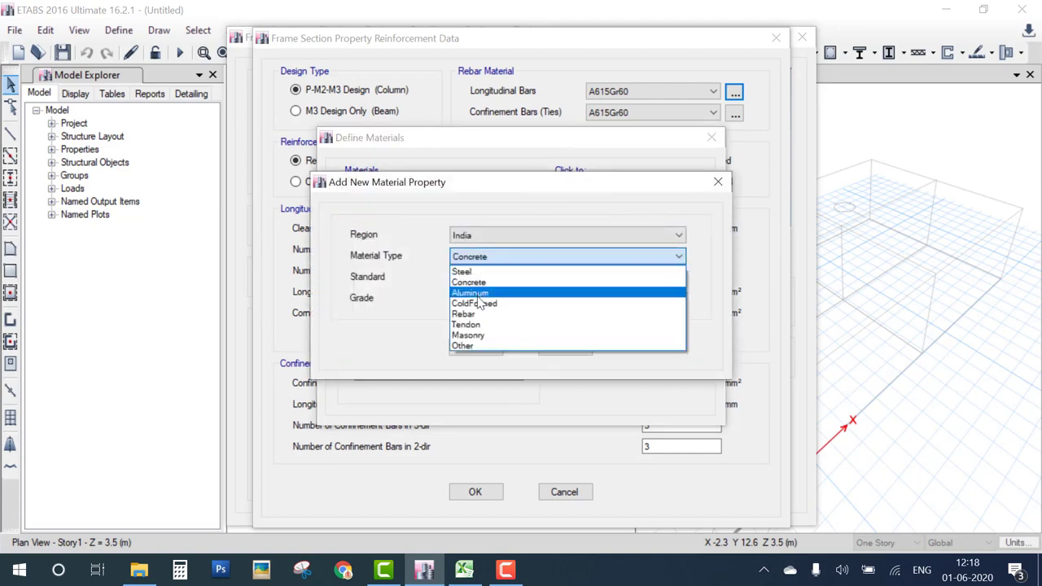
click(480, 288)
click(488, 299)
click(455, 309)
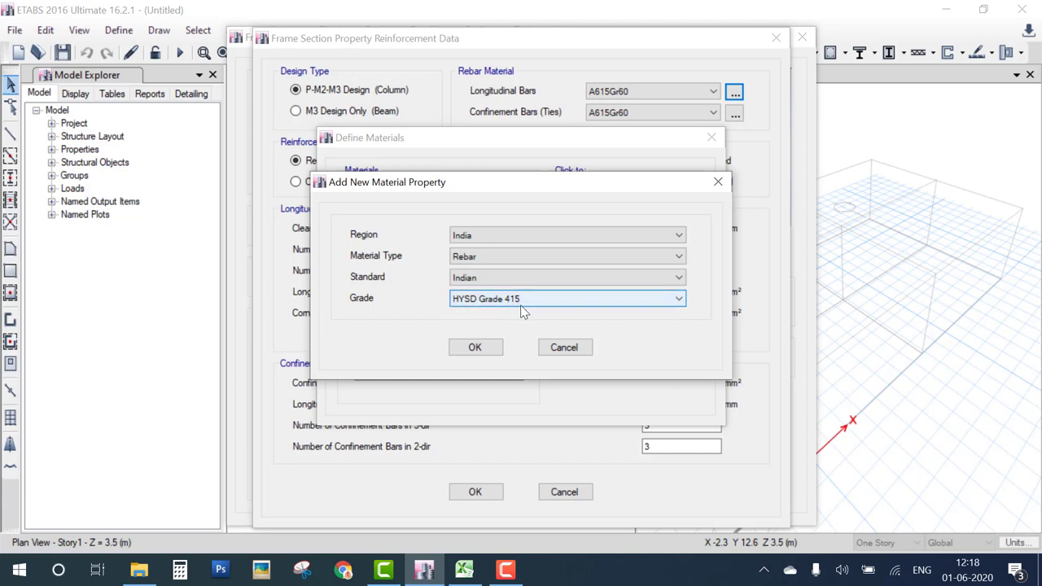
click(474, 348)
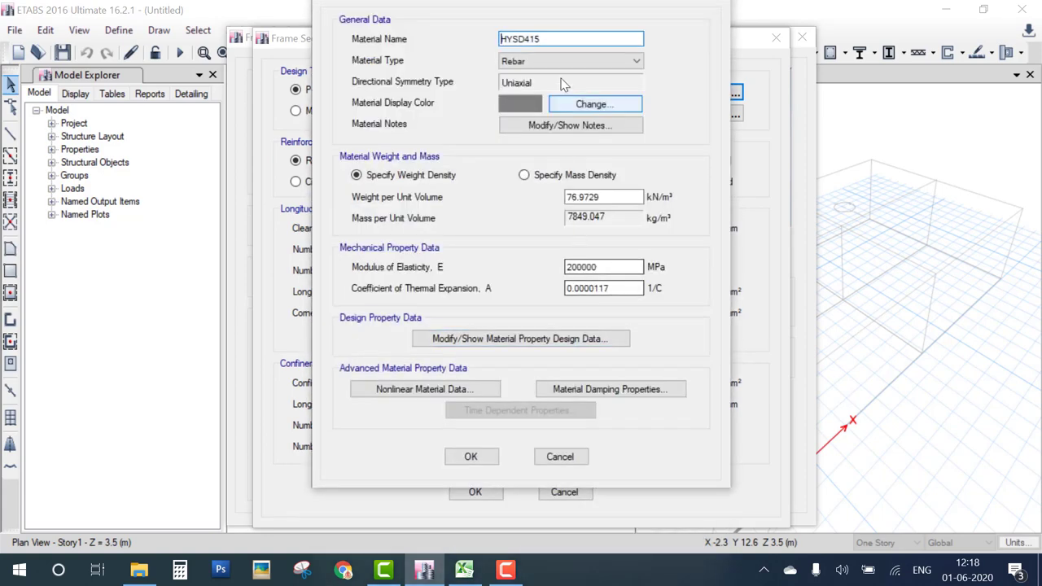
Rename the new rebar material to Fe415 and confirm it in the materials list.
drag(560, 45, 436, 47)
text(Fe)
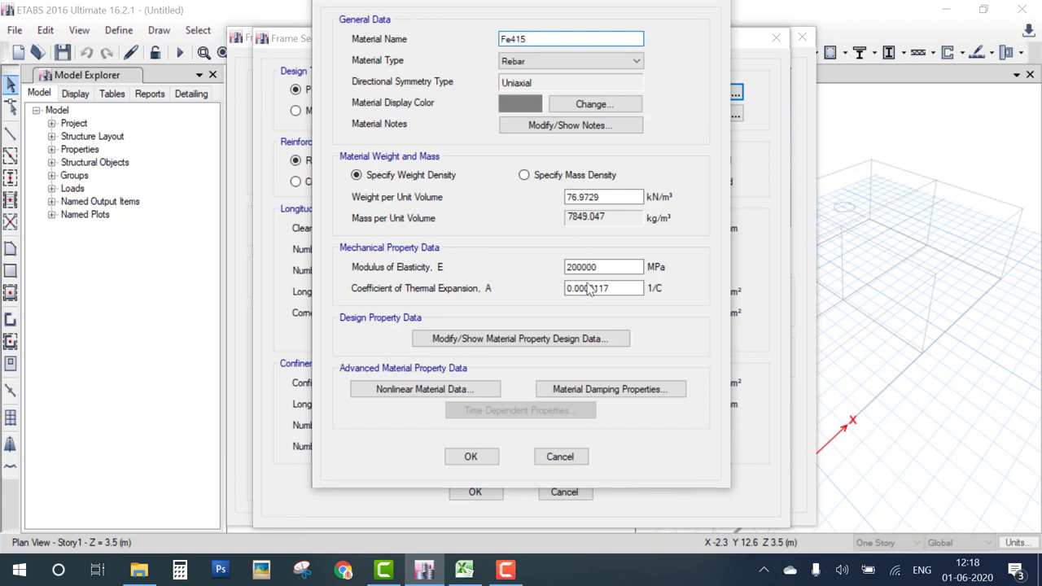
click(477, 460)
click(625, 345)
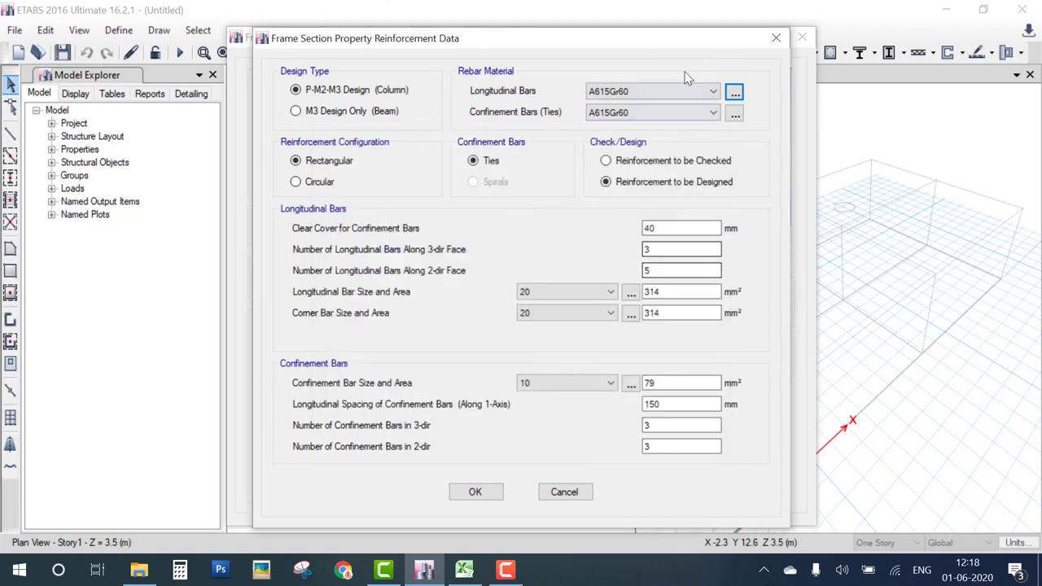
Assign Fe415 to the column's longitudinal and confinement bars and save the Column section.
click(713, 91)
click(602, 159)
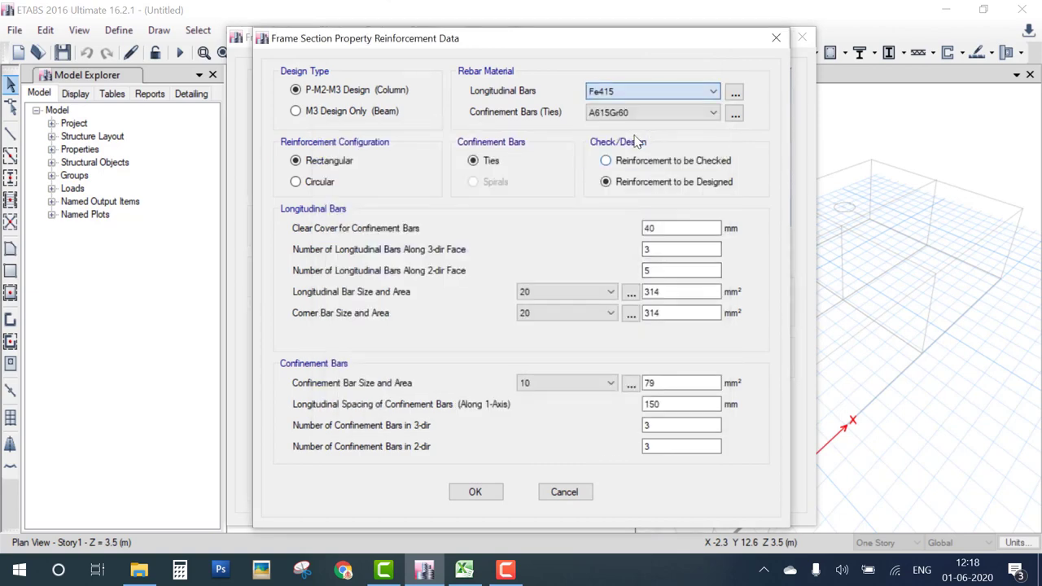
click(713, 112)
click(602, 180)
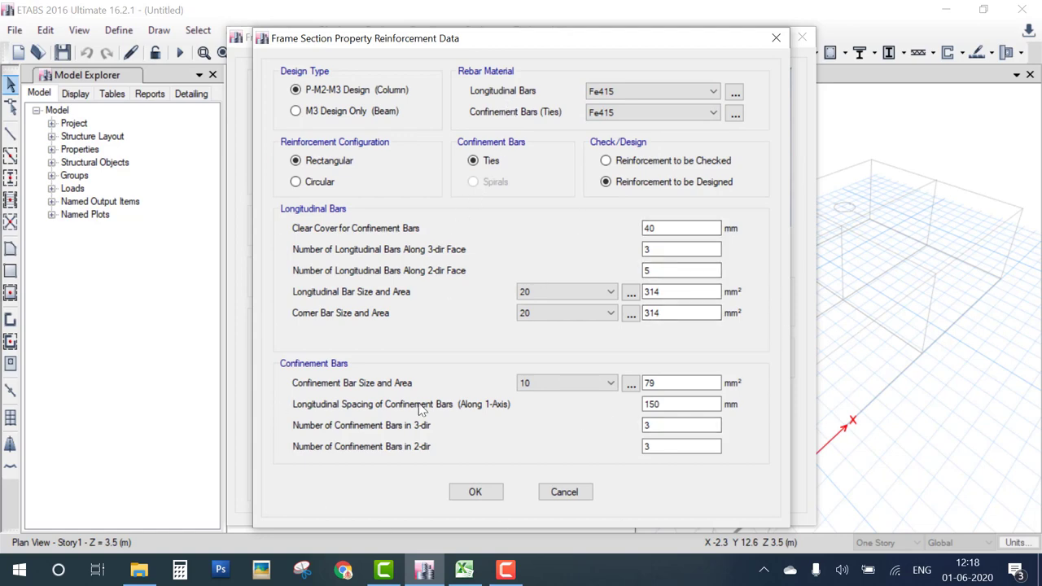
click(472, 493)
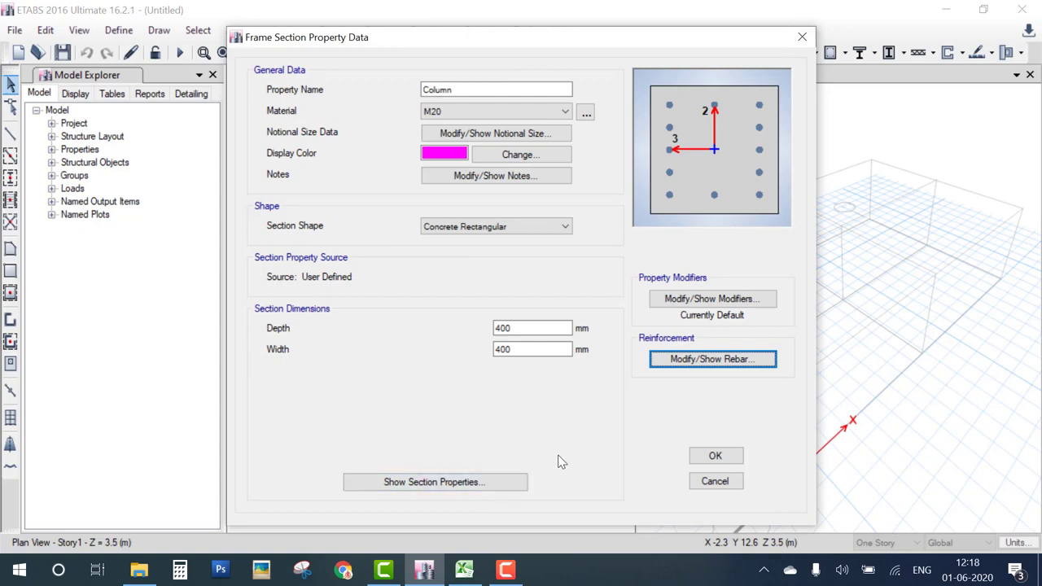
click(716, 457)
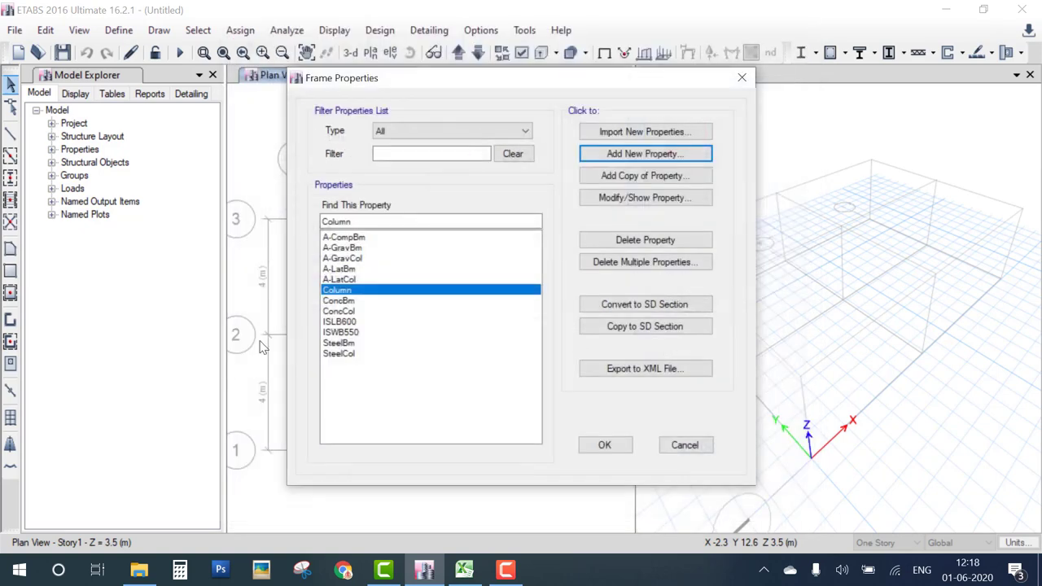
Add a concrete rectangular frame section named Beam with material M20, depth 400 mm and width 300 mm.
click(630, 157)
key(Escape)
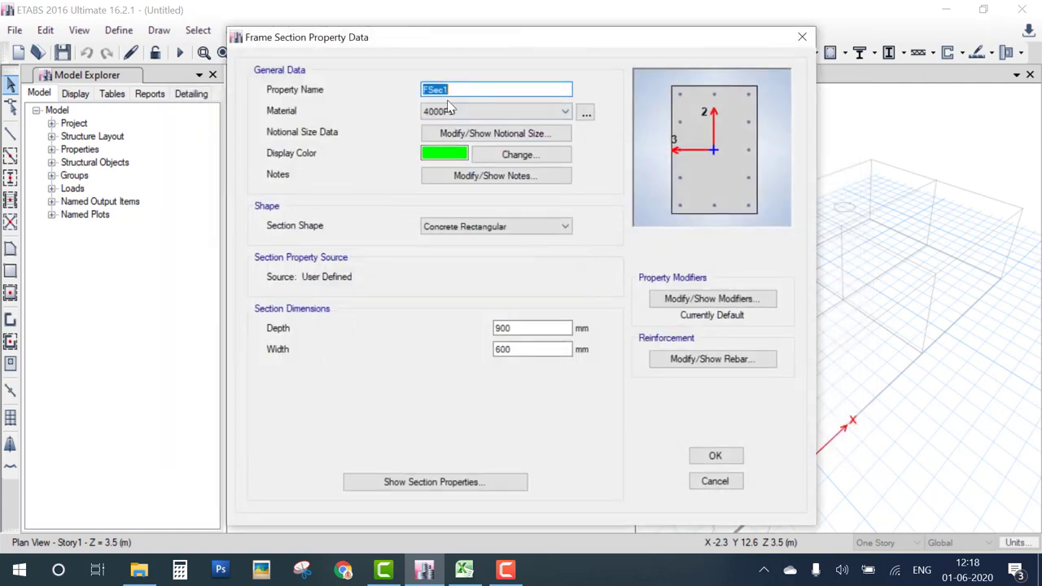
text(V)
click(499, 114)
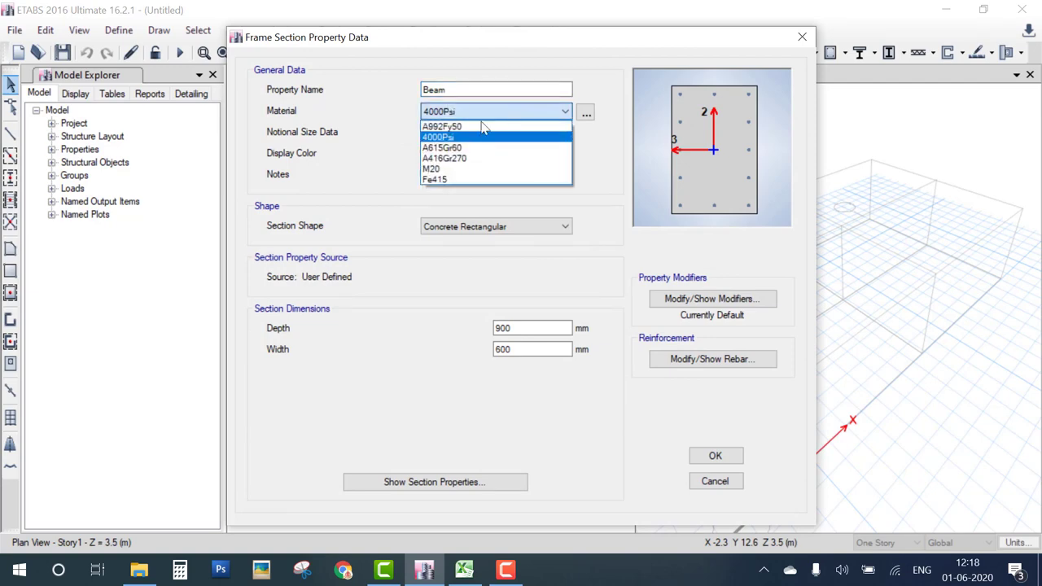
click(456, 172)
drag(533, 329, 493, 339)
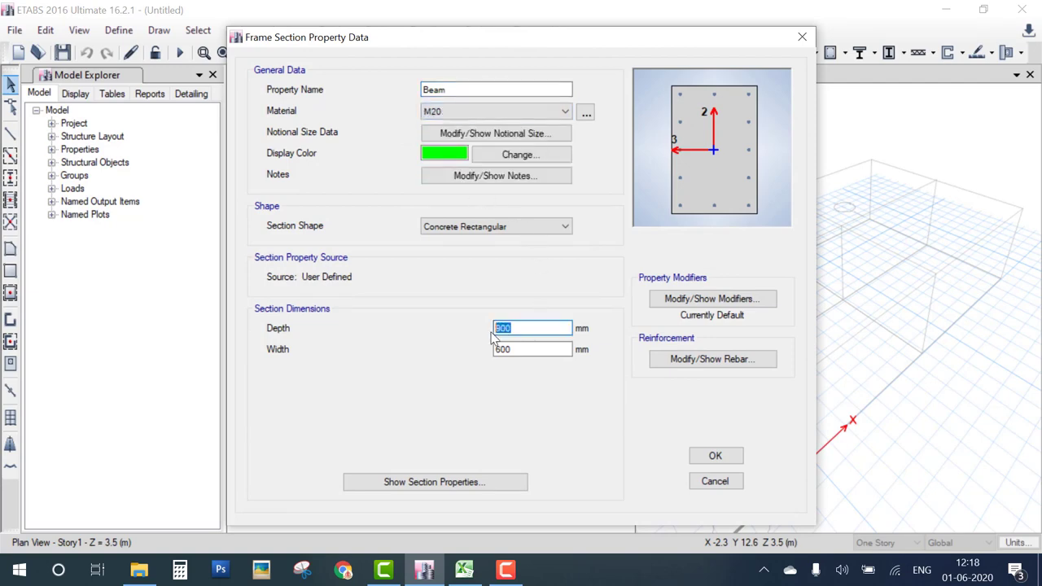
text(4)
key(Tab)
text(30)
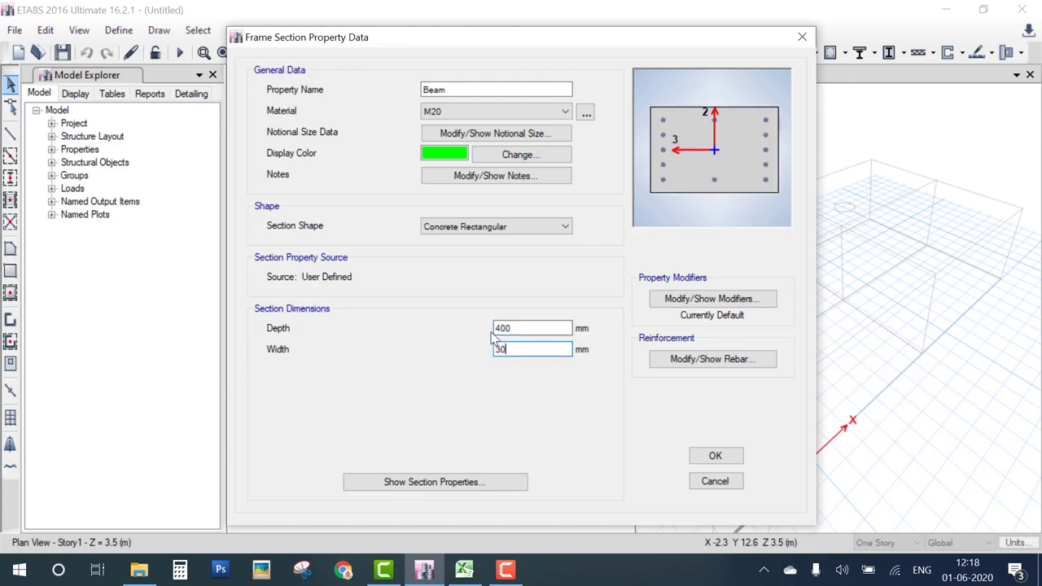
Set the beam's reinforcement design type to M3 Design Only (Beam) with 25 mm cover for top and bottom bars.
click(681, 362)
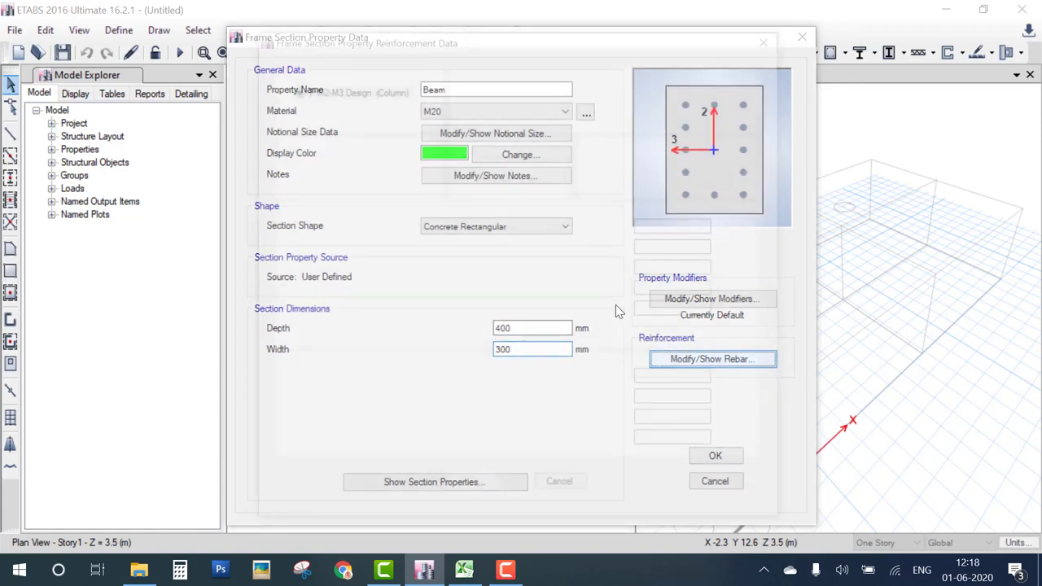
click(385, 114)
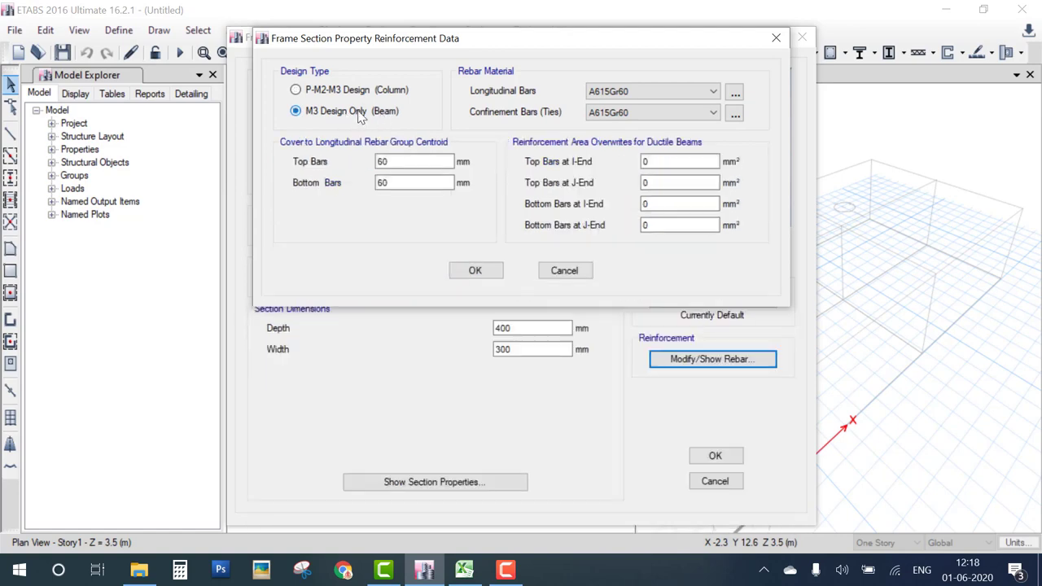
double_click(411, 166)
text(25)
double_click(376, 186)
text(25)
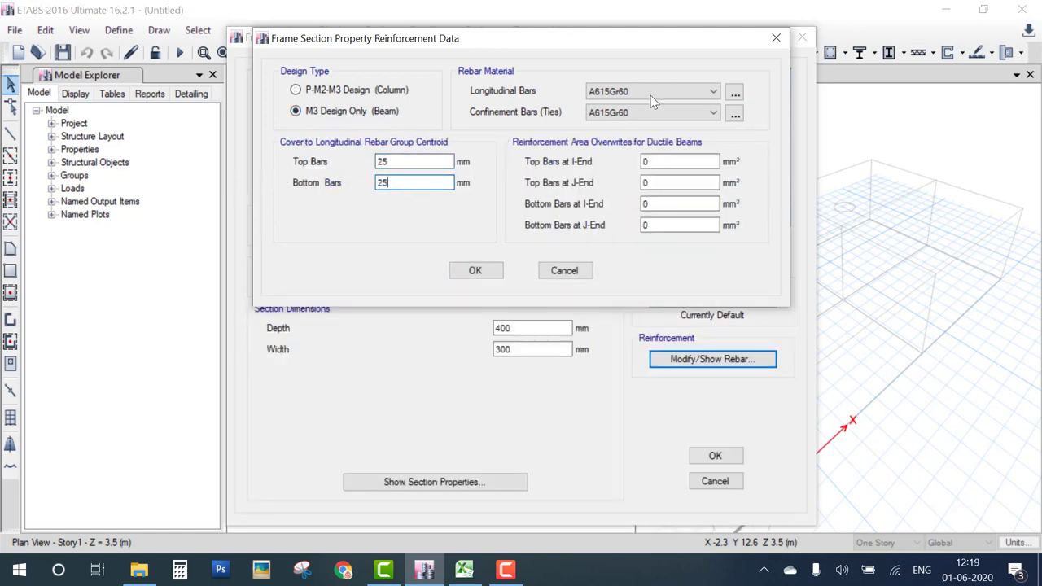
Assign Fe415 to the beam's longitudinal and confinement bars, then save the Beam section and confirm the frame properties.
click(651, 94)
click(643, 116)
click(643, 113)
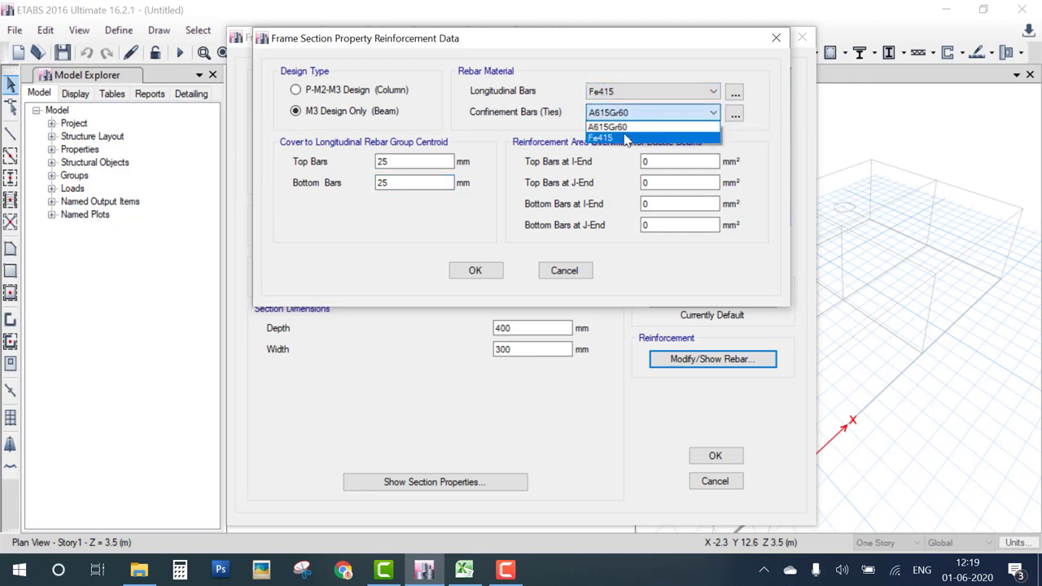
click(626, 139)
click(492, 271)
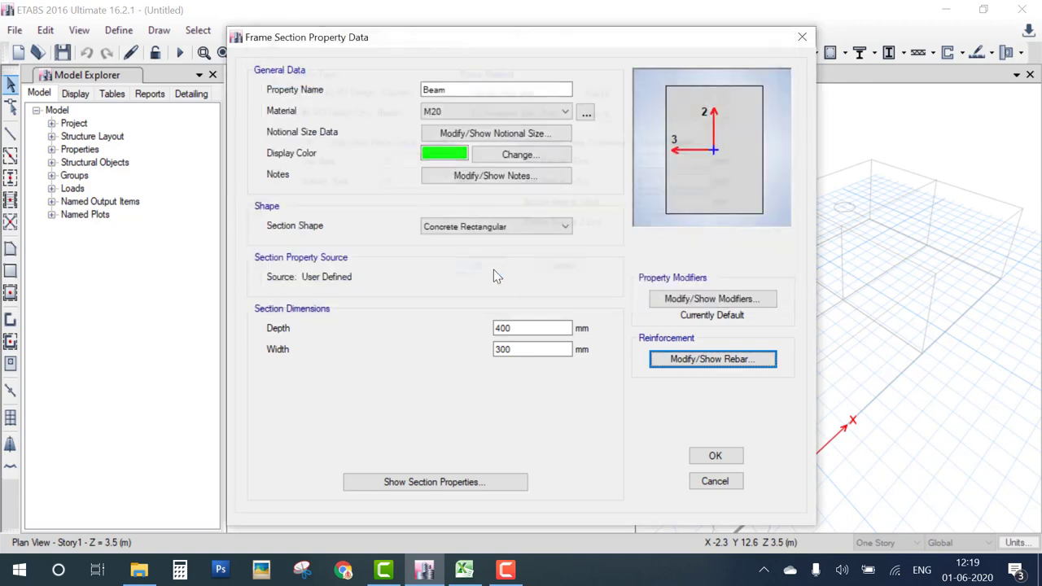
click(719, 455)
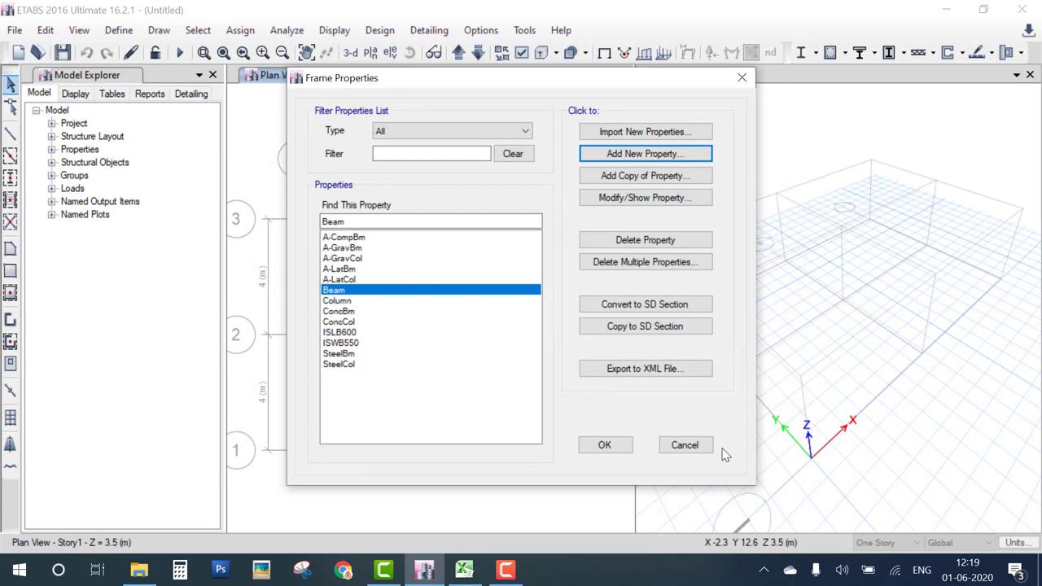
click(587, 451)
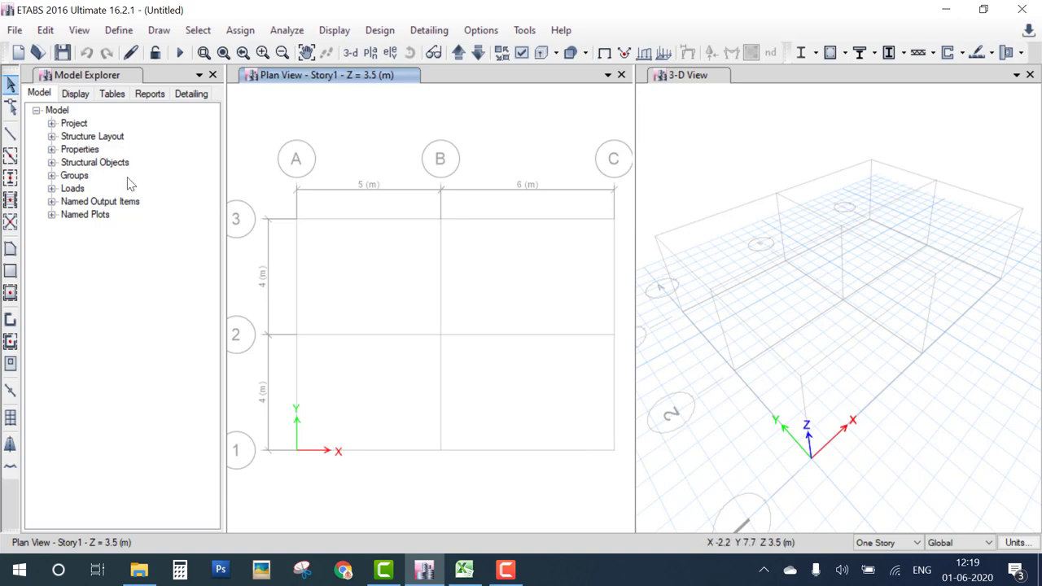
Draw frames with the Beam section along all grid lines of the Story1 plan.
click(10, 157)
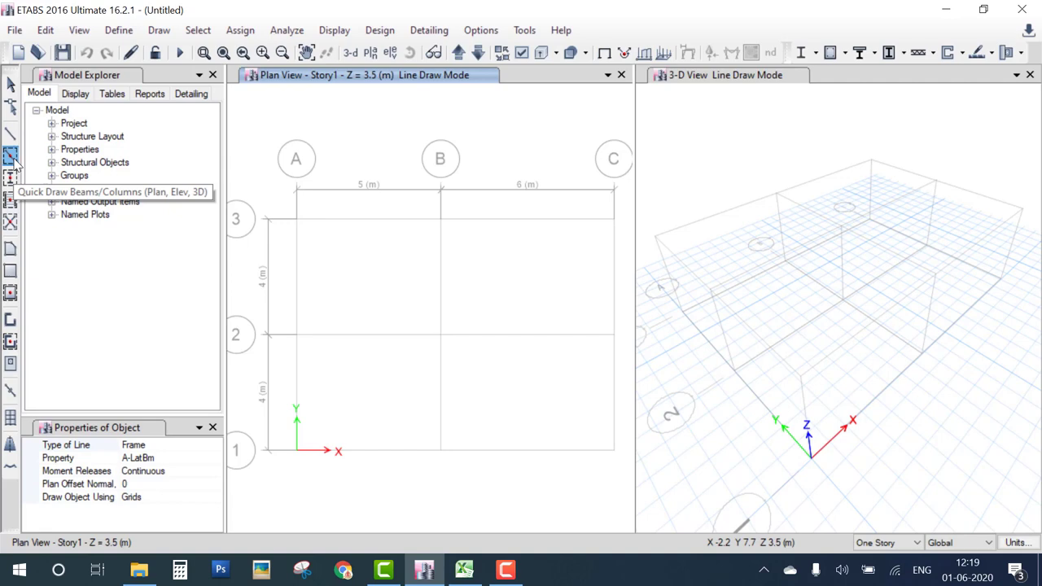
click(179, 458)
click(214, 459)
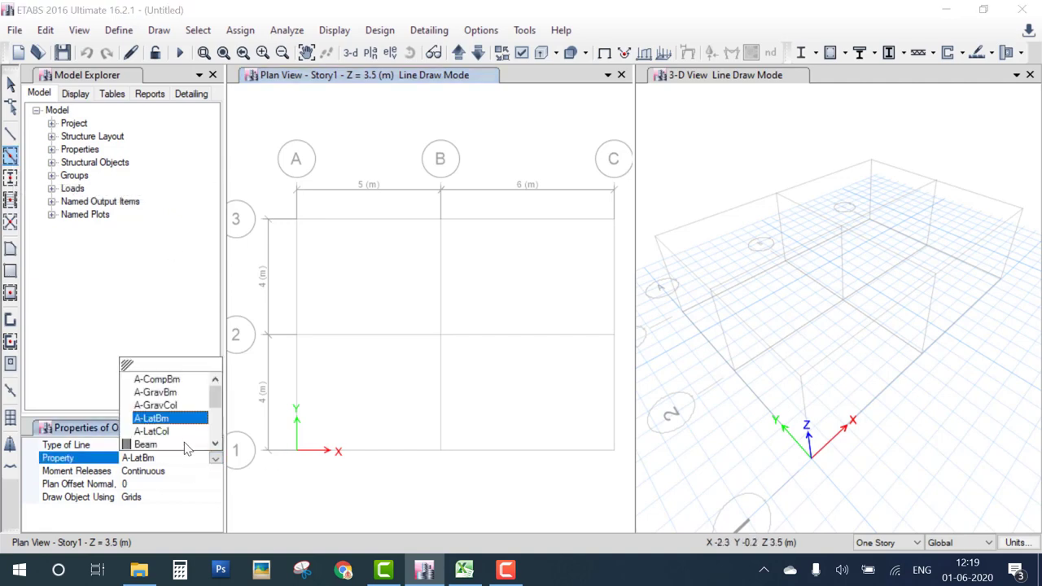
click(187, 447)
mouse_move(275, 177)
mouse_down()
mouse_move(449, 353)
mouse_move(626, 482)
mouse_up()
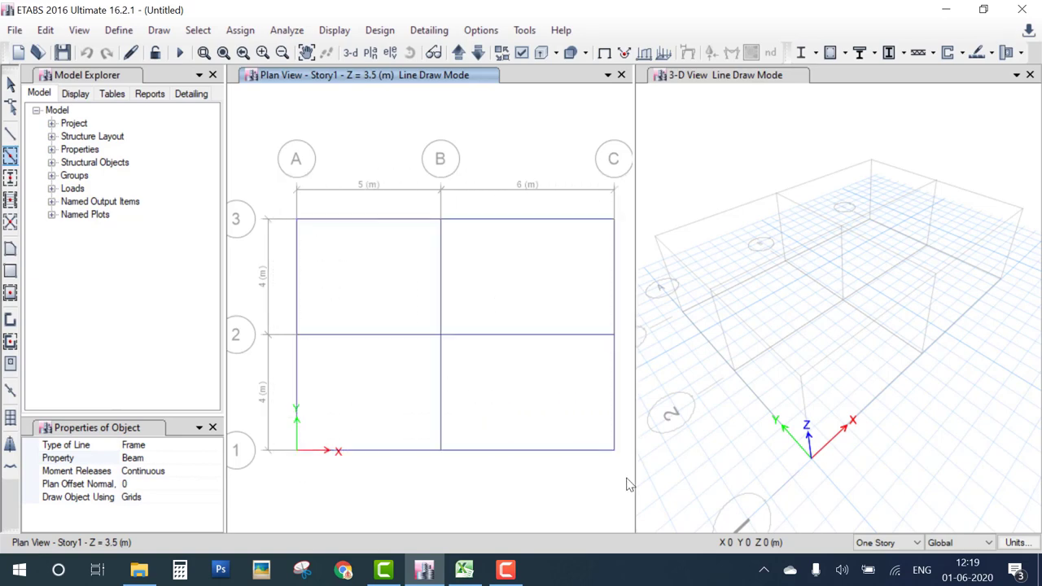
Place columns with the Column section at every grid intersection of the Story1 plan.
click(10, 178)
click(207, 454)
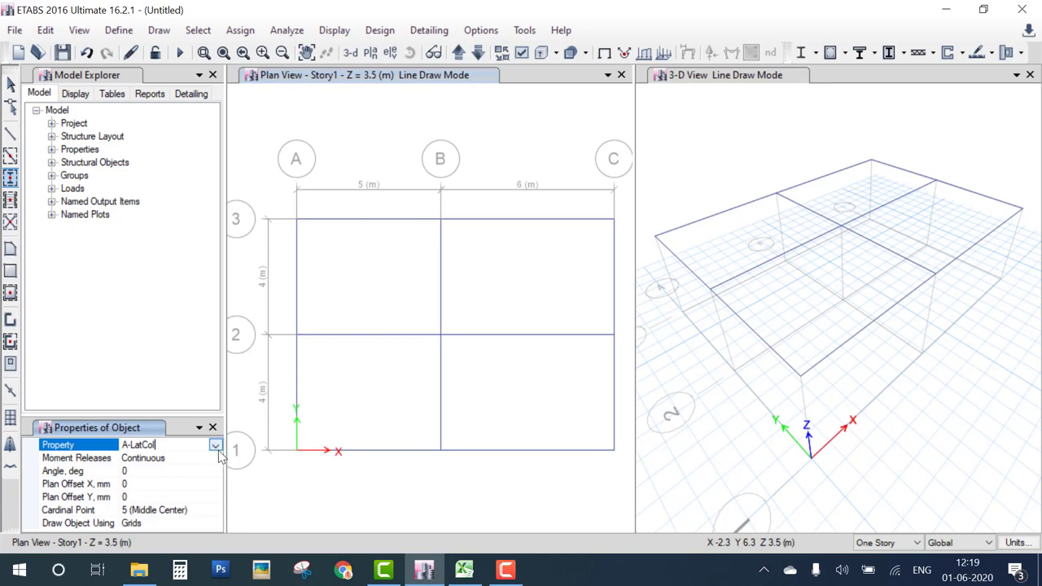
click(215, 445)
click(215, 525)
click(146, 523)
drag(411, 332, 624, 493)
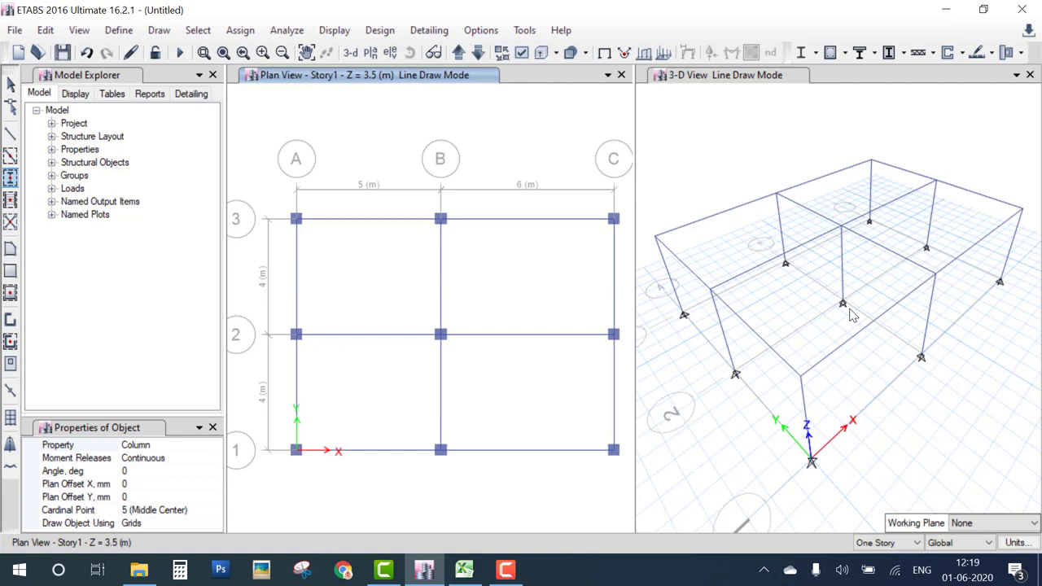
mouse_move(860, 289)
mouse_down()
mouse_move(830, 295)
mouse_move(841, 320)
mouse_move(856, 299)
mouse_up()
key(Escape)
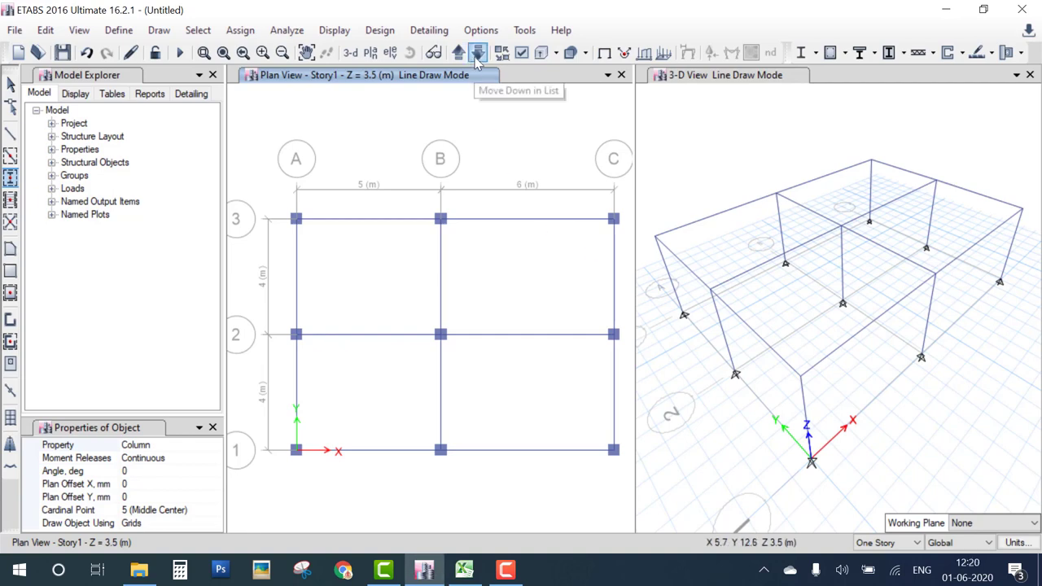
Assign fixed restraints to all joints at the Base level and return the plan view to Story1.
click(476, 56)
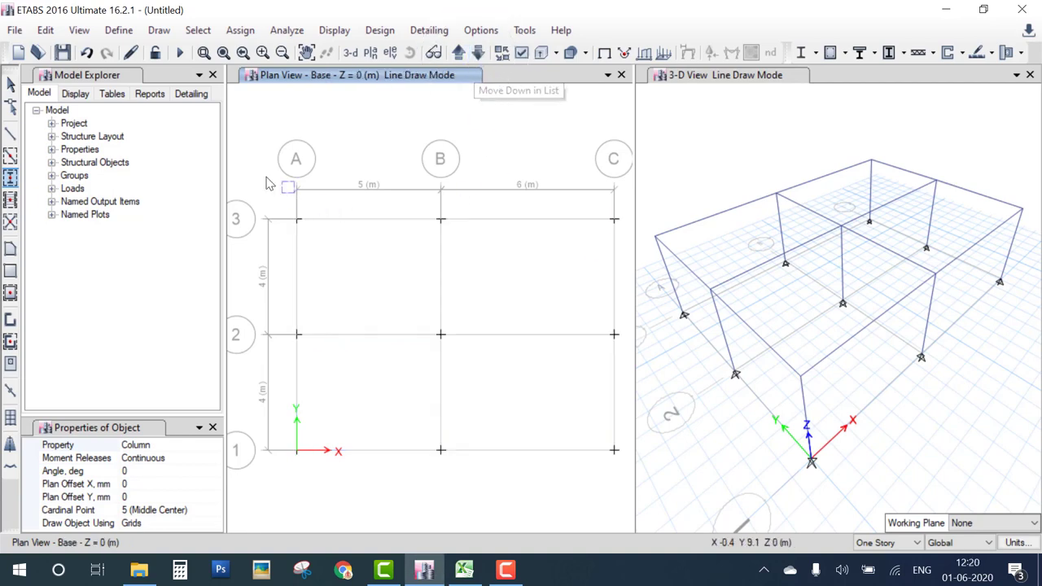
mouse_move(254, 172)
mouse_down()
mouse_move(400, 309)
mouse_move(567, 440)
mouse_move(358, 165)
mouse_up()
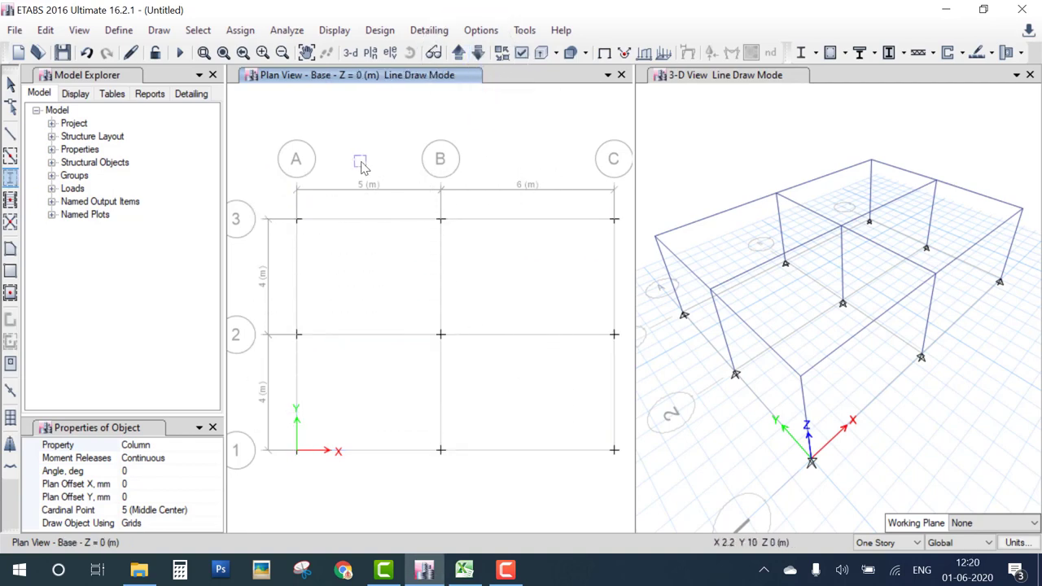
key(Escape)
drag(238, 153, 638, 493)
click(240, 29)
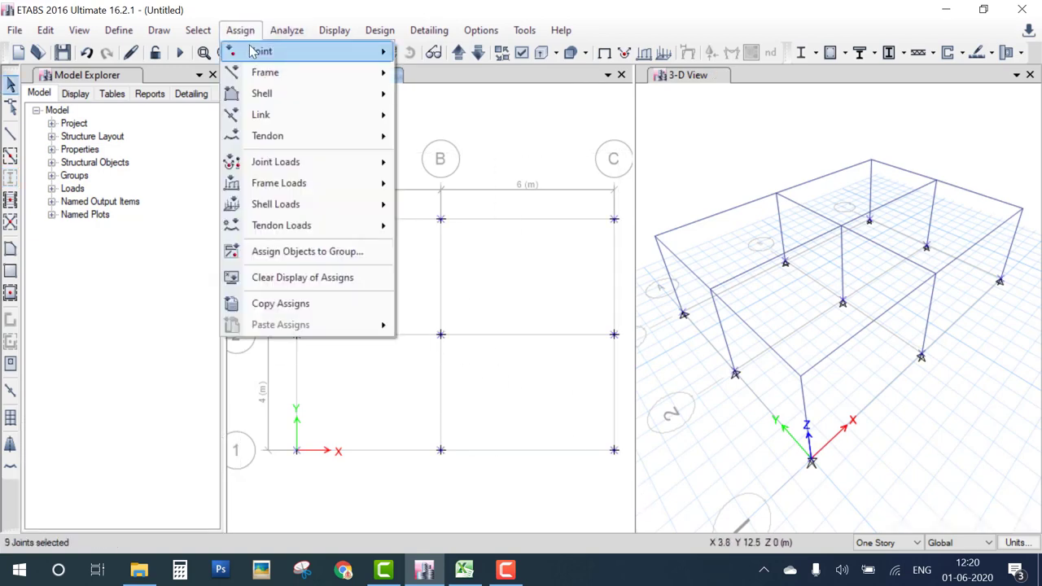
mouse_move(244, 46)
click(428, 51)
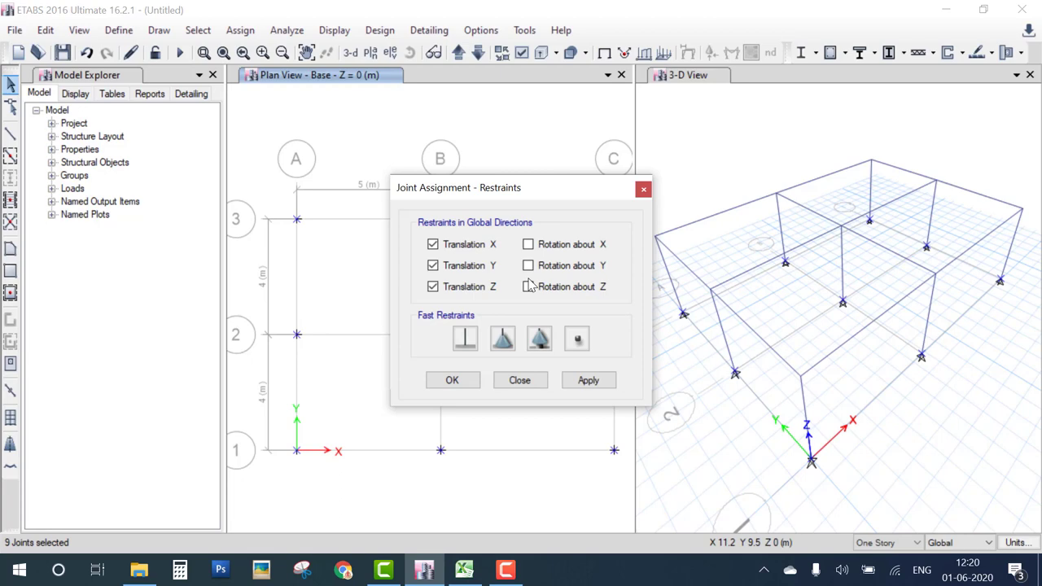
click(465, 338)
click(470, 380)
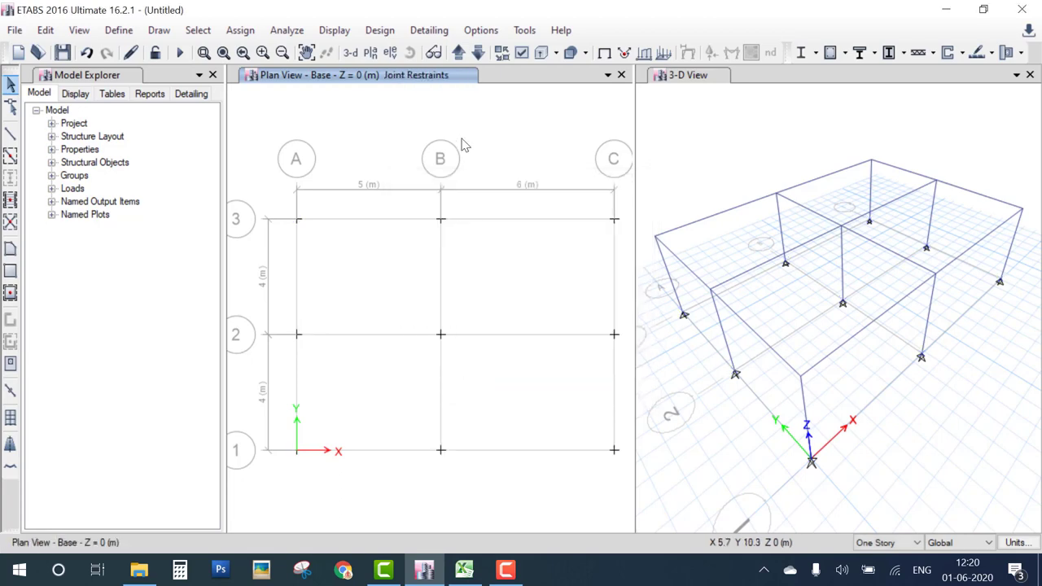
click(458, 53)
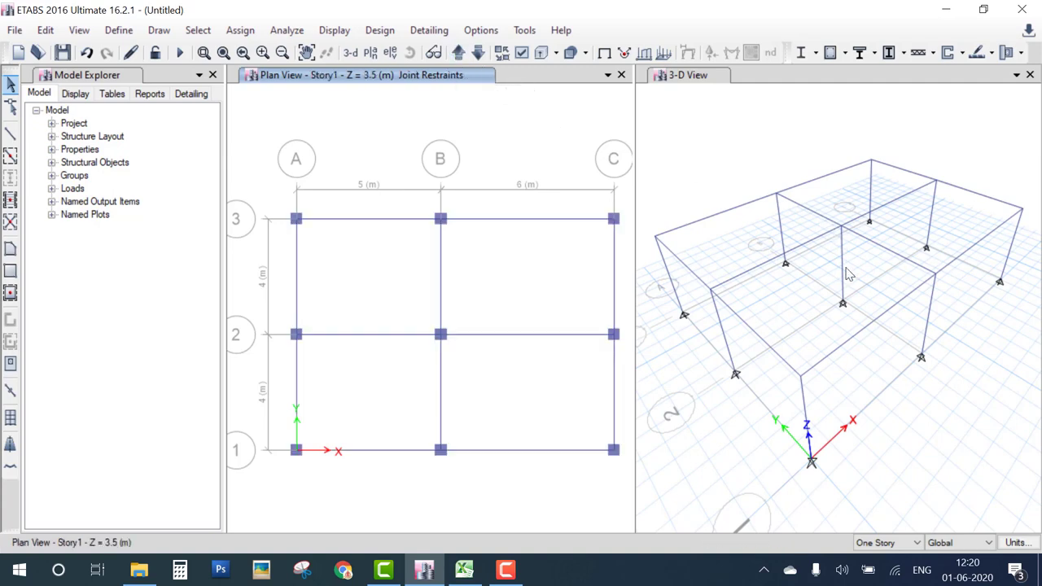
scroll(849, 274, down, 3)
scroll(849, 273, up, 3)
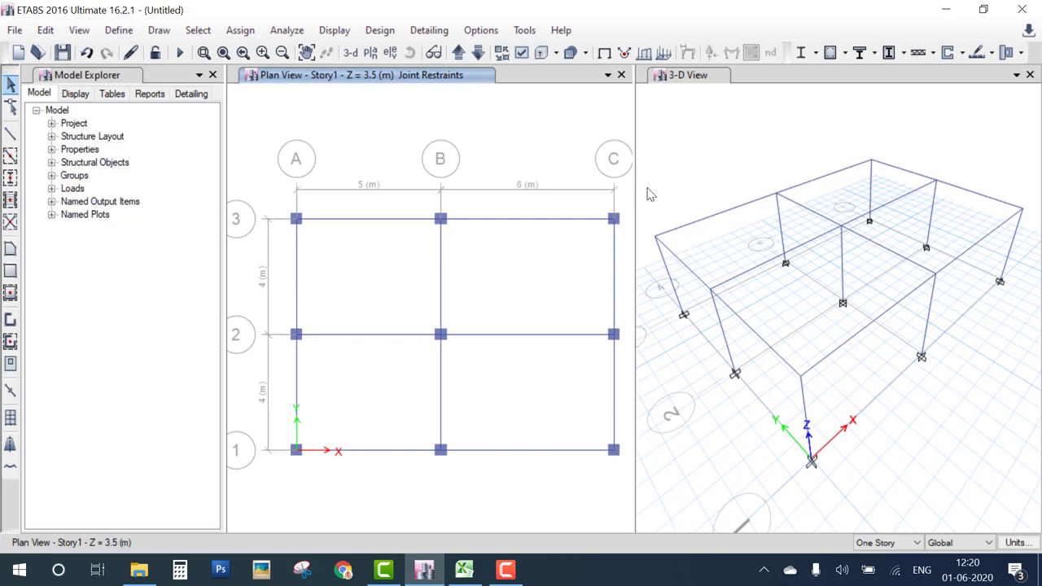
Add a new slab section named Slab120 with material M20.
click(115, 32)
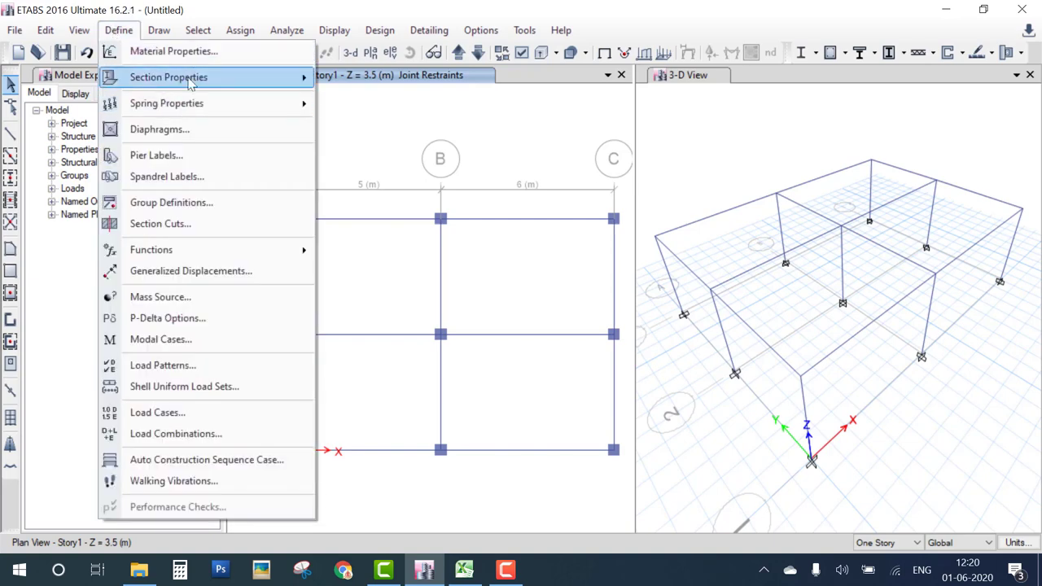
mouse_move(189, 85)
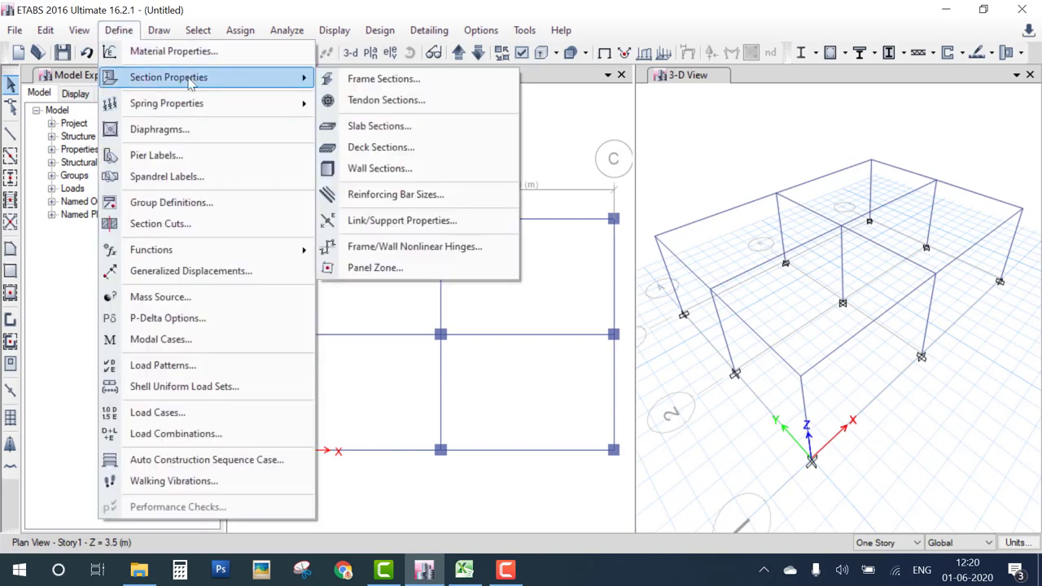
click(397, 127)
click(625, 225)
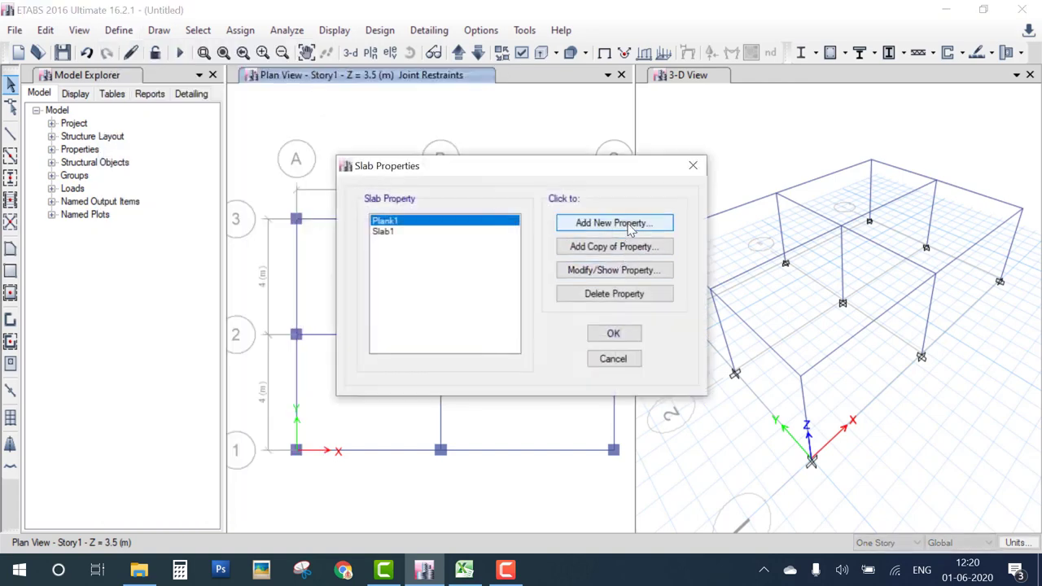
click(563, 108)
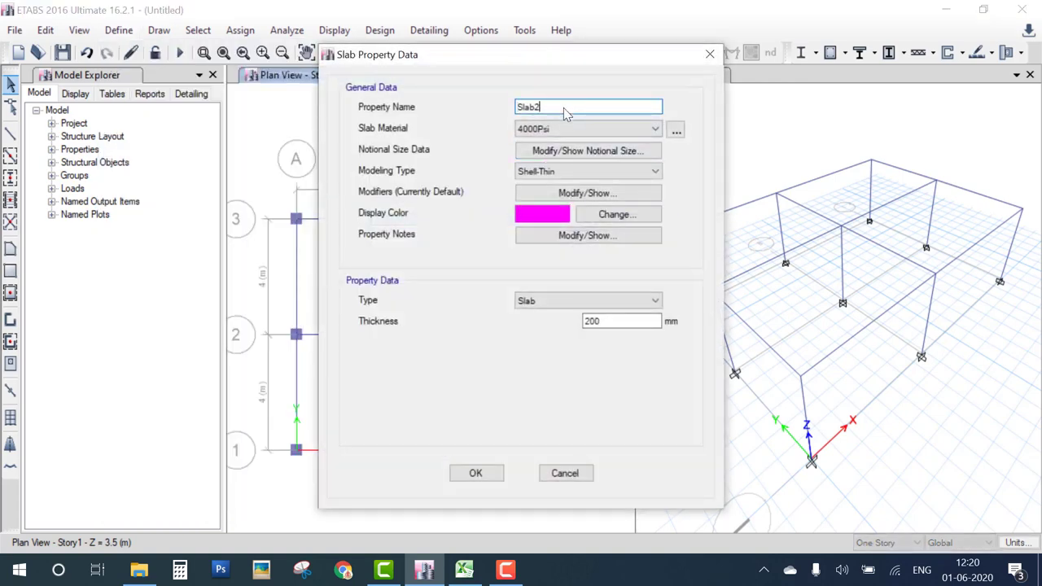
key(BackSpace)
click(558, 128)
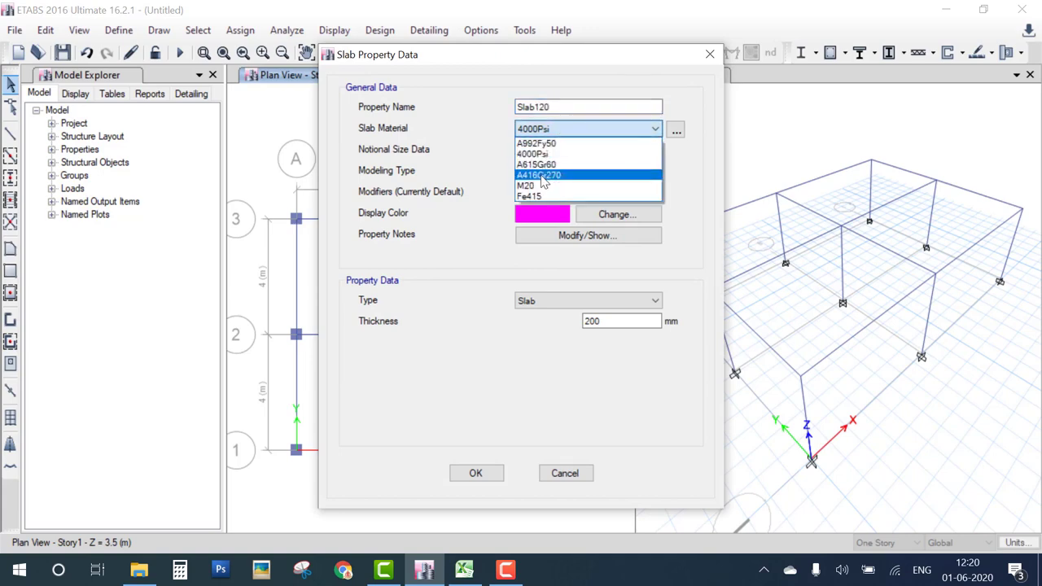
click(543, 185)
Set the slab section's thickness to 120 mm and save the slab properties.
drag(631, 325, 567, 327)
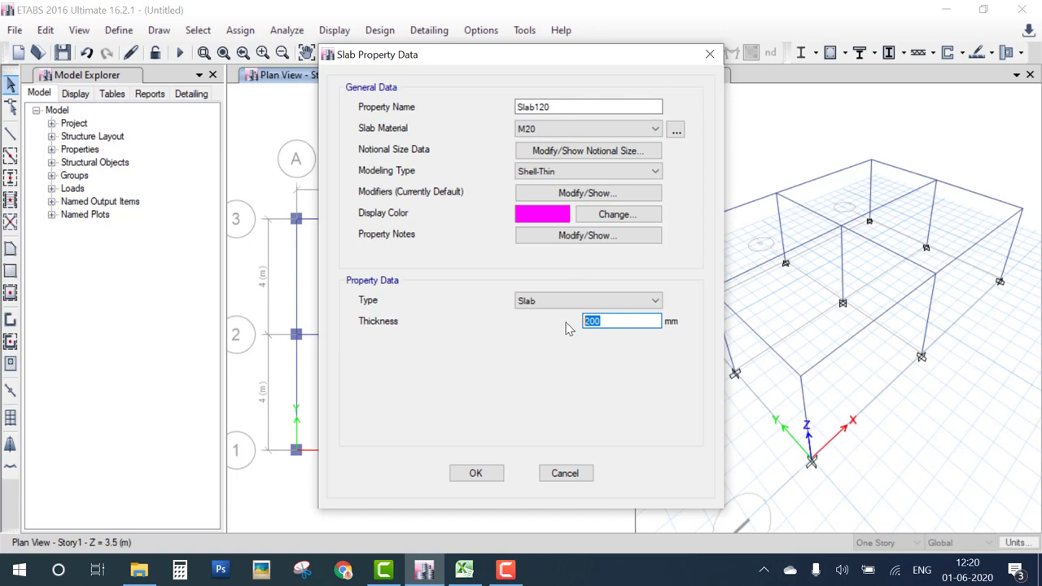
text(120)
click(476, 473)
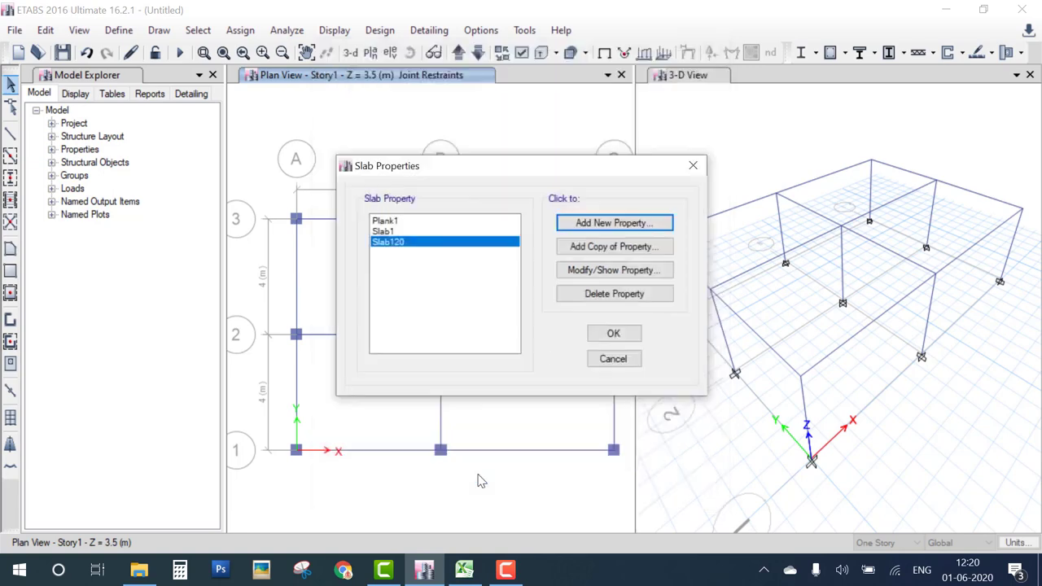
click(612, 335)
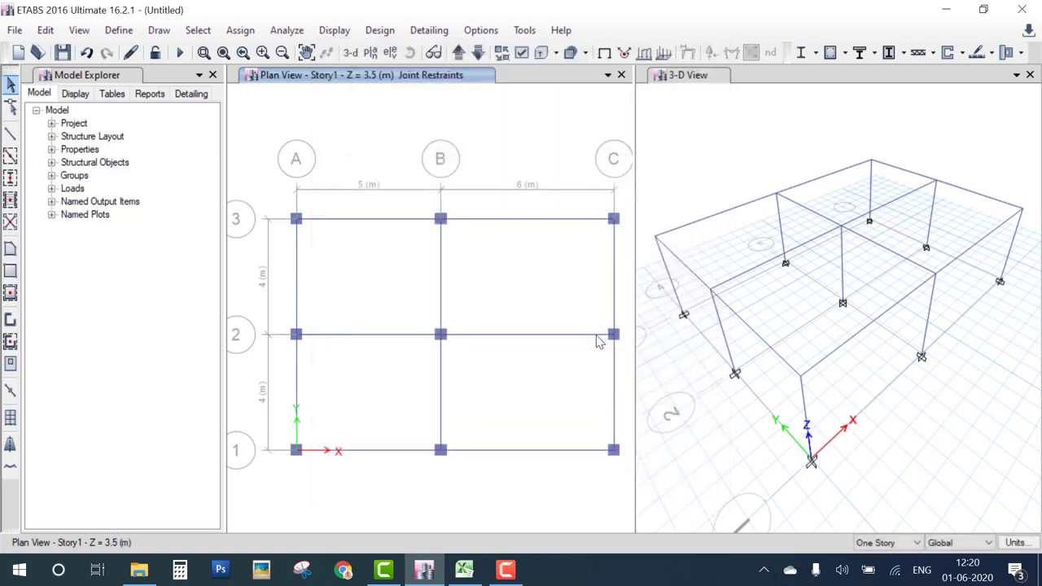
Draw a rectangular Slab120 floor on Story1 from grid point A-3 to grid point C-1.
click(16, 280)
click(18, 274)
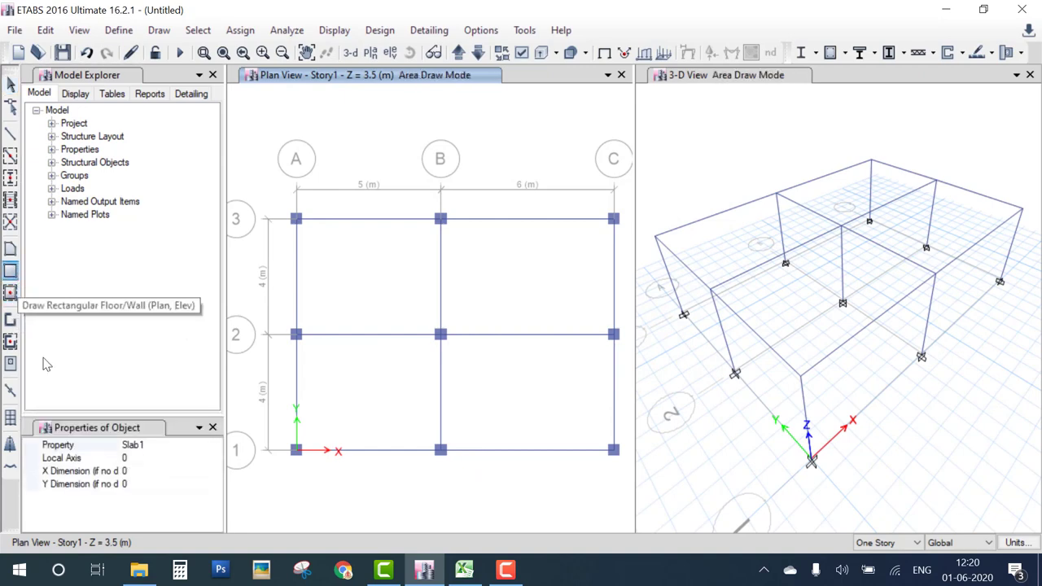
click(159, 446)
click(215, 446)
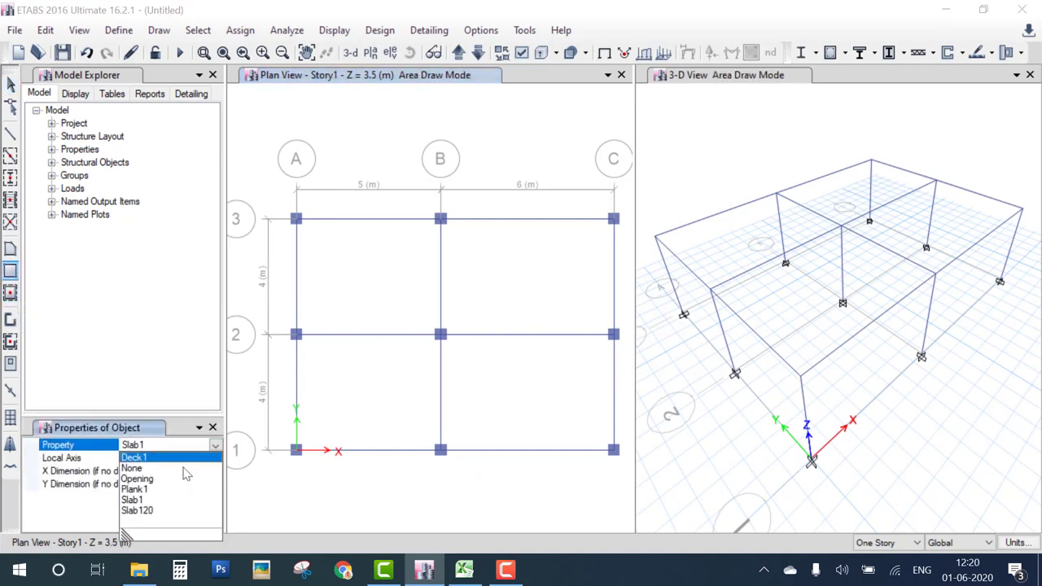
click(161, 513)
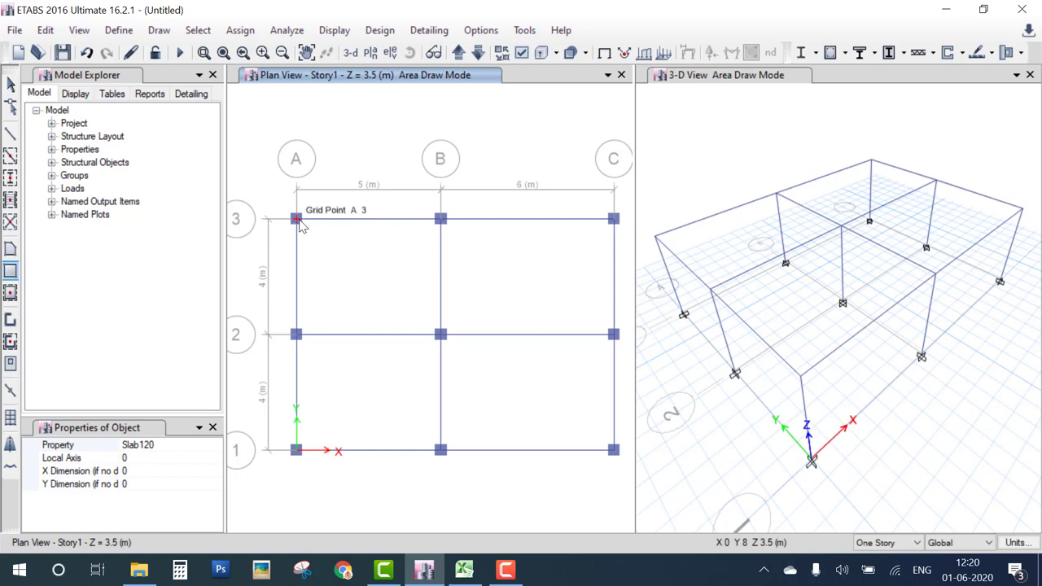
drag(300, 225, 616, 453)
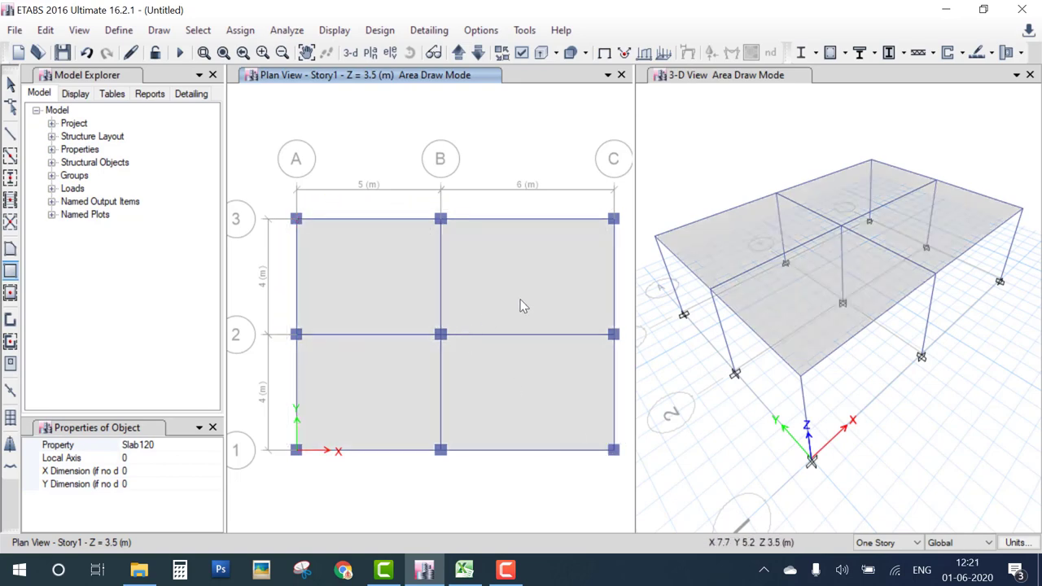
key(Escape)
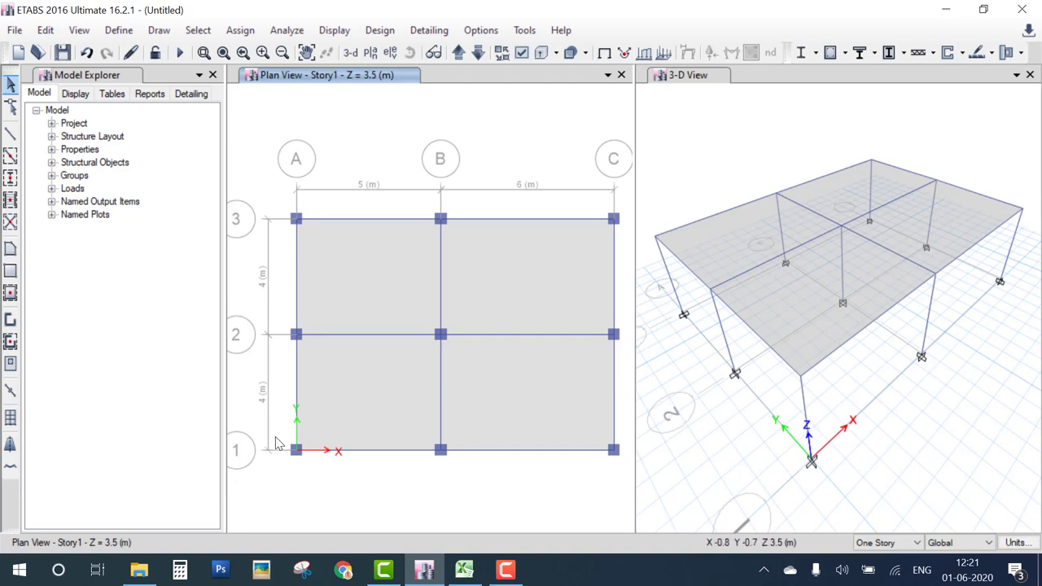
Delete the slab, the column at grid point A-1 and the beam on grid 1 between A and B.
drag(263, 378, 343, 490)
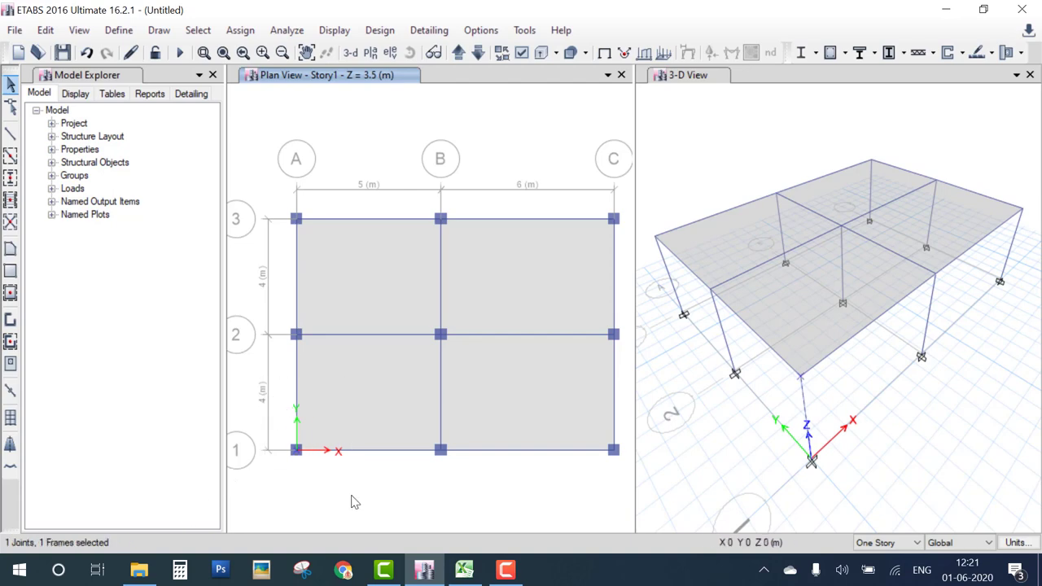
key(Delete)
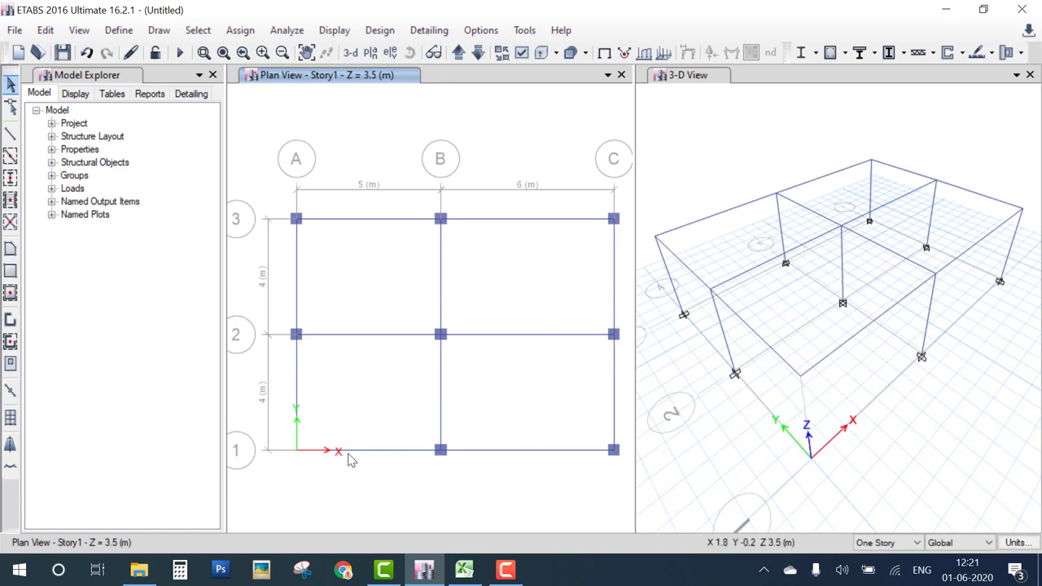
click(355, 454)
key(Delete)
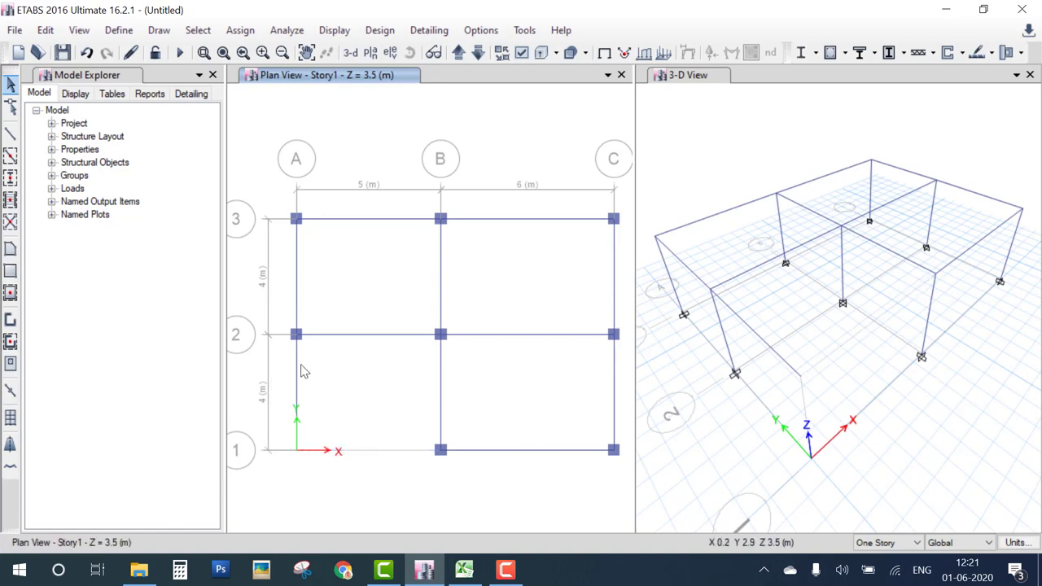
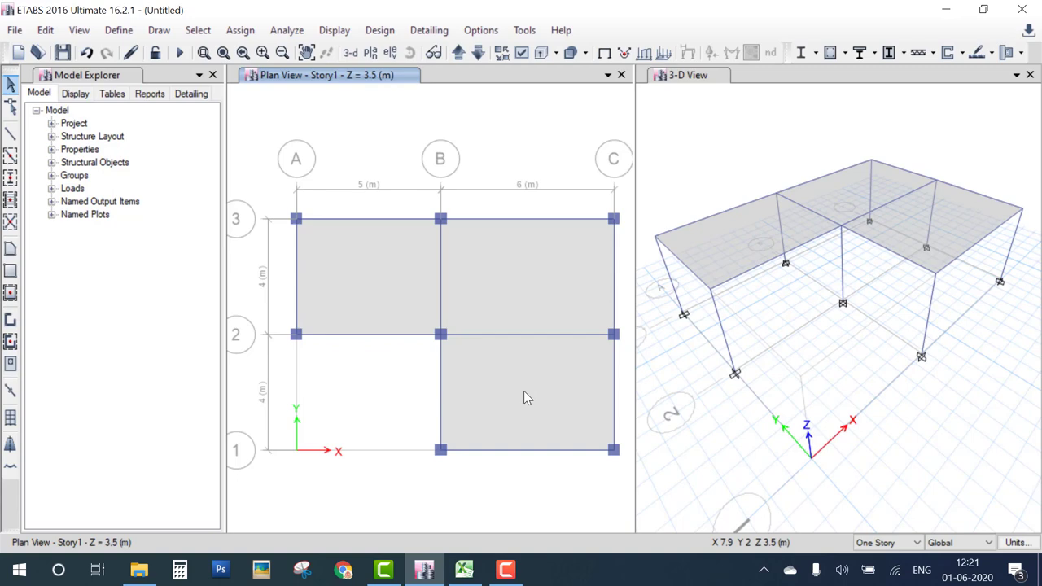
mouse_move(485, 140)
mouse_down()
mouse_move(505, 200)
mouse_move(542, 195)
mouse_move(505, 203)
mouse_up()
mouse_move(608, 127)
mouse_down()
mouse_move(609, 177)
mouse_move(674, 172)
mouse_up()
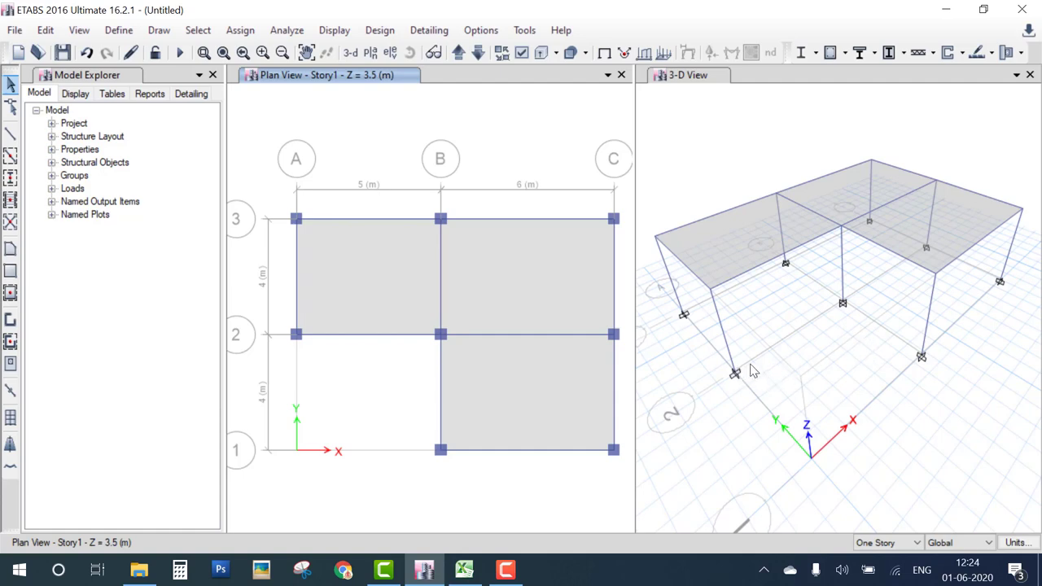
drag(736, 375, 844, 307)
drag(836, 236, 758, 371)
drag(805, 248, 758, 345)
drag(761, 279, 742, 350)
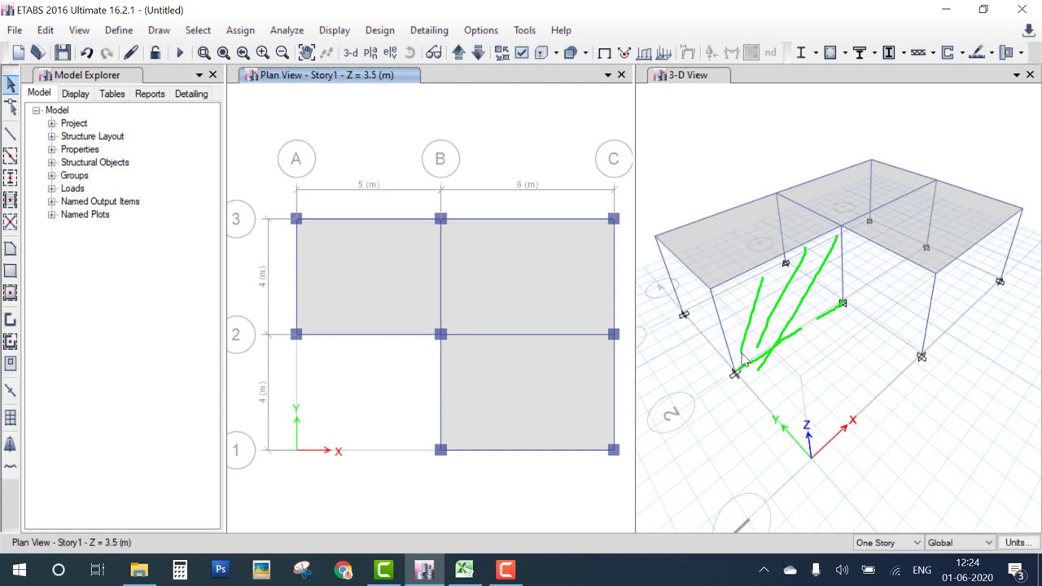
drag(738, 285, 728, 322)
drag(713, 291, 655, 243)
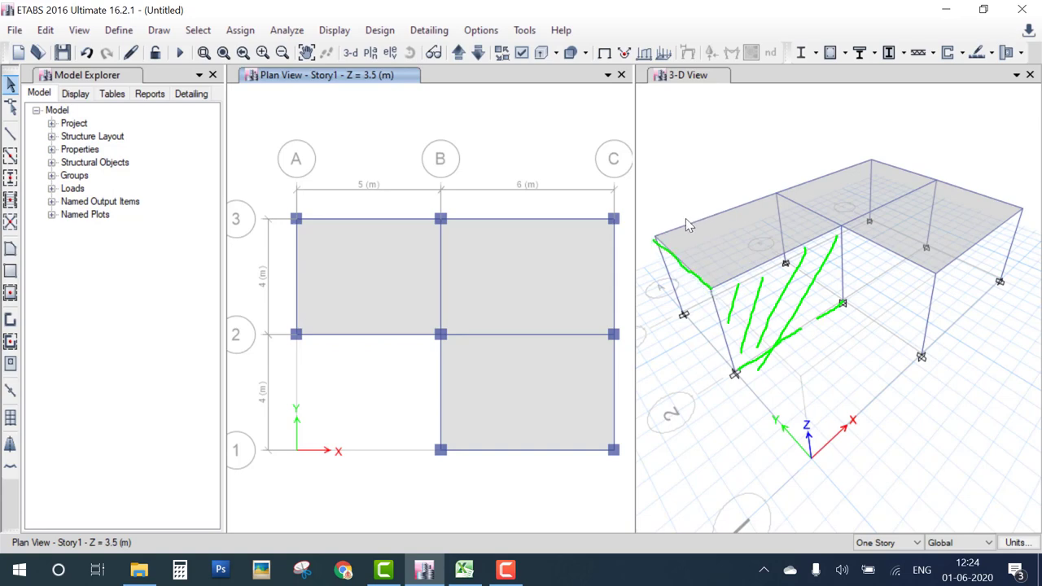
drag(672, 233, 680, 231)
mouse_move(739, 213)
mouse_down()
mouse_move(881, 159)
mouse_move(1012, 197)
mouse_move(1007, 242)
mouse_up()
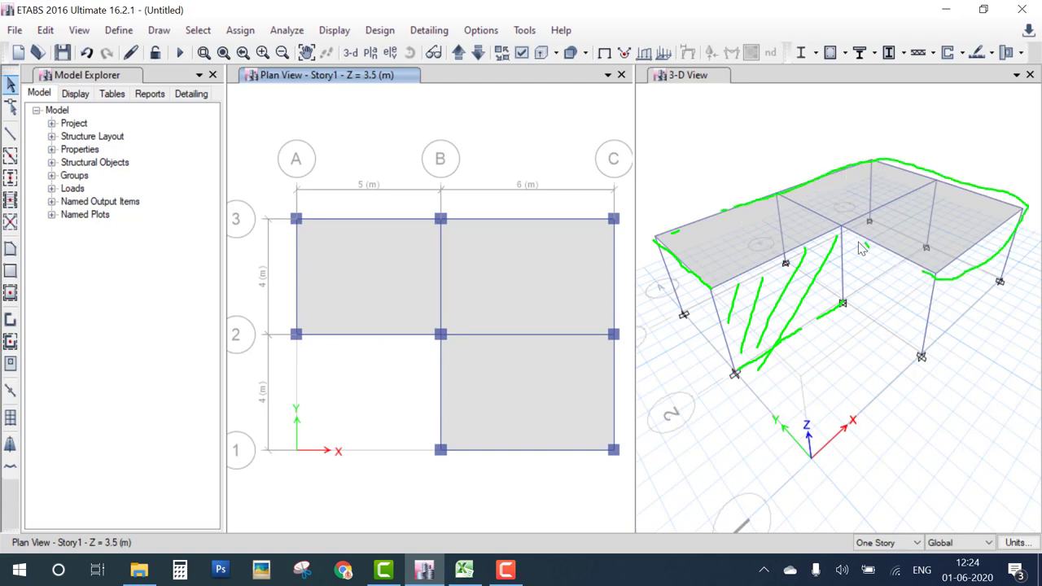
key(Escape)
Assign a uniform distributed gravity load of 2 kN/m, load pattern Dead, to the eight perimeter beams of the L-shaped floor.
click(732, 204)
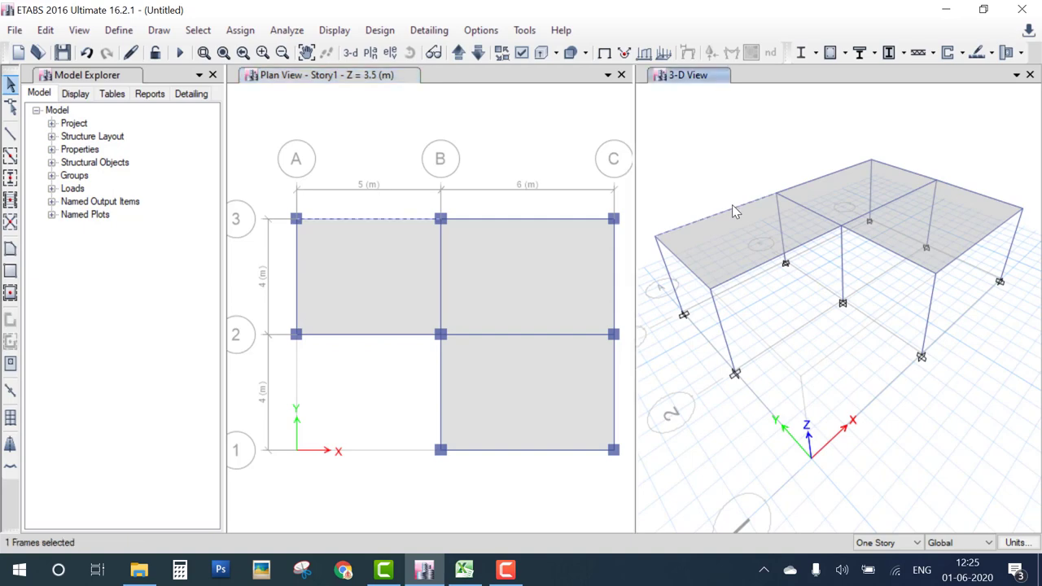
click(906, 174)
click(967, 192)
click(911, 273)
click(812, 250)
click(712, 275)
click(678, 259)
click(236, 31)
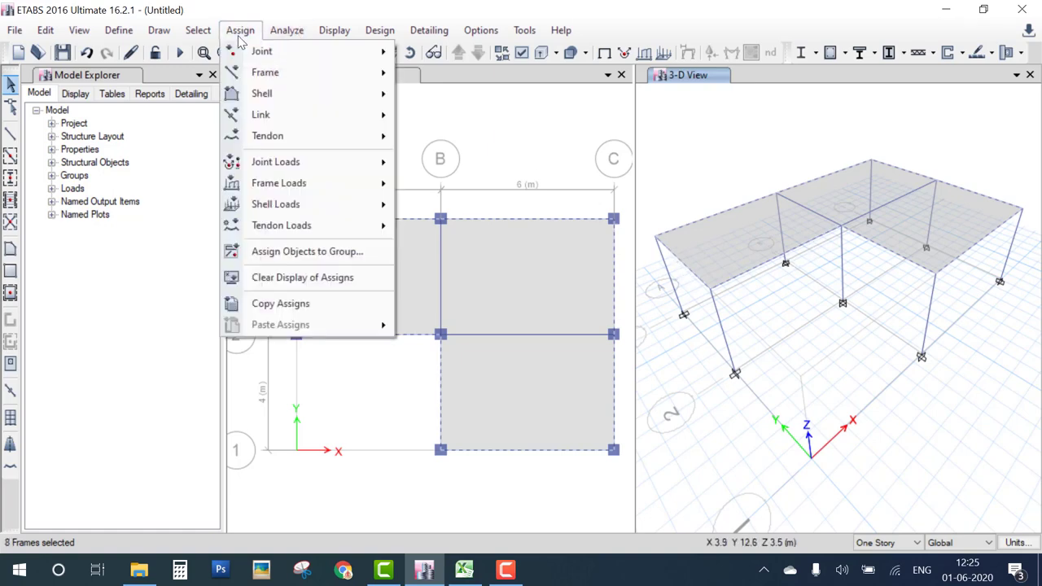
mouse_move(295, 189)
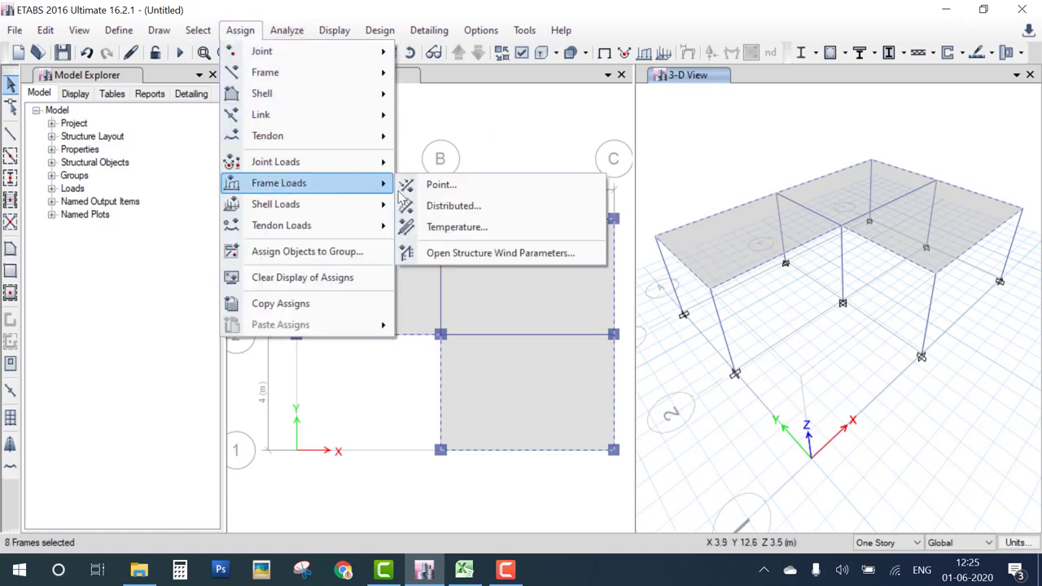
click(449, 206)
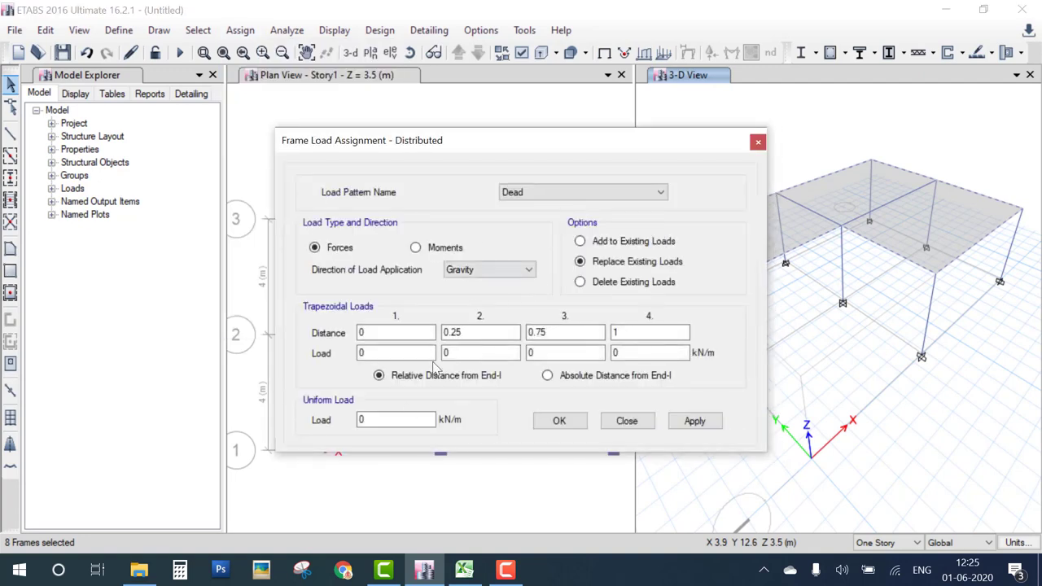
double_click(379, 420)
text(2)
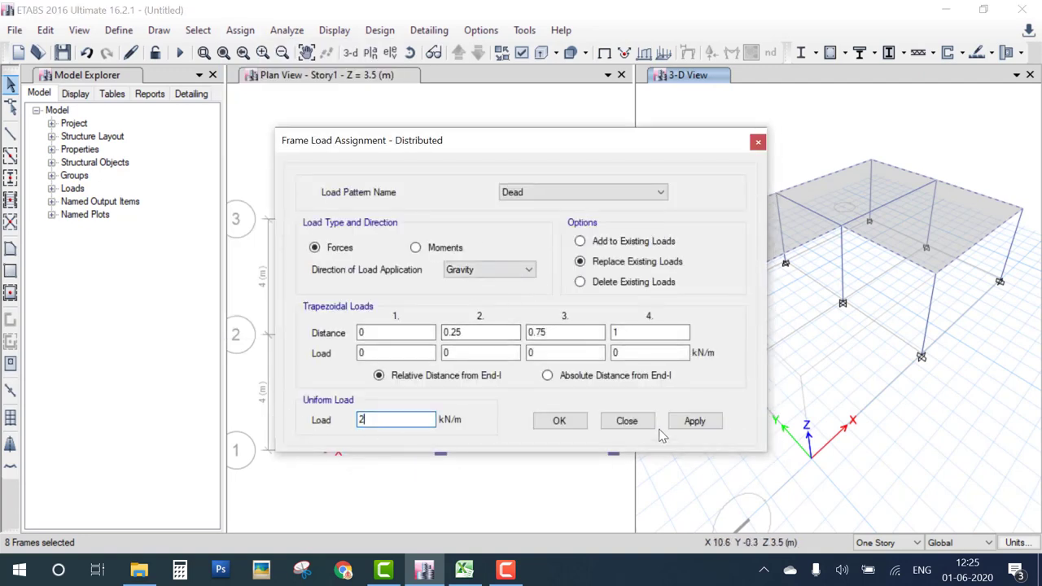
click(558, 420)
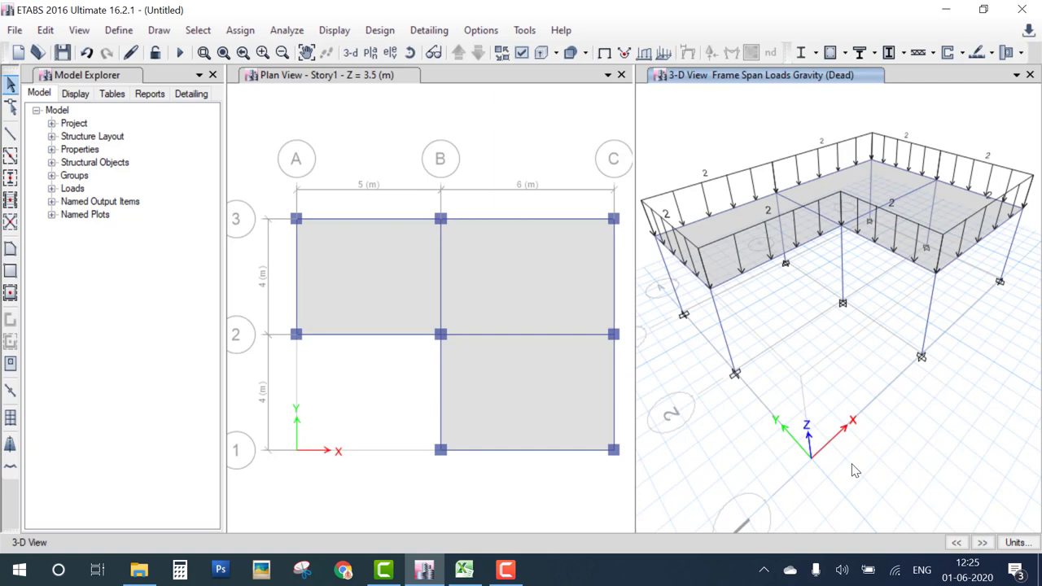
Assign a uniform gravity shell load of 0.75 kN/m² under the Live load pattern to all three Story1 slab panels.
click(481, 274)
click(345, 262)
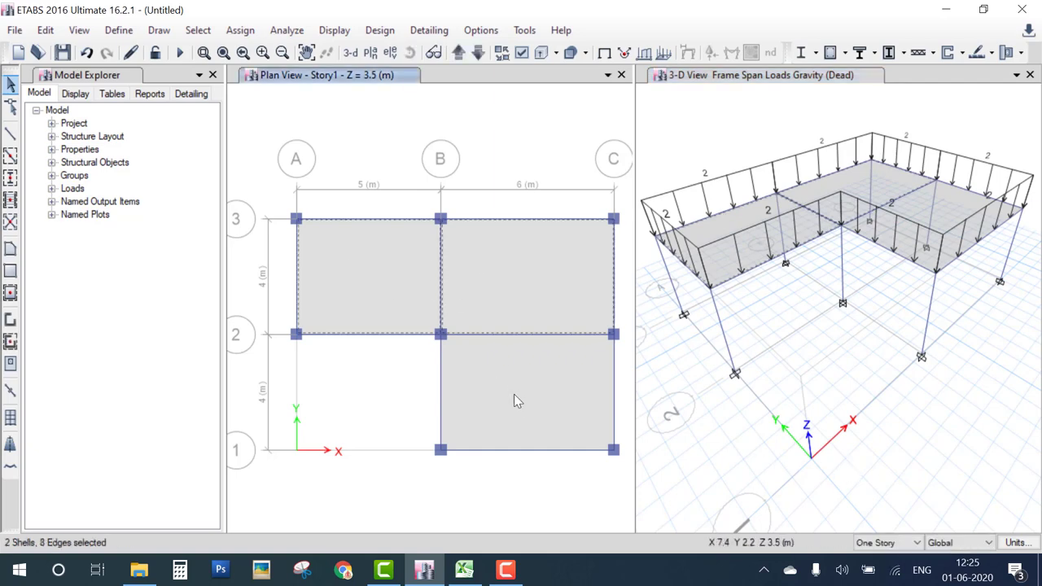
click(496, 381)
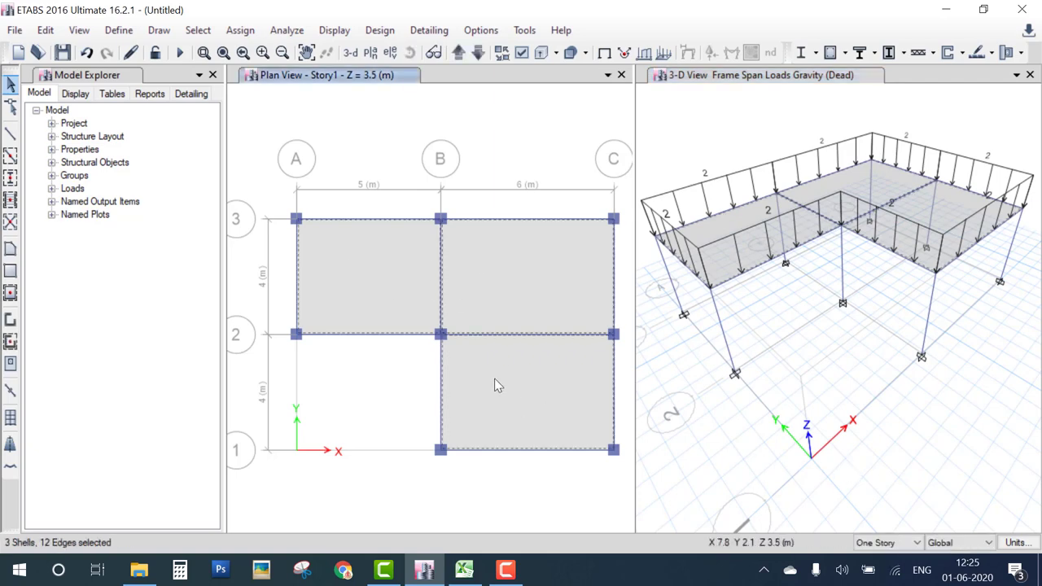
click(244, 31)
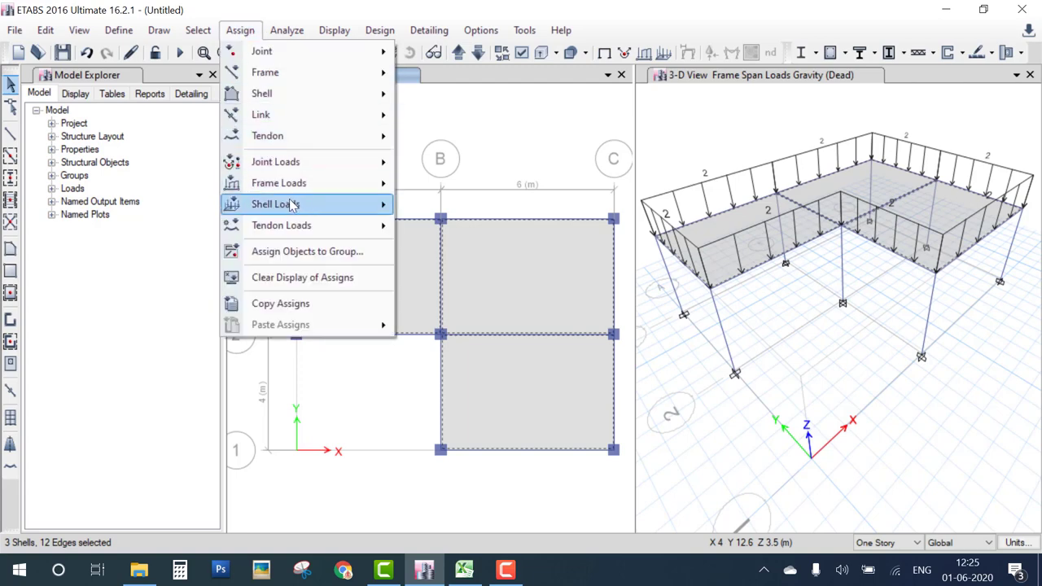
mouse_move(292, 204)
click(460, 225)
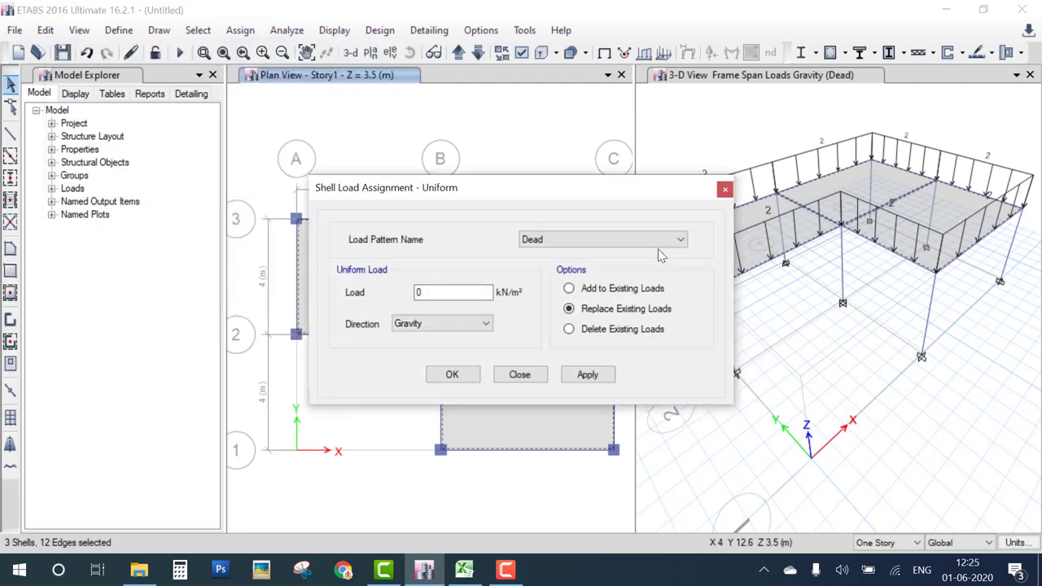
click(418, 293)
double_click(417, 293)
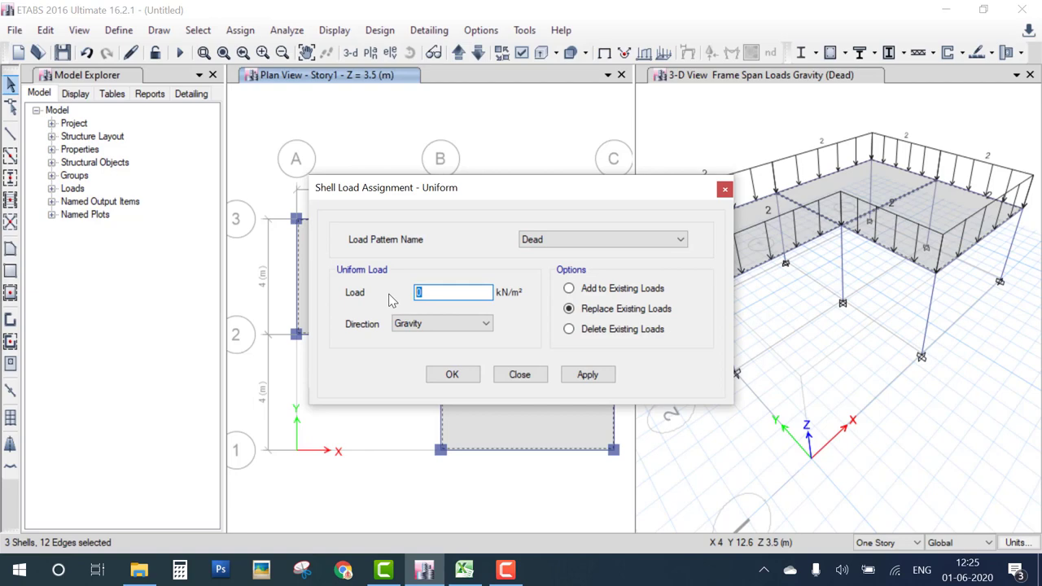
text(0.75)
click(681, 239)
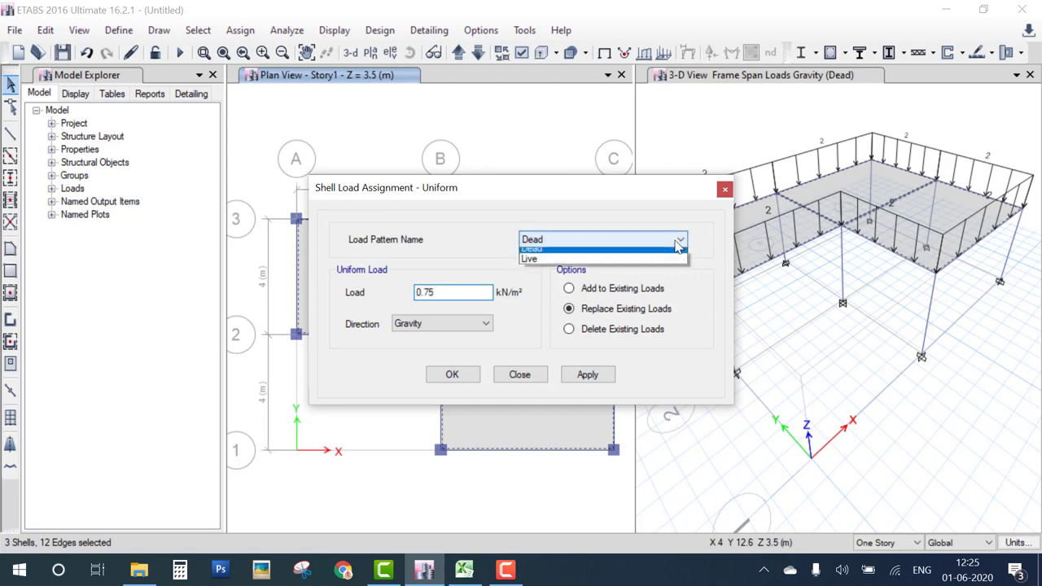
click(594, 265)
click(454, 375)
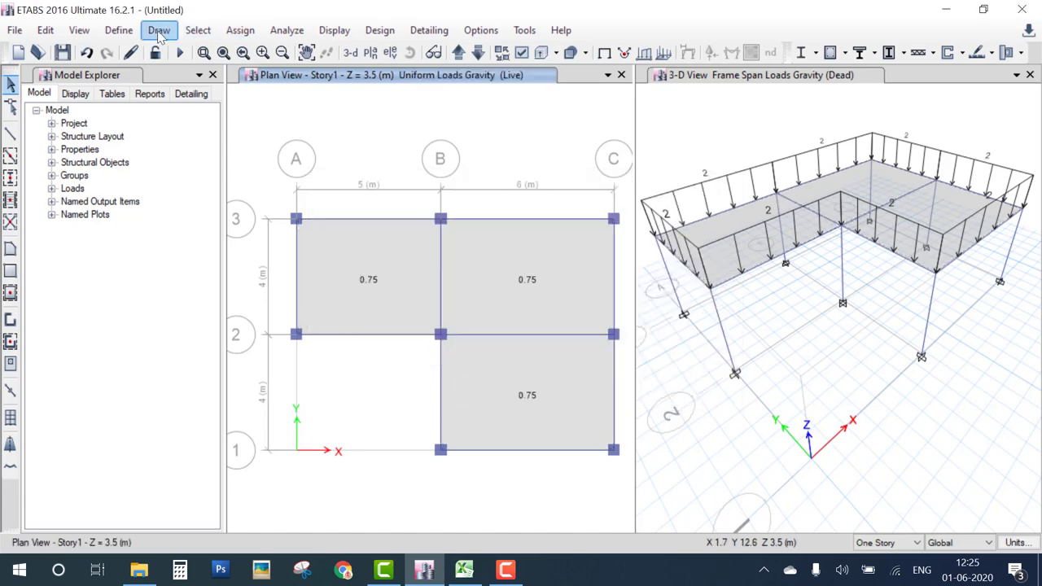
Add a new load combination named 1-.5(Dl+LL) that contains the Dead and Live load cases.
click(118, 30)
click(183, 434)
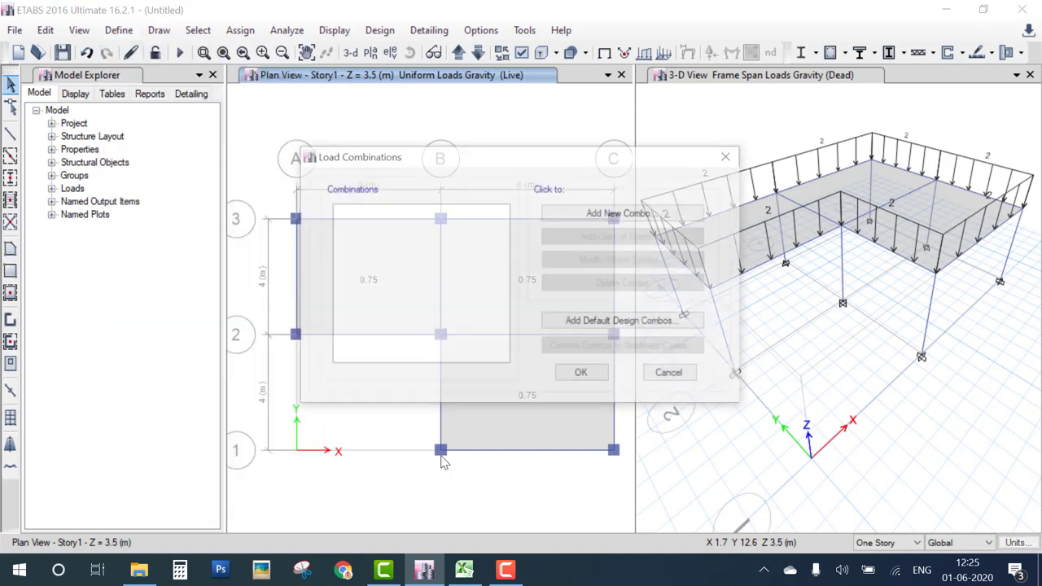
click(624, 214)
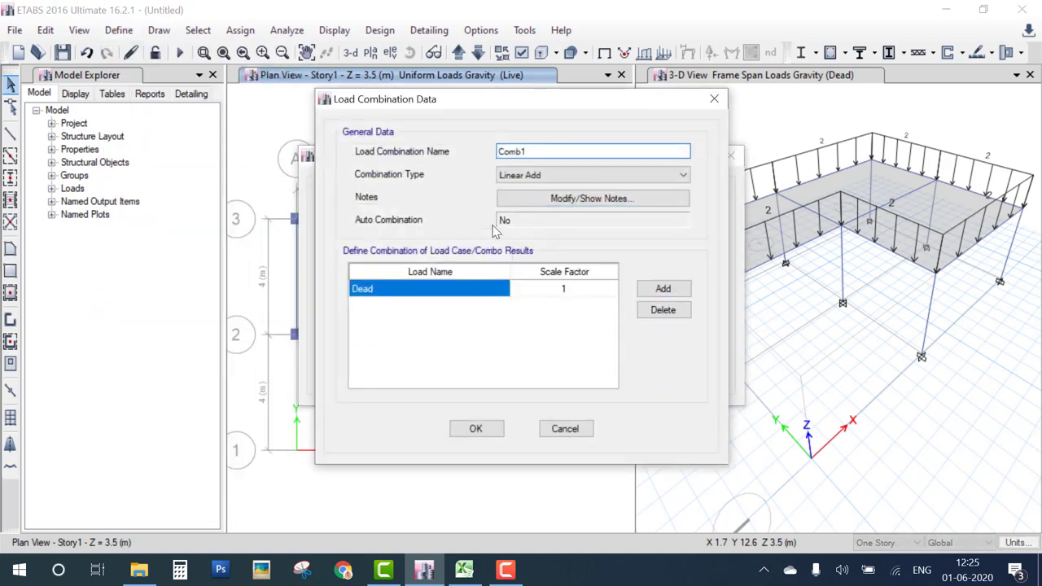
text(1-.5(Dl+LL))
click(641, 290)
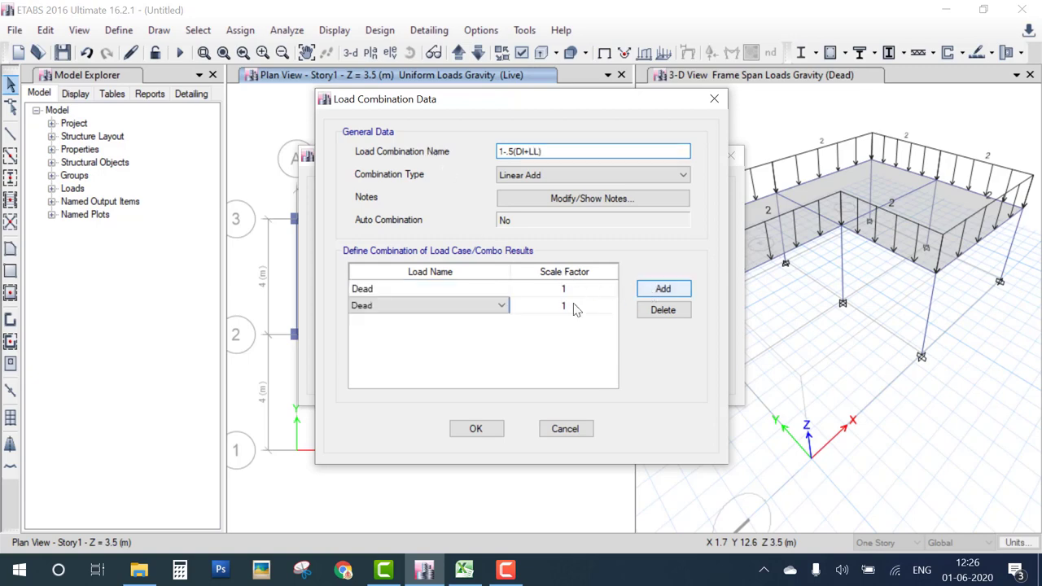
click(483, 308)
click(454, 330)
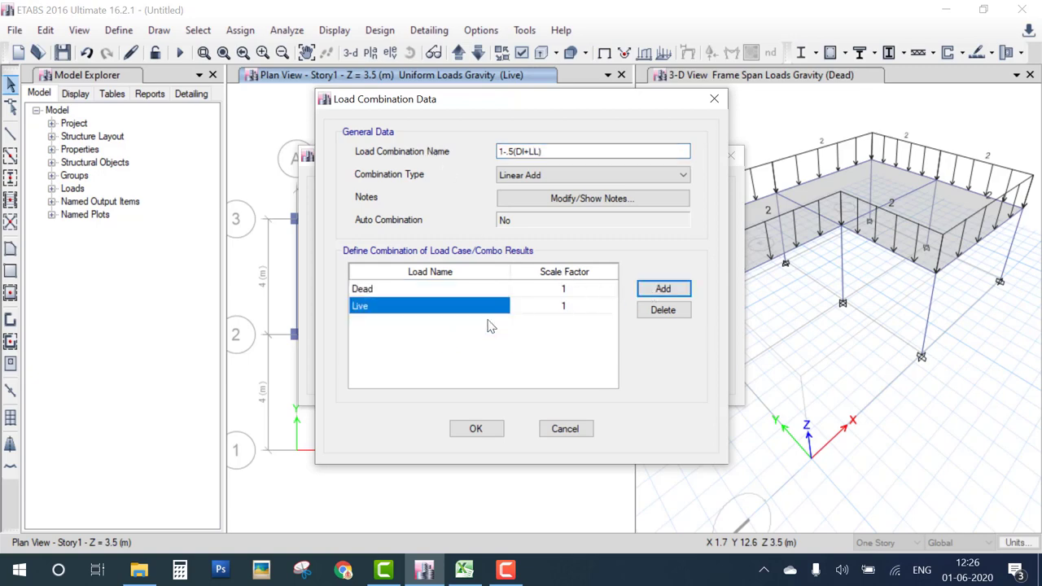
Set the combination's Dead and Live scale factors to 1.5 each and save the load combination.
click(570, 291)
text(1.5)
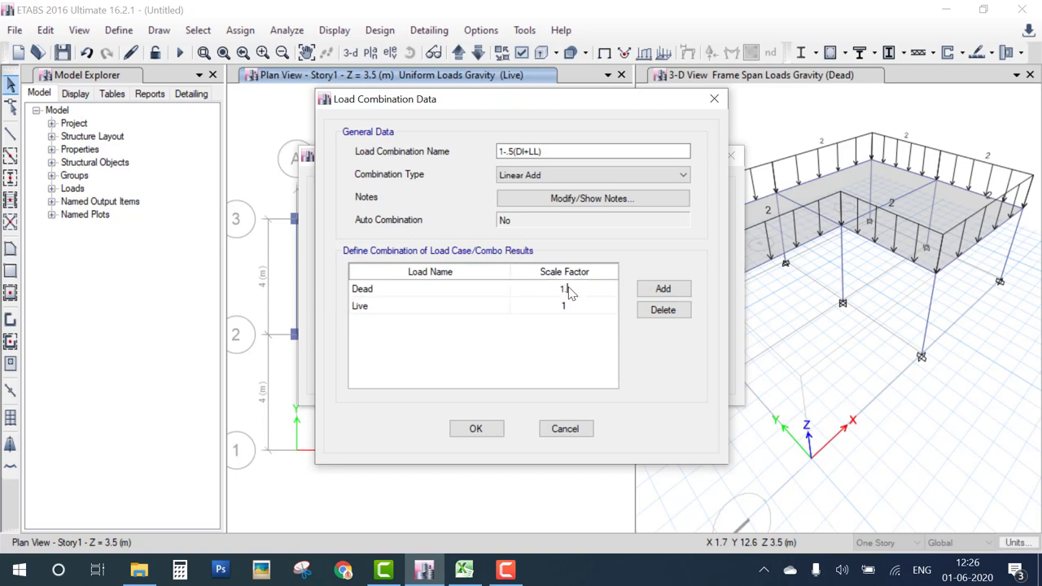
click(575, 311)
text(1.5)
click(493, 431)
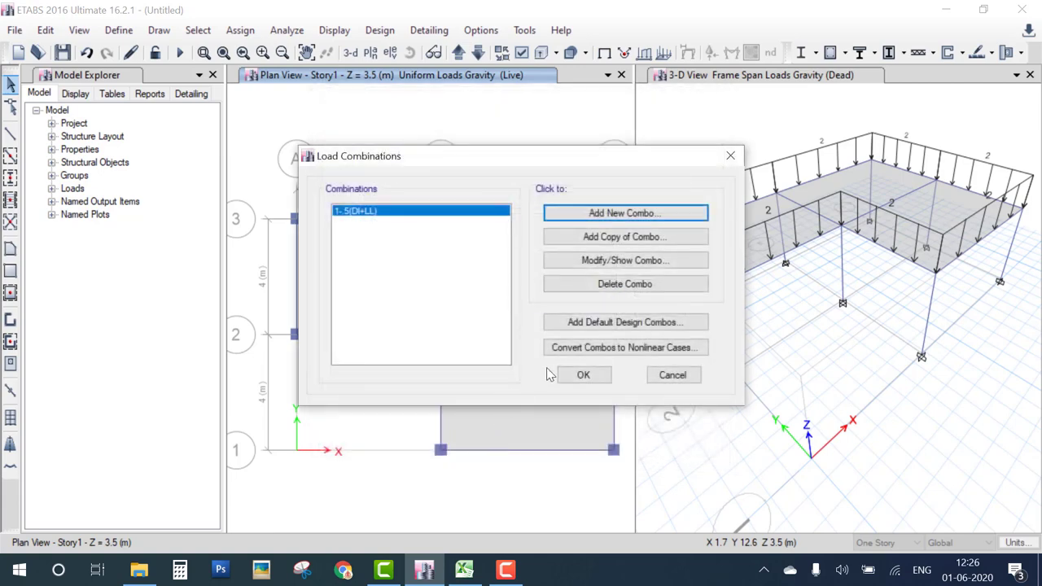
click(603, 376)
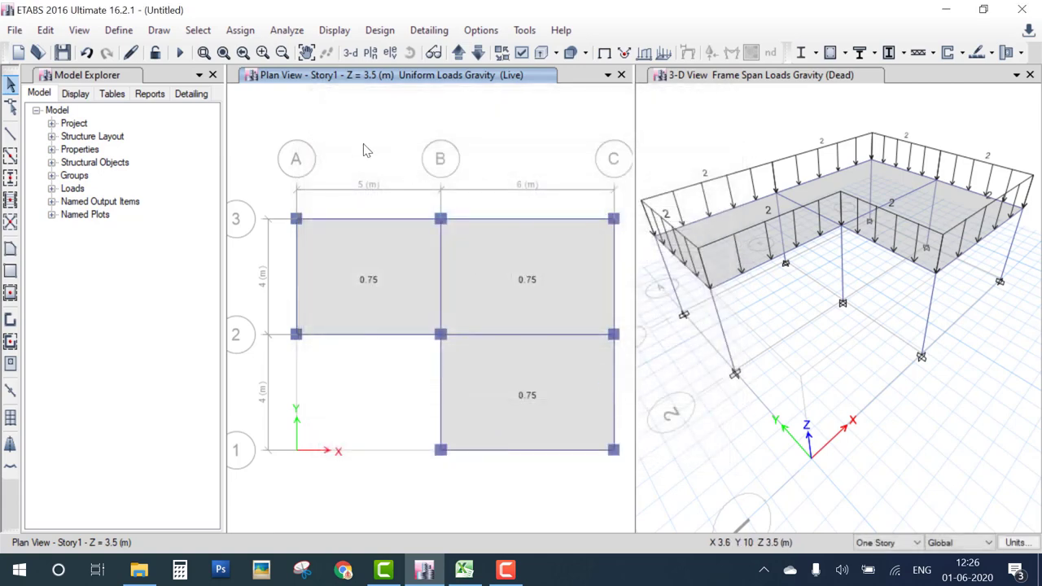
Run the analysis, saving the model as "one storey", and briefly animate the deformed shape for the Dead load.
click(179, 52)
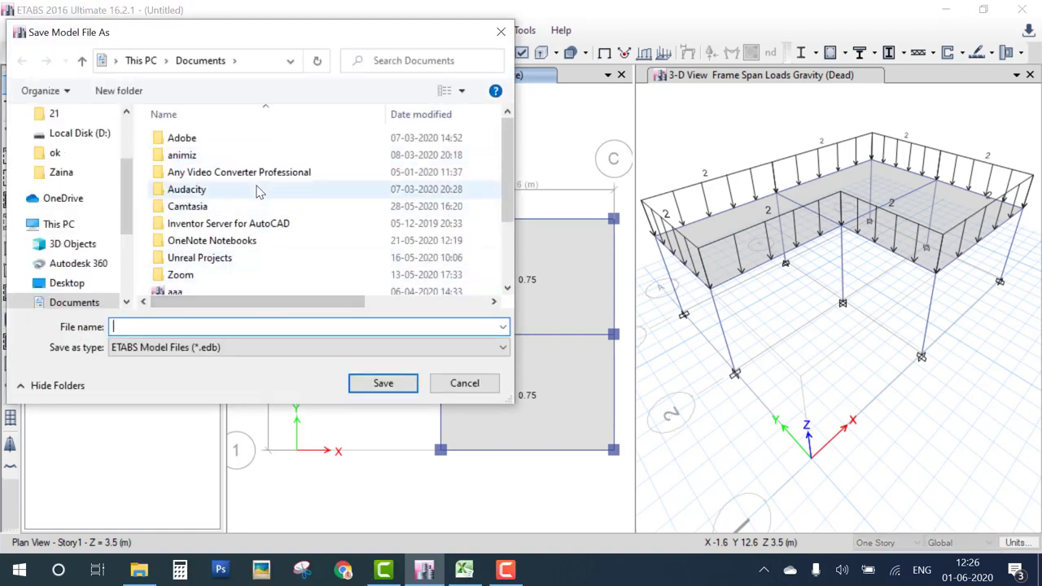
scroll(244, 306, down, 3)
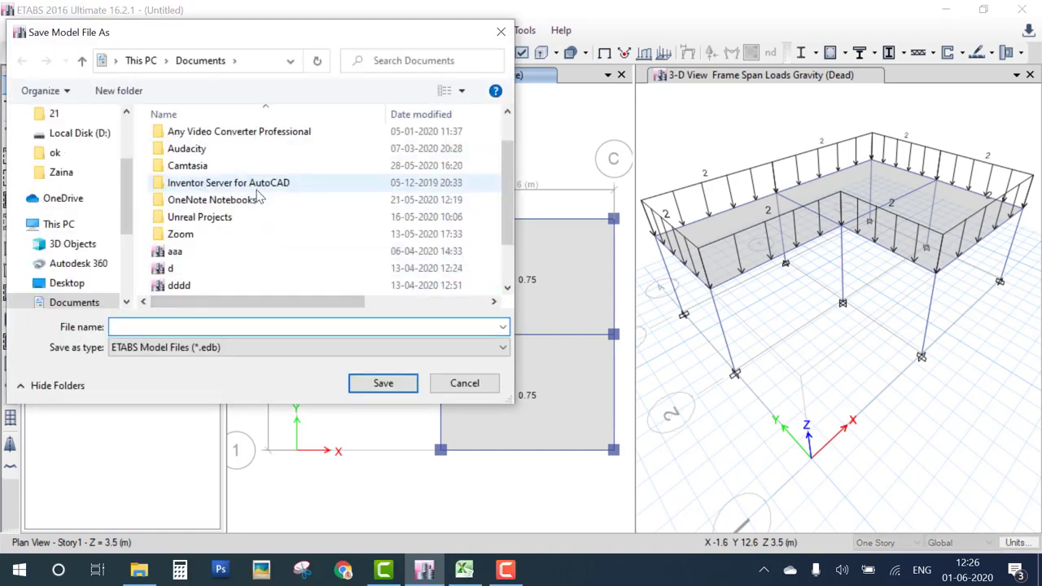
click(218, 326)
text(o)
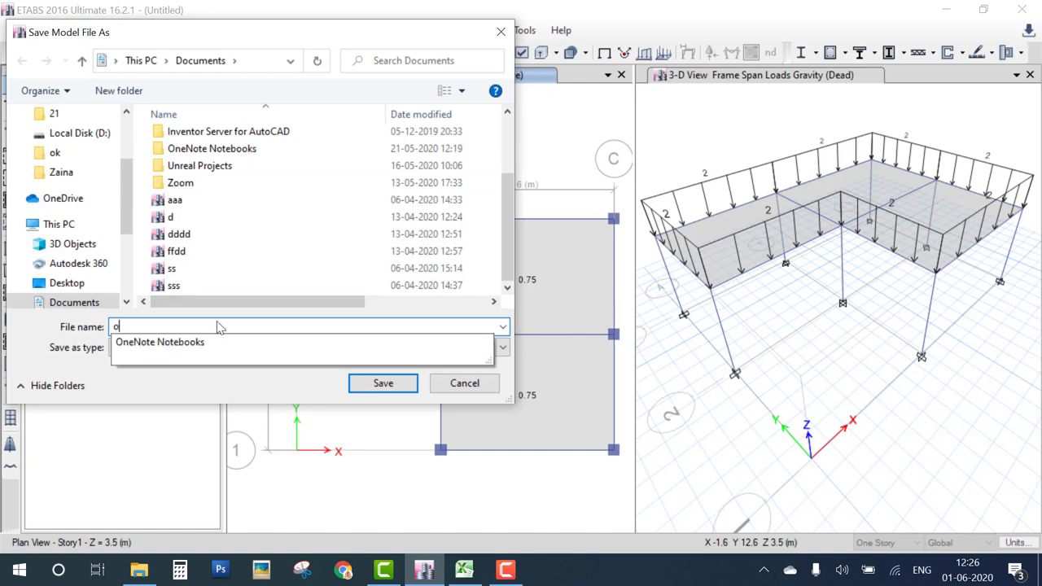
text(ne storey)
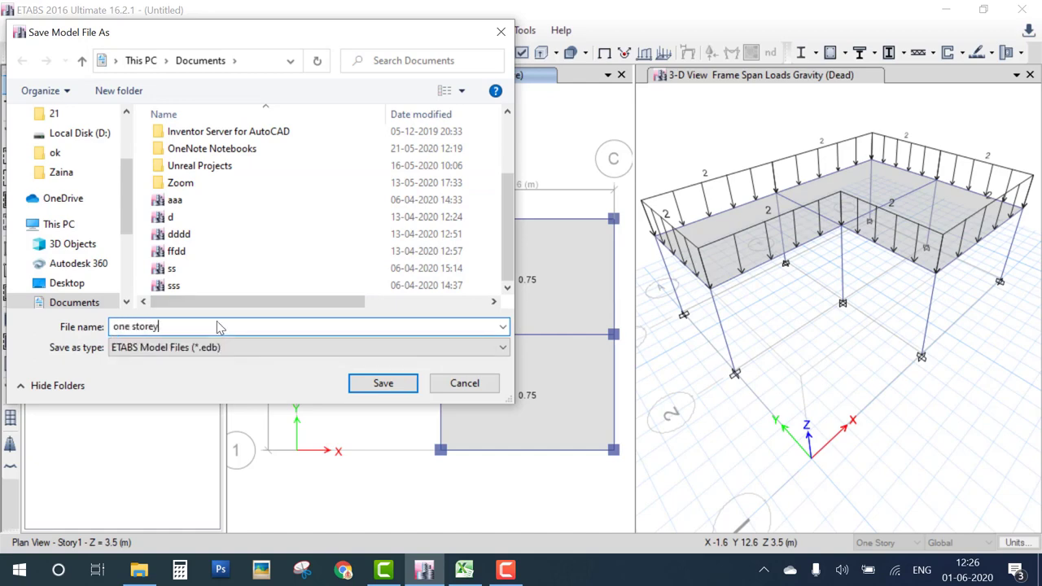
key(Return)
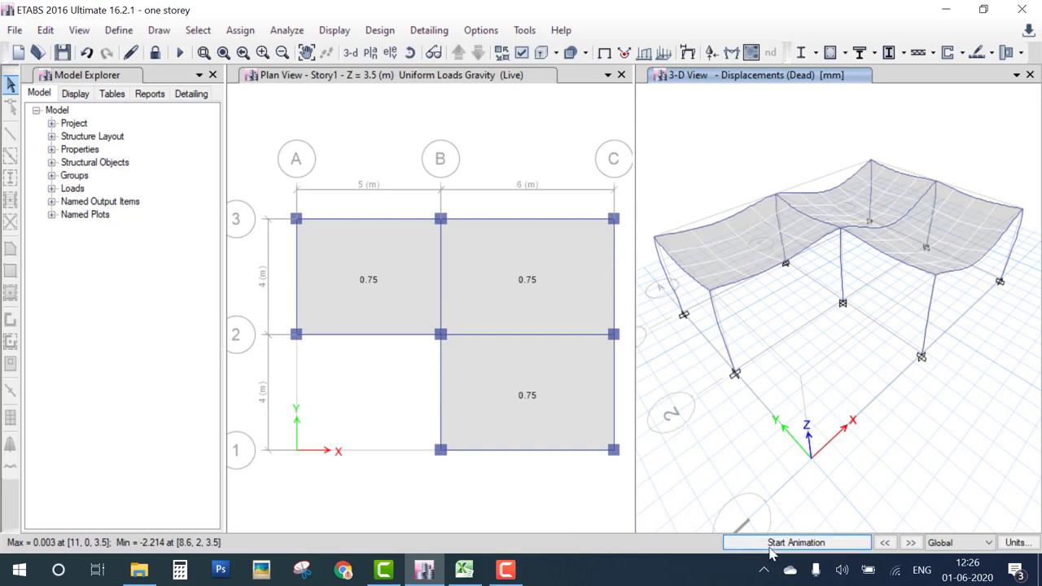
click(795, 542)
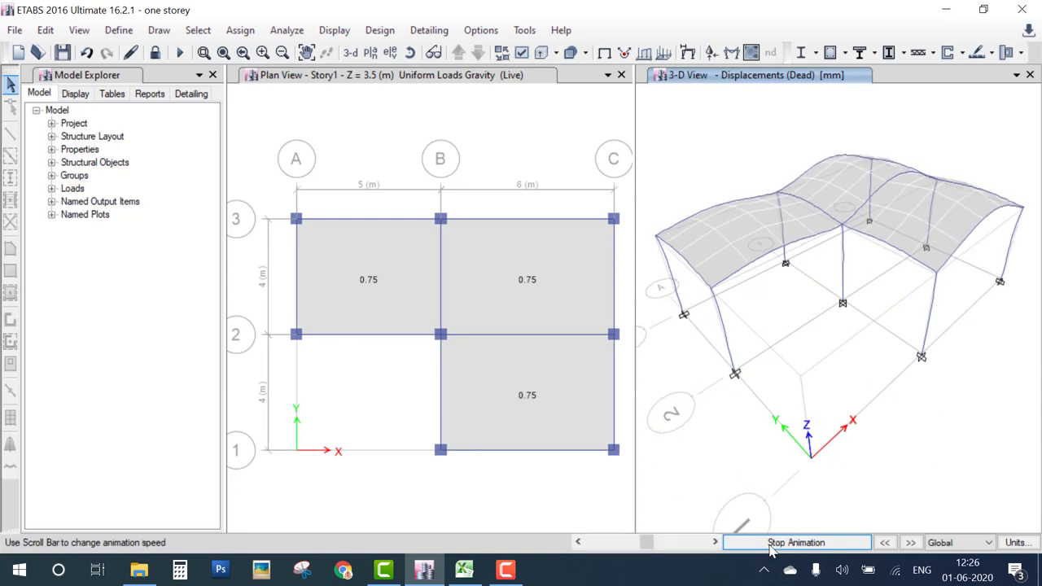
click(773, 545)
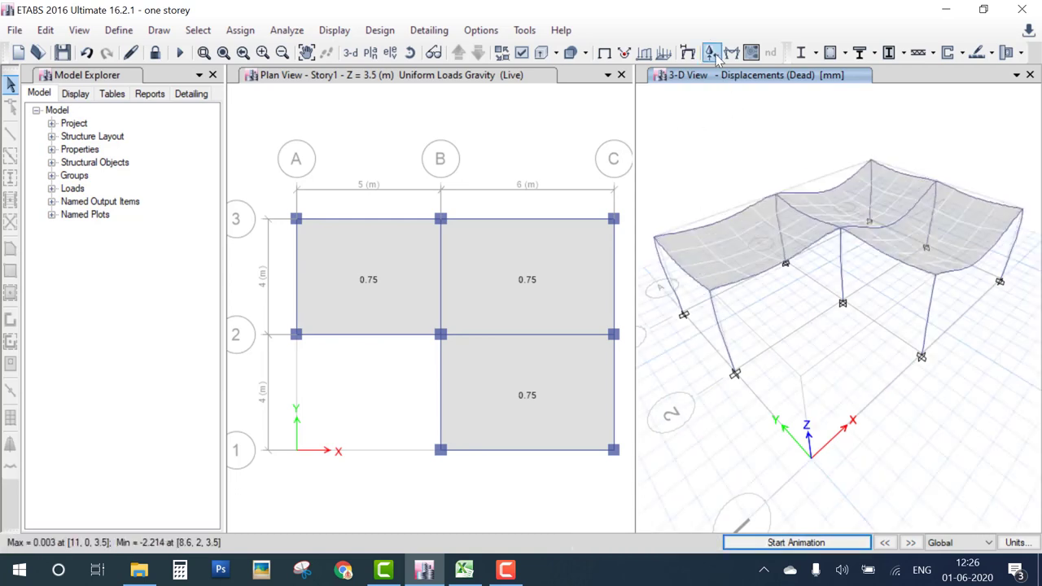
Select 1-.5(Dl+LL) as the design load combination for the concrete frame design.
click(372, 33)
mouse_move(439, 74)
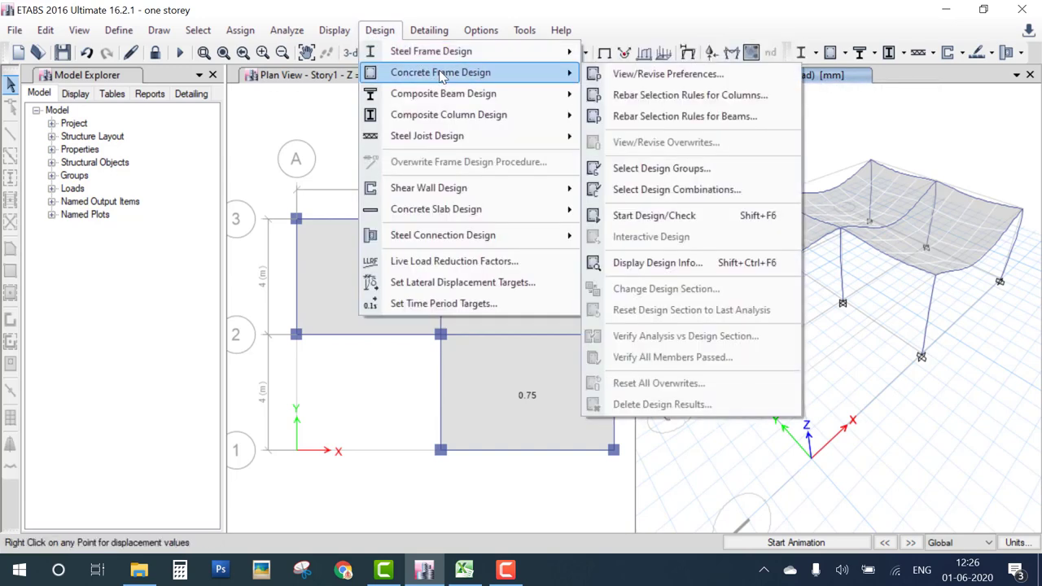
click(696, 190)
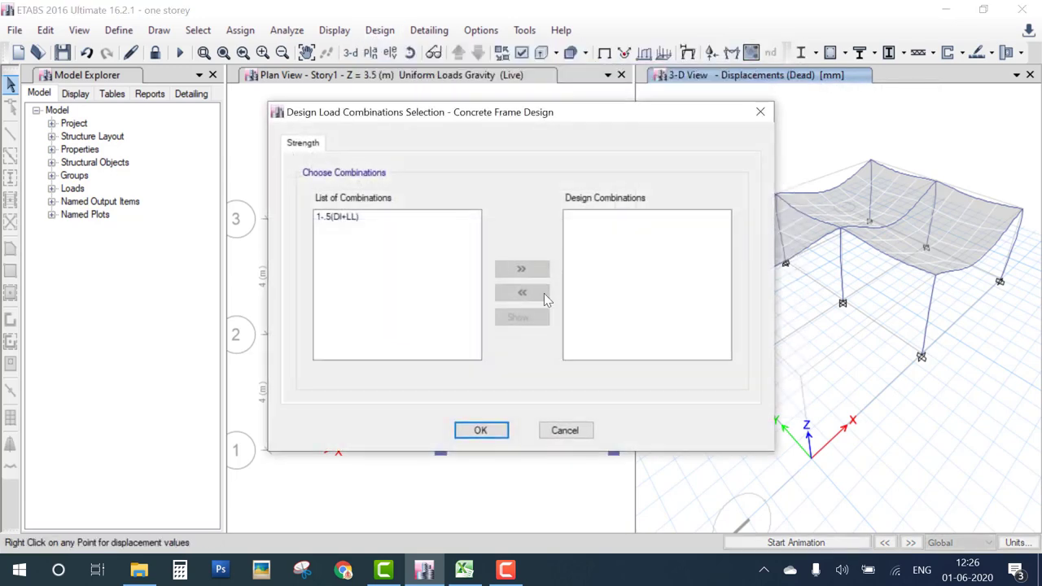
click(348, 221)
click(500, 270)
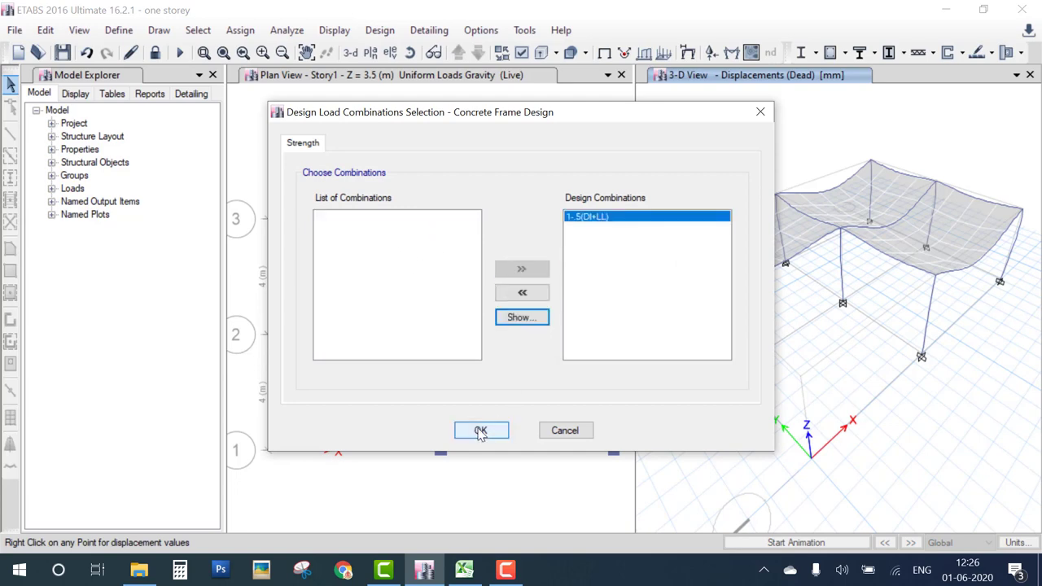
click(480, 429)
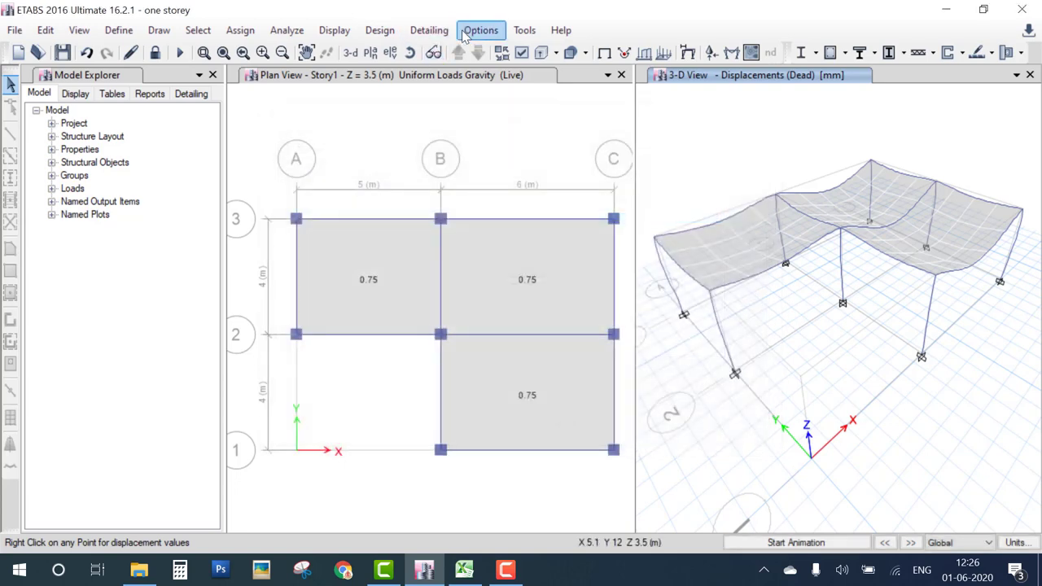
Run the concrete frame design check on the model.
click(381, 30)
mouse_move(440, 75)
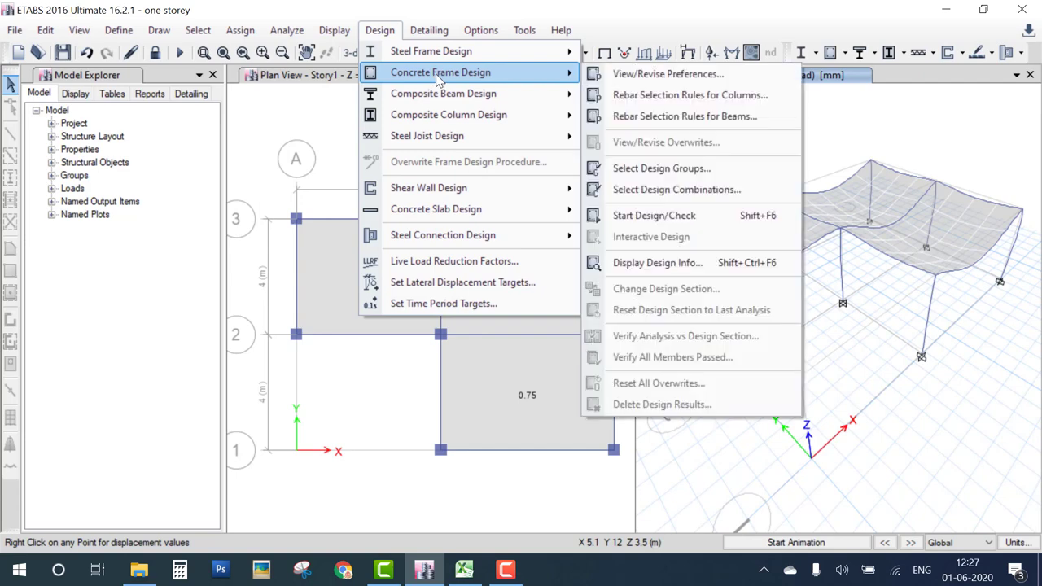
click(682, 218)
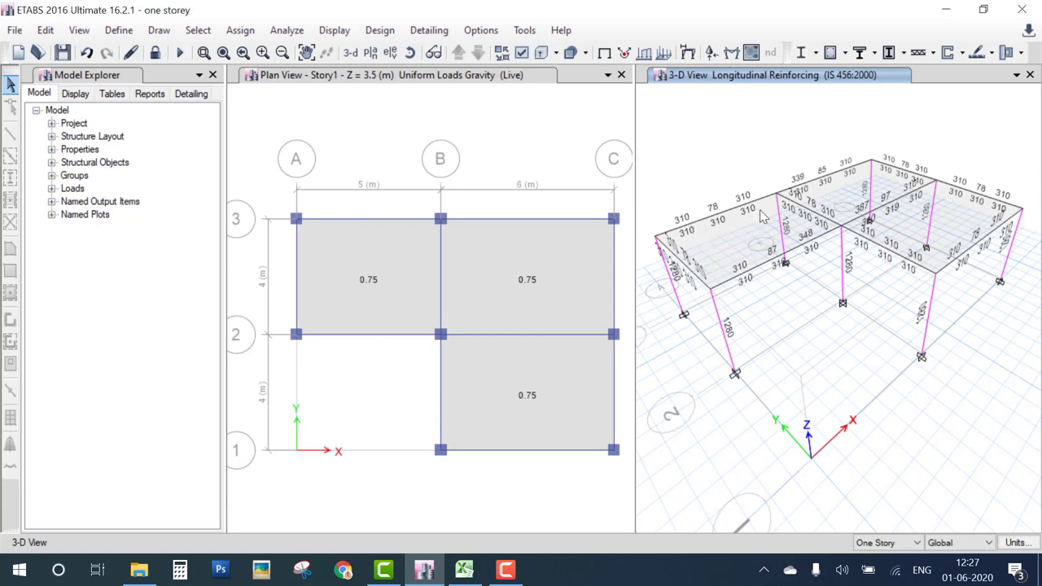
mouse_move(761, 209)
mouse_down()
mouse_move(710, 184)
mouse_move(664, 221)
mouse_move(687, 245)
mouse_move(733, 242)
mouse_move(769, 223)
mouse_move(798, 138)
mouse_up()
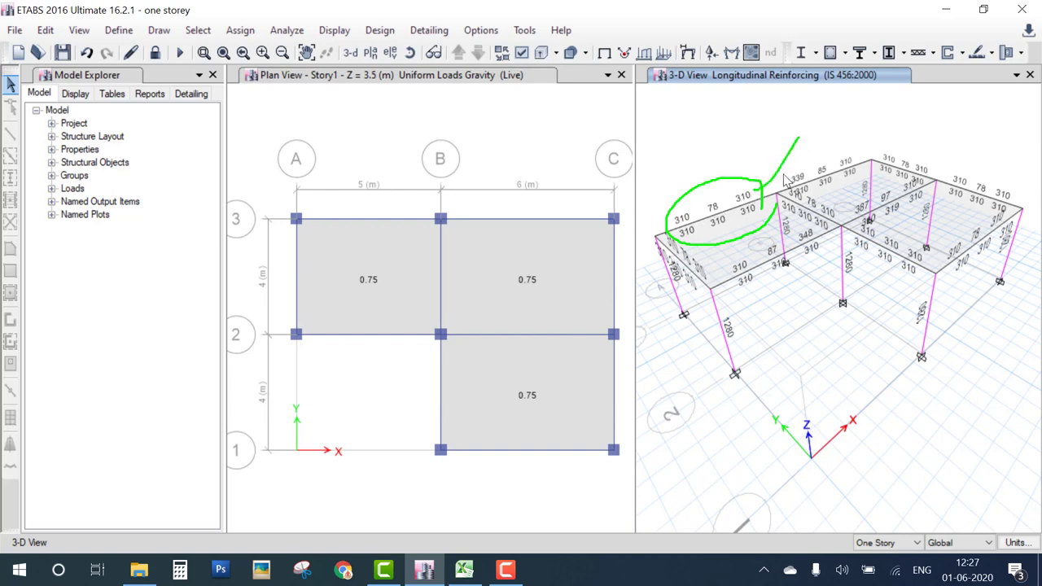
drag(745, 220, 763, 226)
click(661, 214)
mouse_move(740, 319)
mouse_down()
mouse_move(723, 349)
mouse_move(745, 348)
mouse_move(741, 309)
mouse_move(734, 324)
mouse_up()
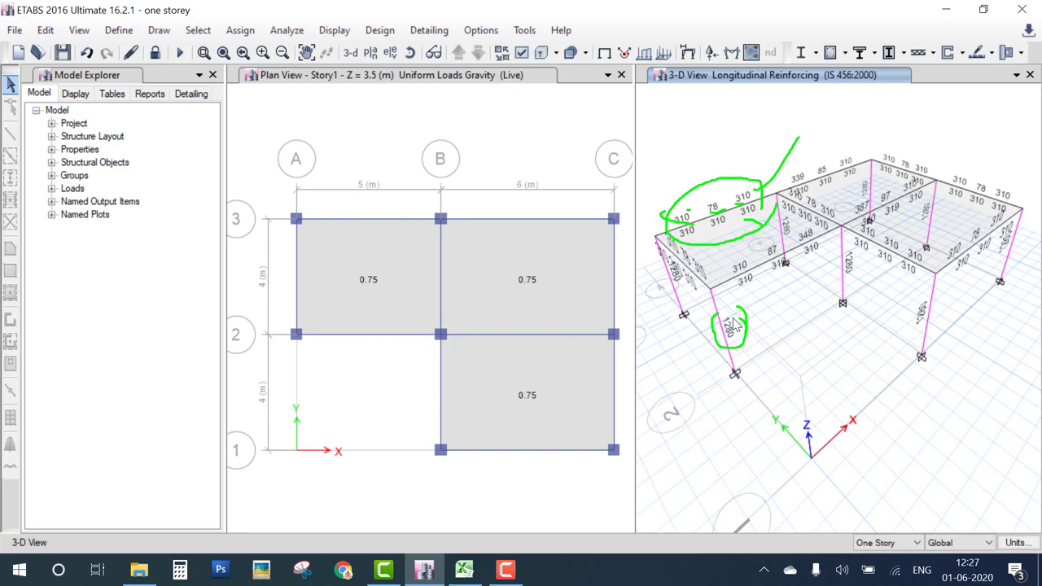
Review the concrete design information of the 5 m beam on gridline 2 between grids A and B.
key(Escape)
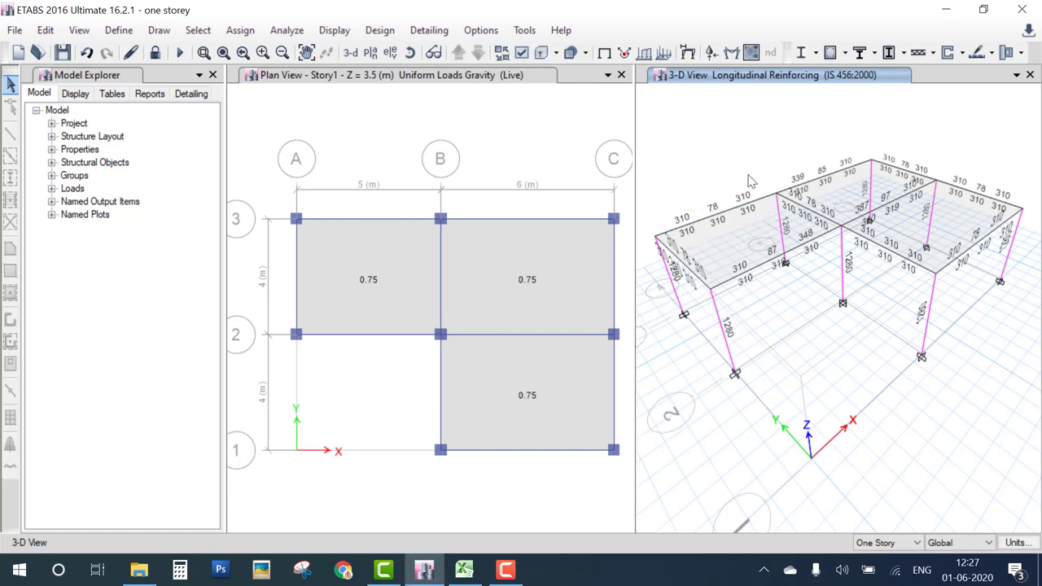
right_click(749, 276)
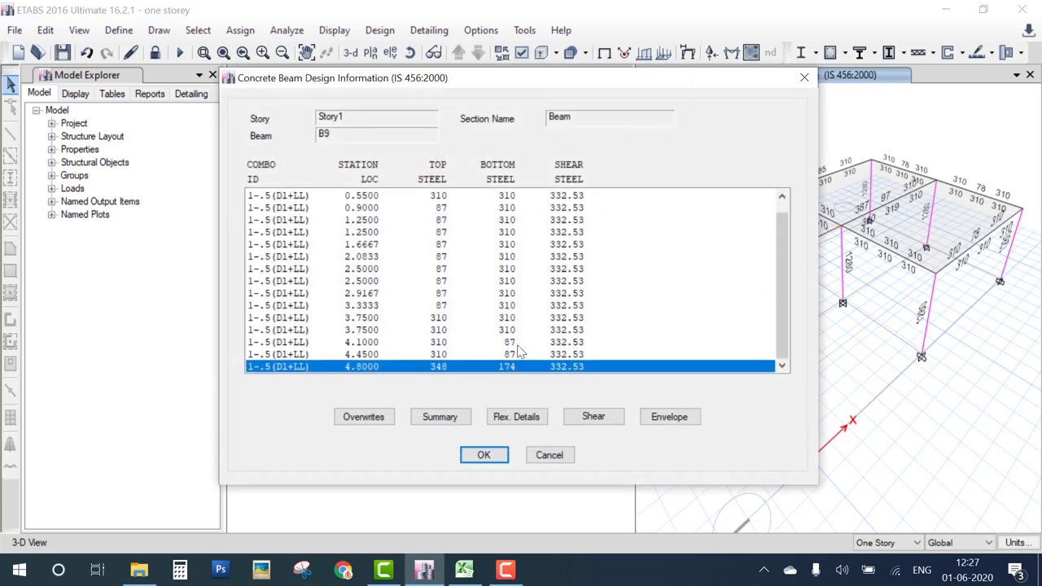
click(549, 455)
Inspect the interaction surface of the column at grid A-2 for the 1-.5(Dl+LL) combination.
right_click(721, 343)
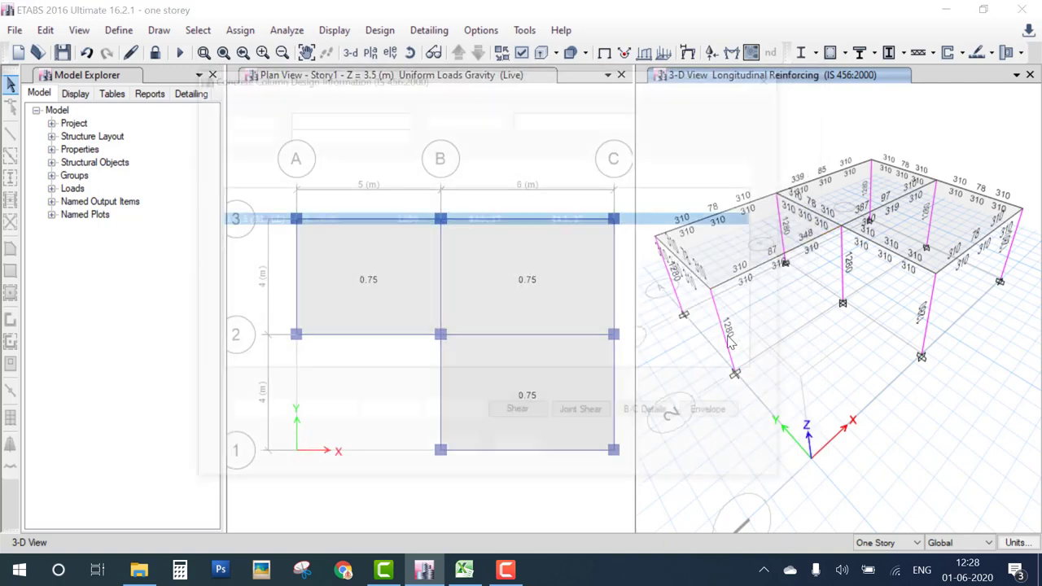
click(343, 417)
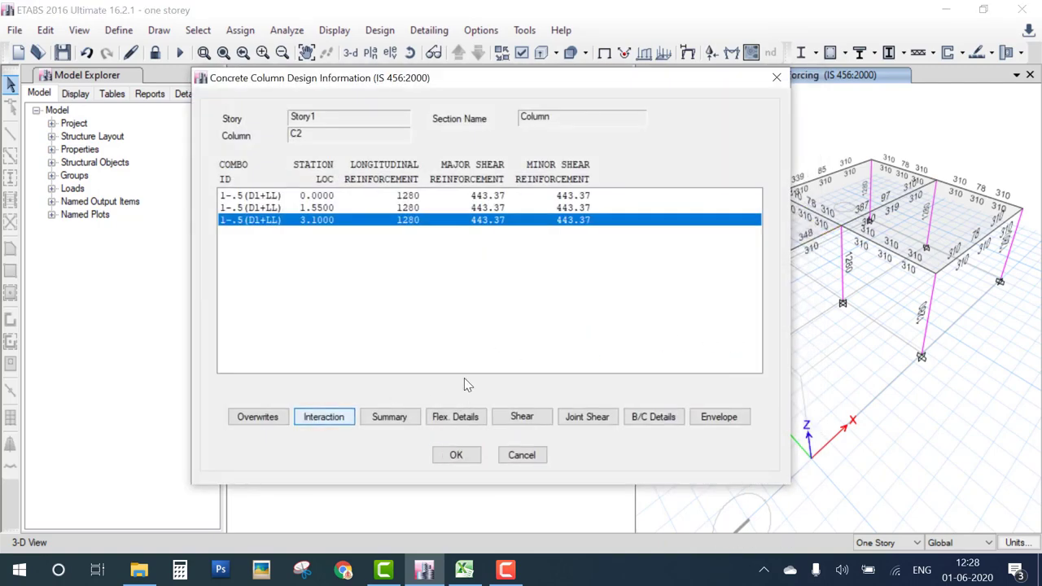
click(196, 436)
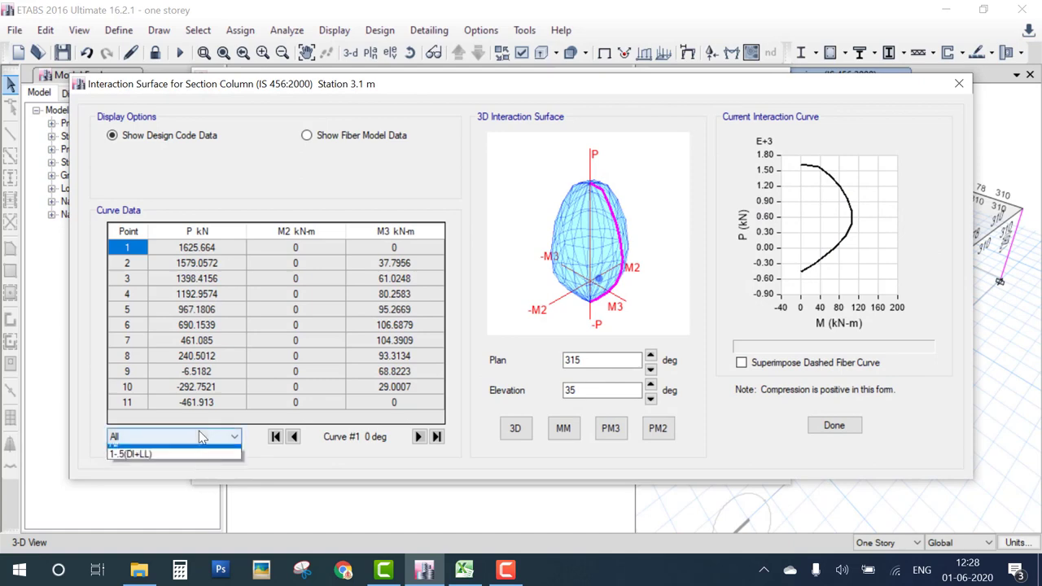
click(169, 458)
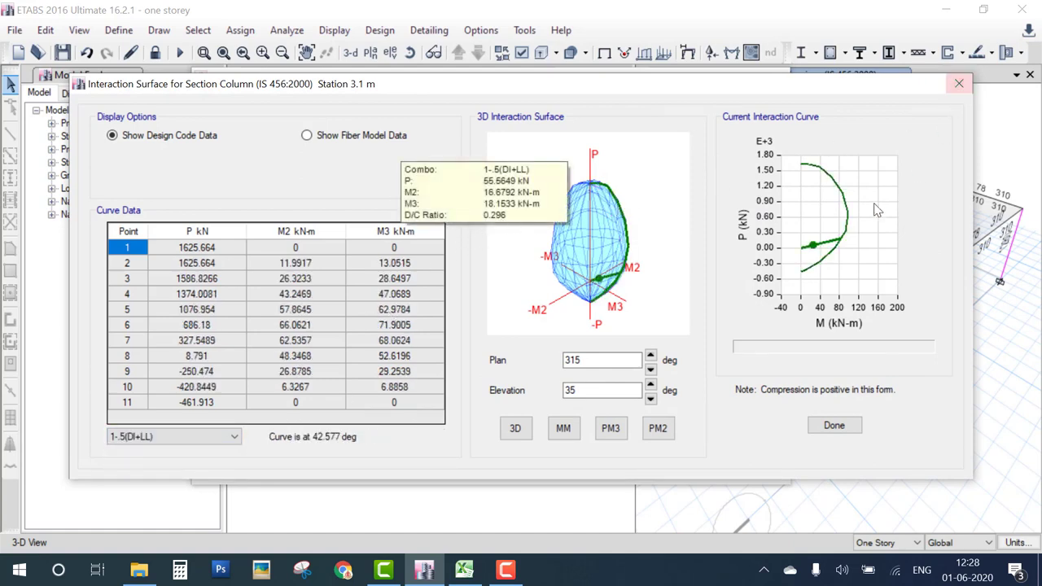
click(960, 83)
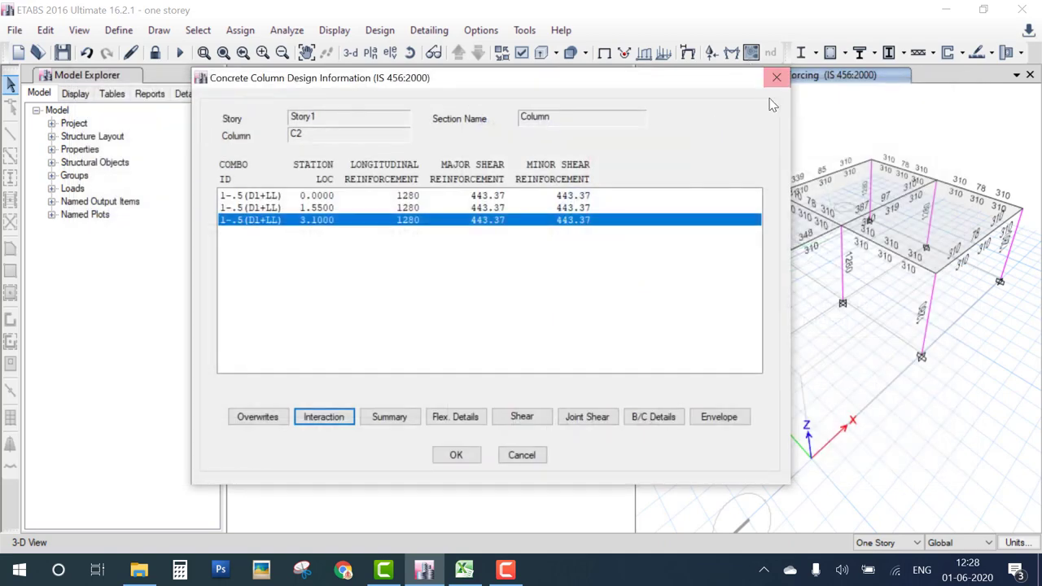
click(777, 77)
Display the slab's F11 resultant force contours for the 1-.5(Dl+LL) combination on the undeformed shape, with contour lines and fill.
click(751, 53)
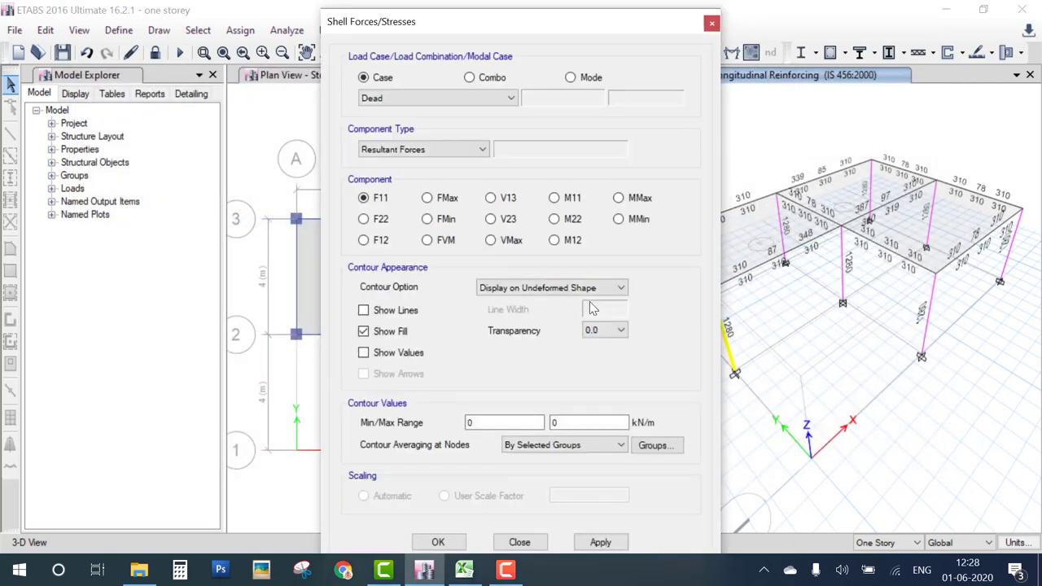
click(428, 100)
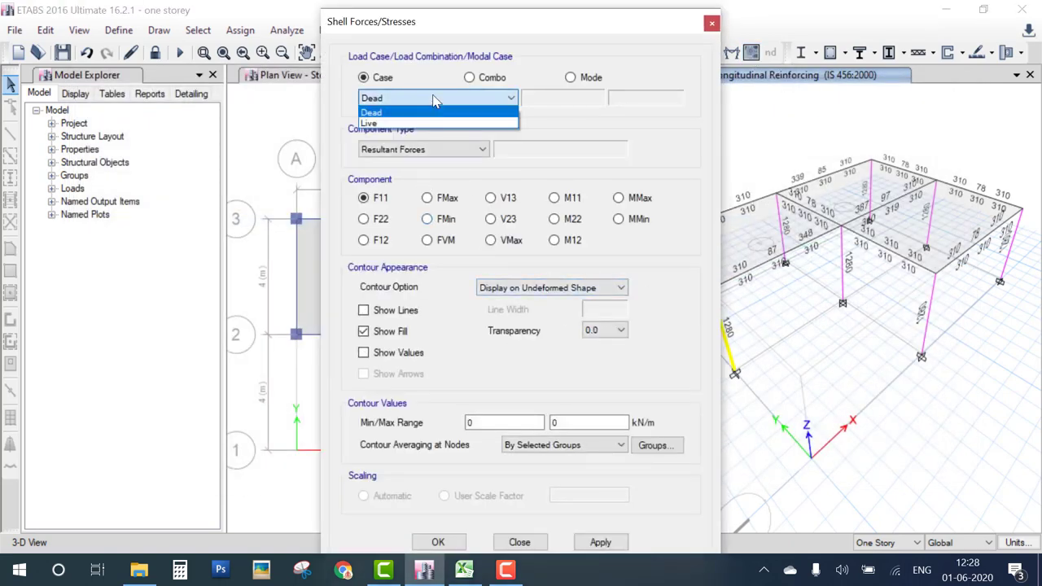
click(495, 78)
click(494, 78)
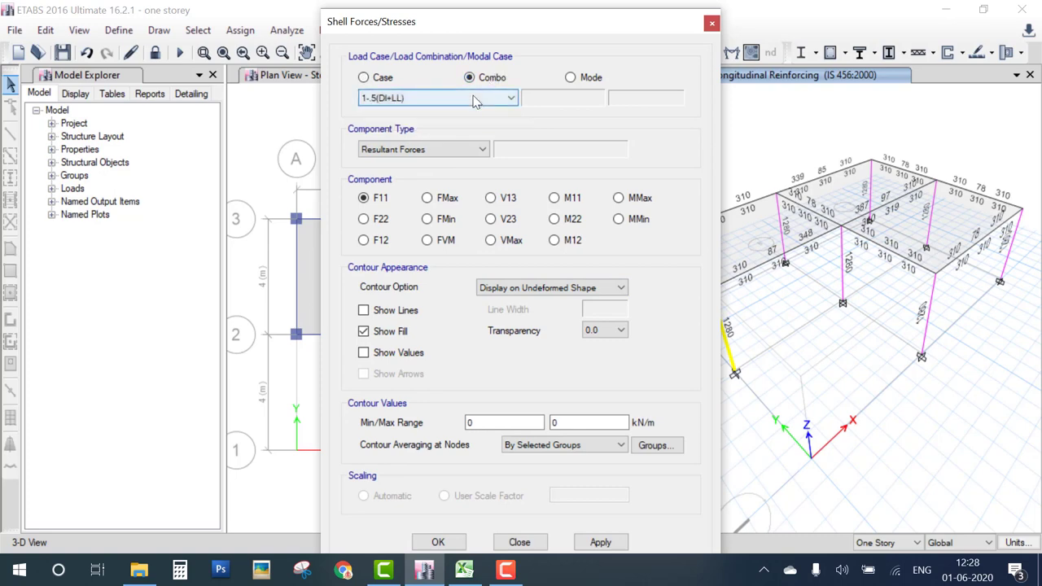
click(402, 312)
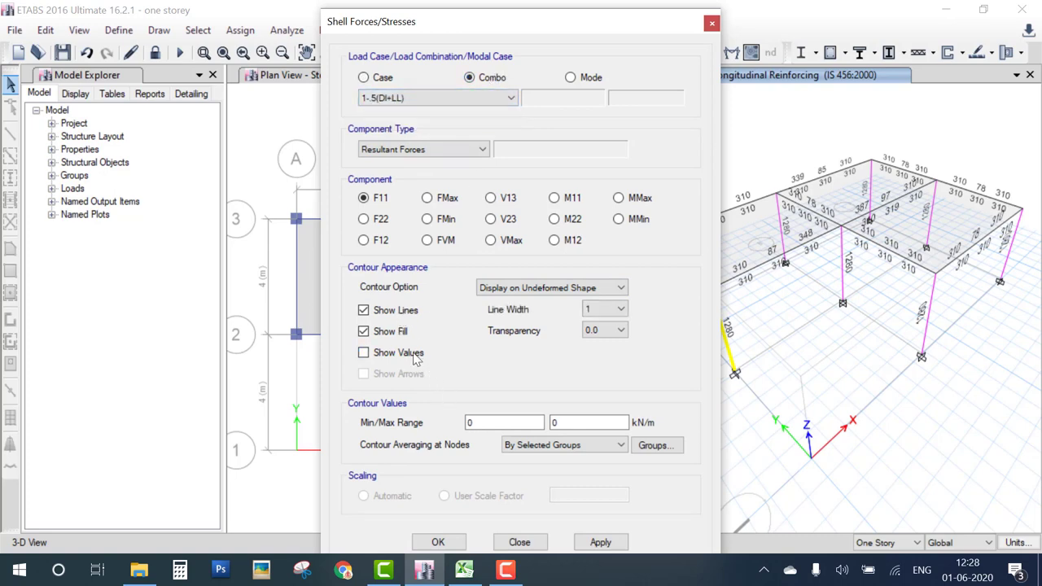
click(438, 547)
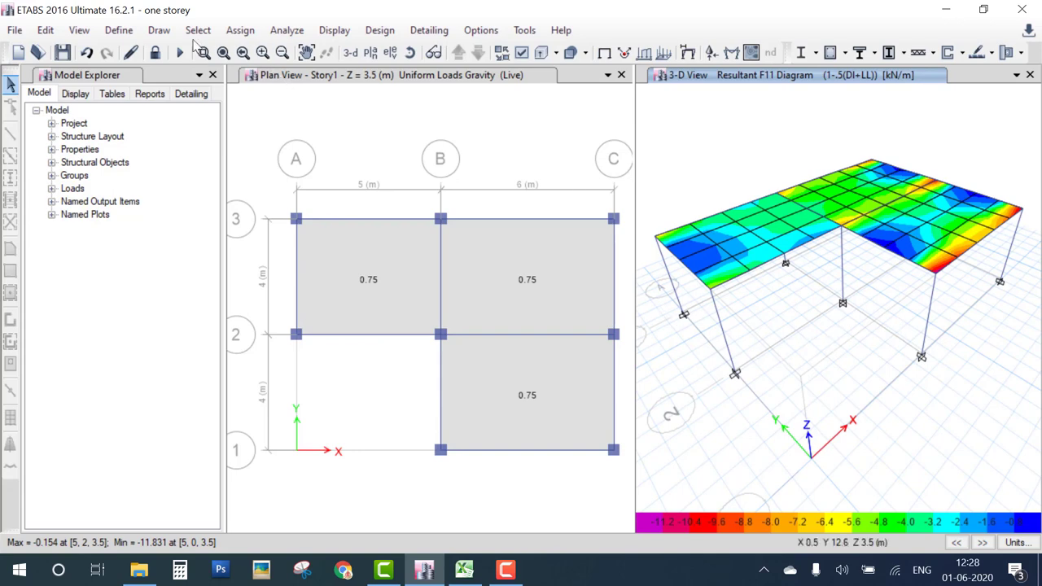
Show the Concrete Beam Summary - IS 456-2000 design table and review its flexural and shear reinforcement columns.
click(336, 31)
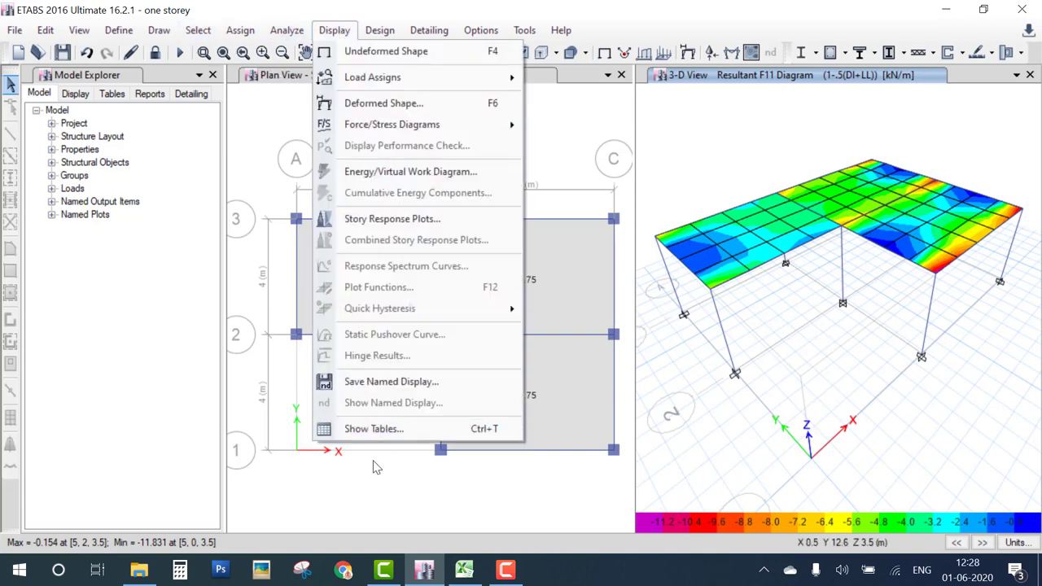
click(375, 429)
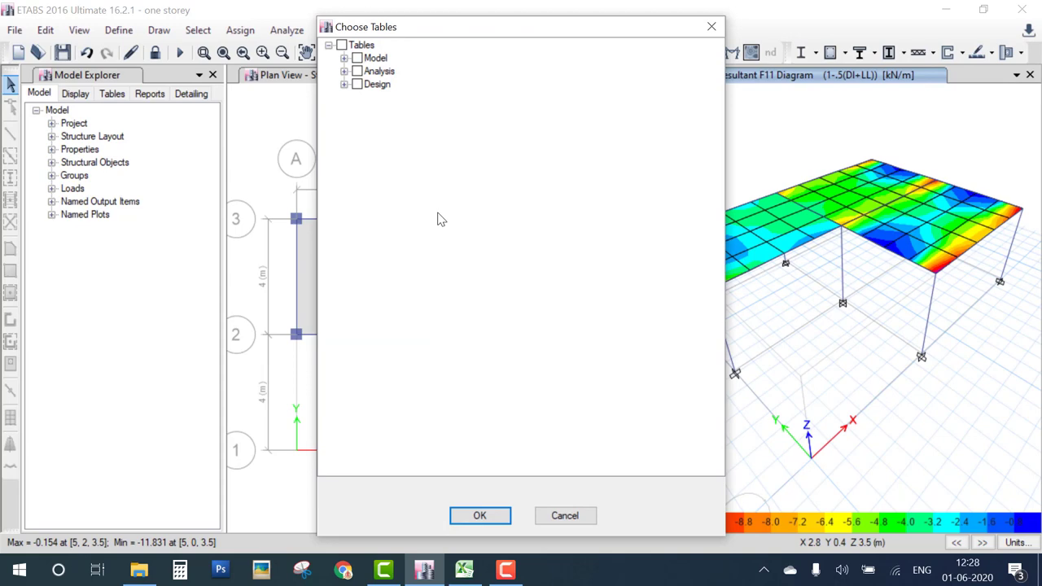
click(344, 84)
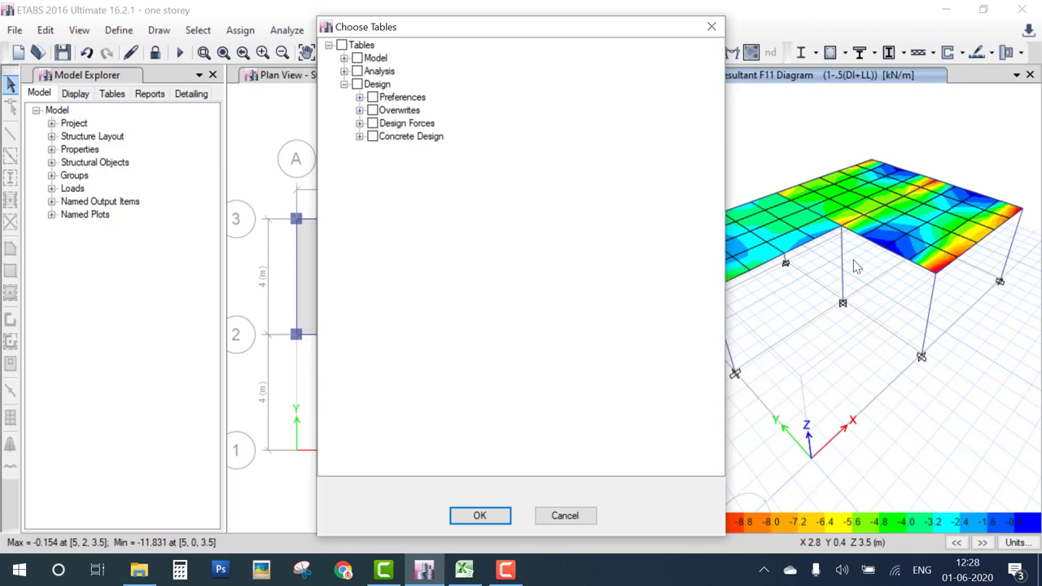
click(360, 136)
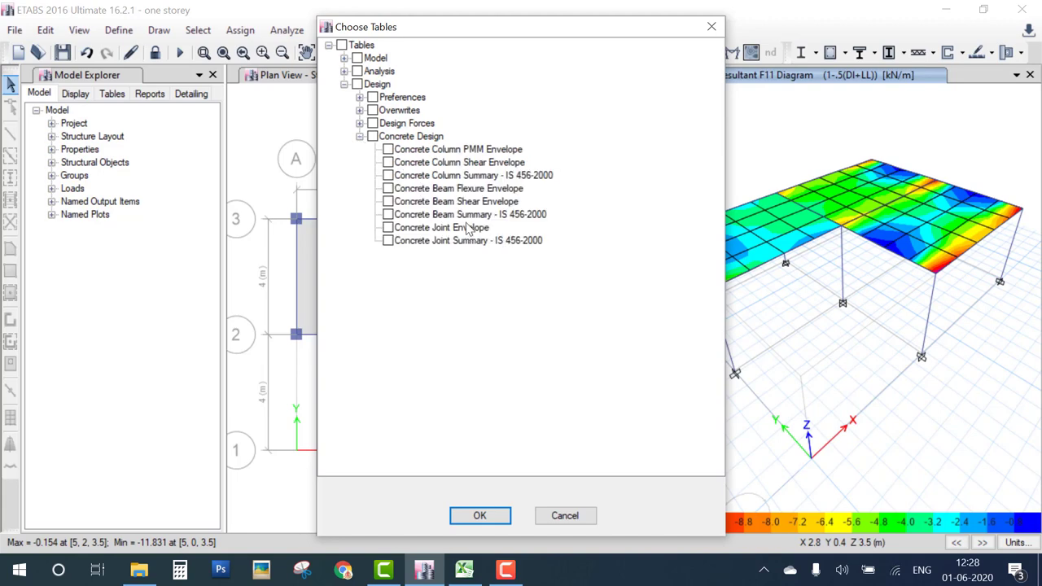
click(388, 214)
click(493, 518)
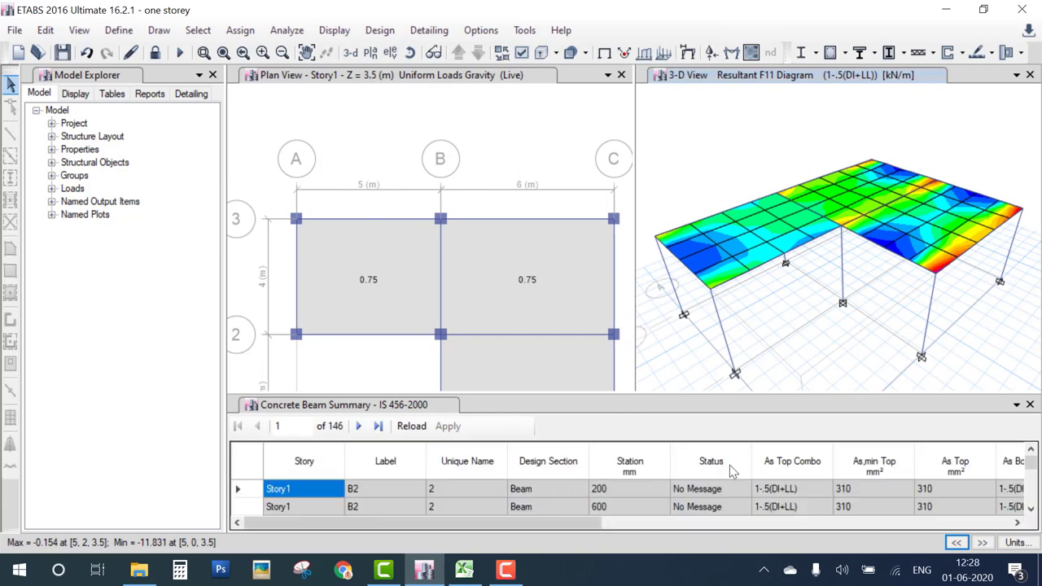
scroll(845, 507, down, 1)
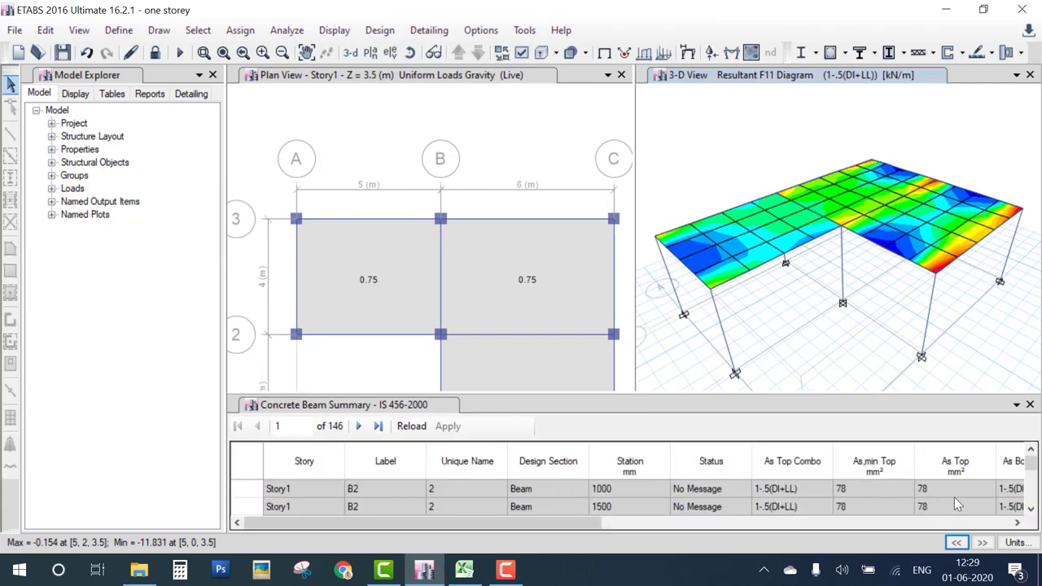
drag(600, 530, 859, 527)
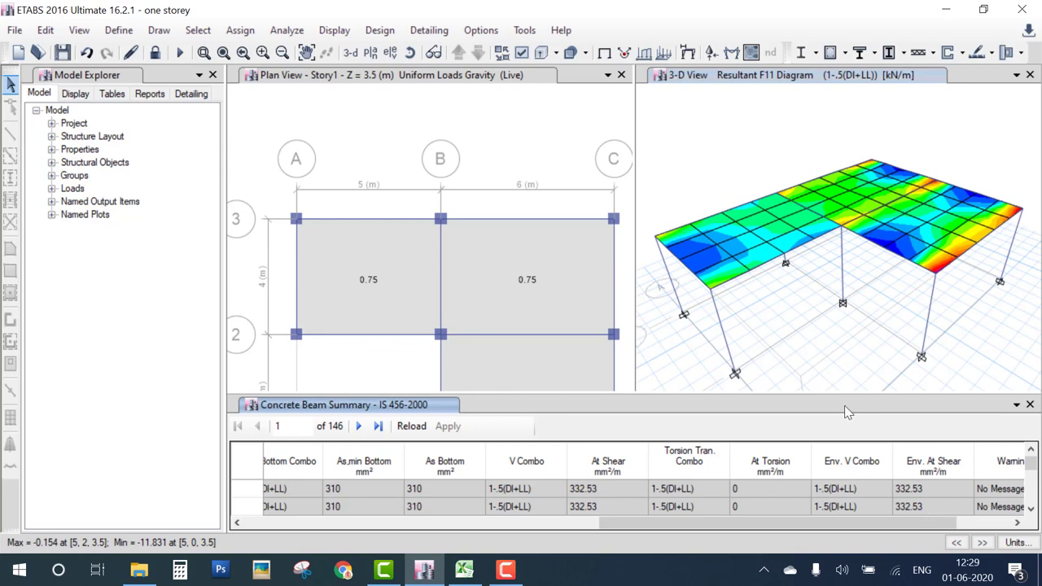
click(506, 570)
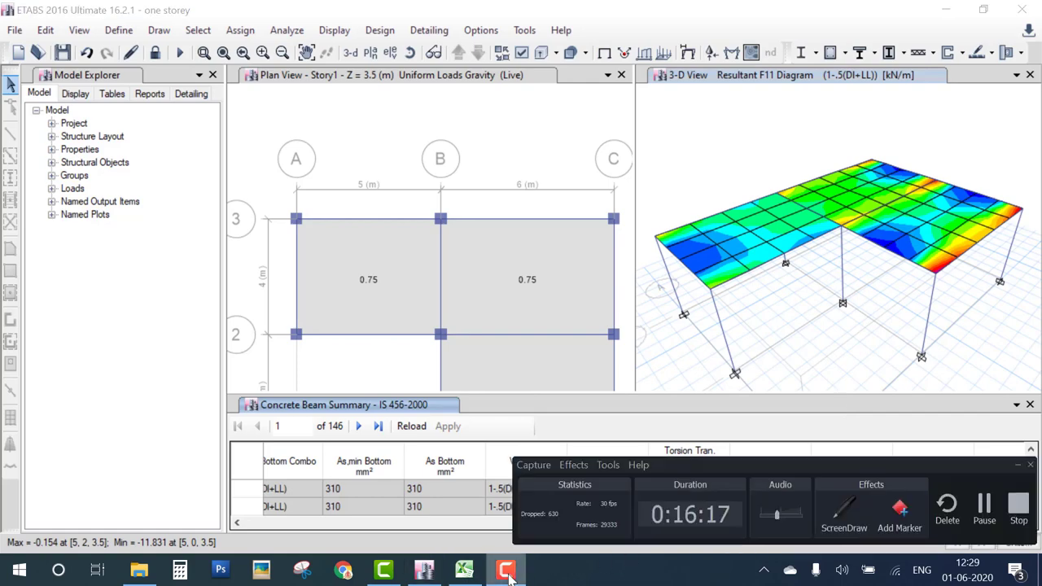